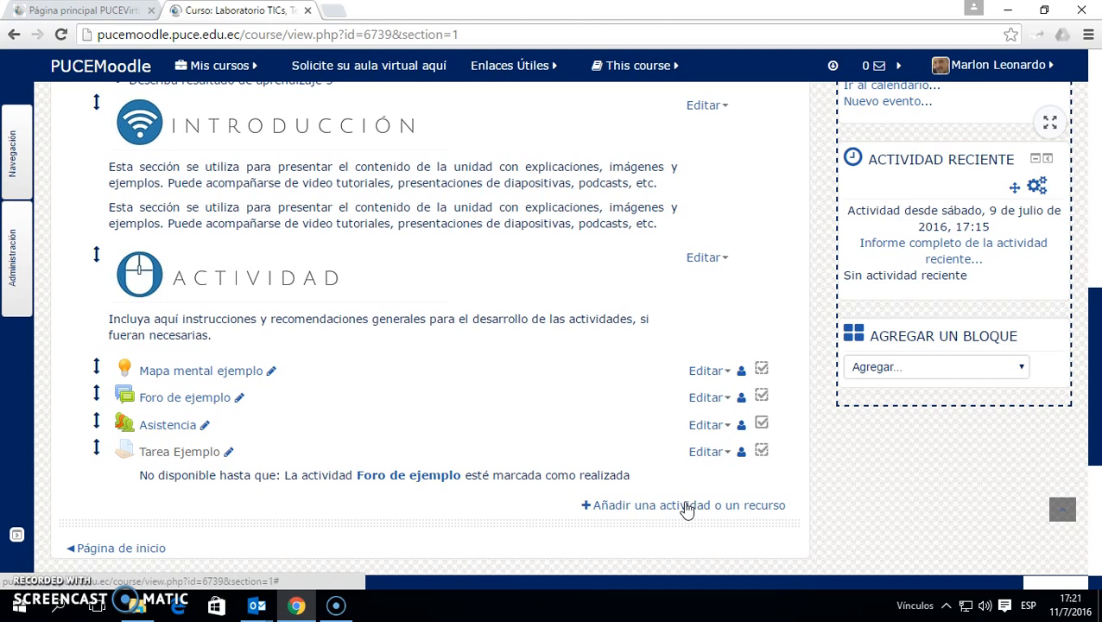
Add a Glosario activity to the end of the Actividad section, reading the module's description before adding it.
click(676, 507)
click(661, 511)
scroll(633, 438, down, 1)
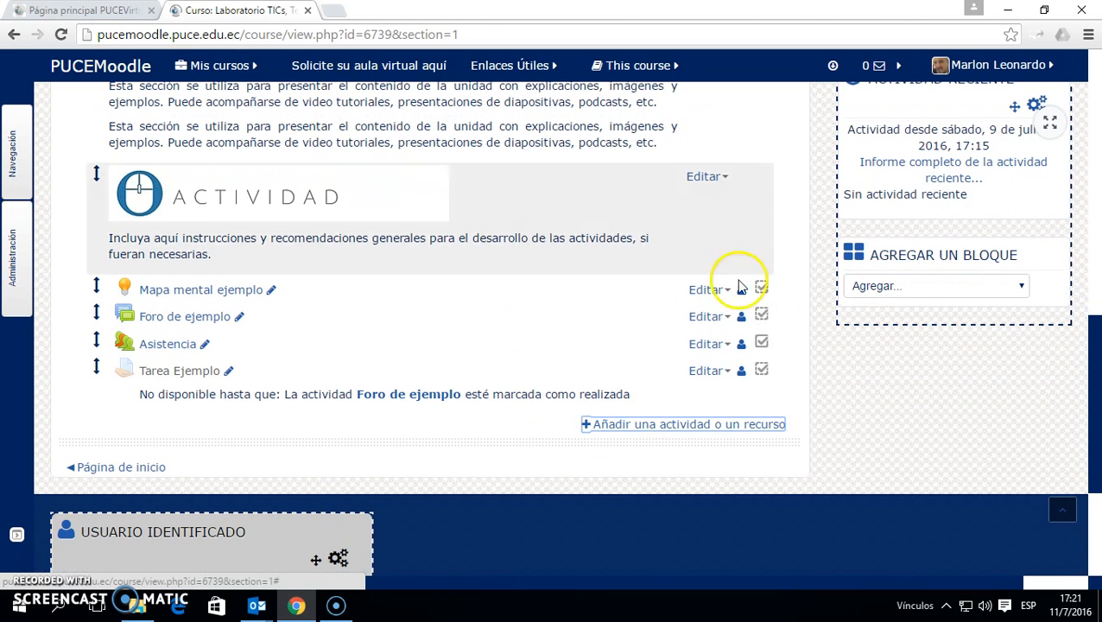
click(610, 428)
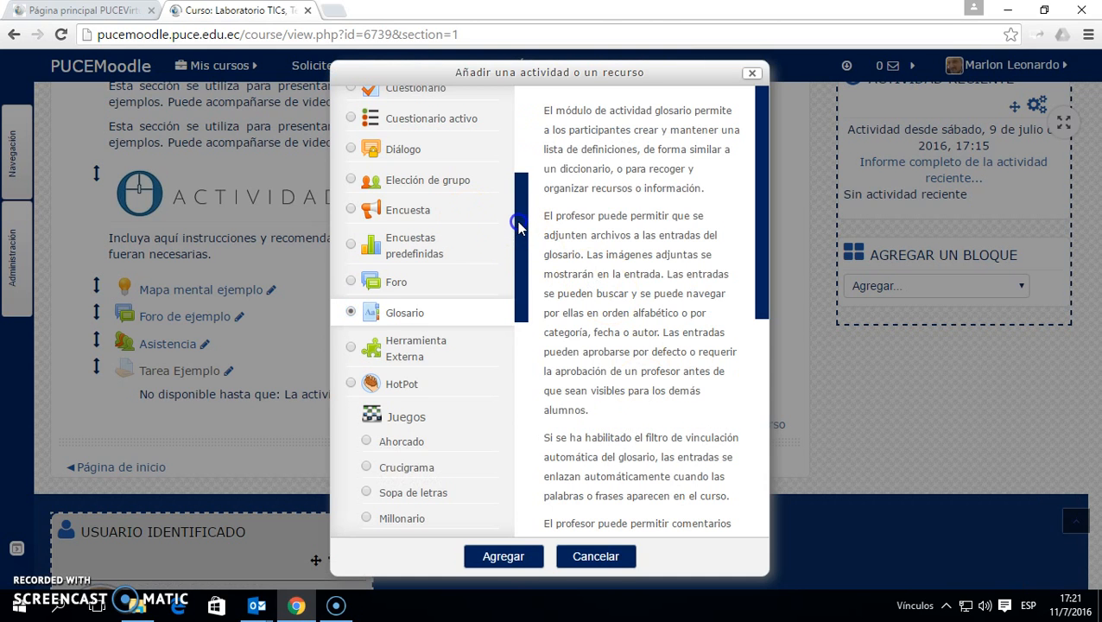
scroll(519, 226, up, 1)
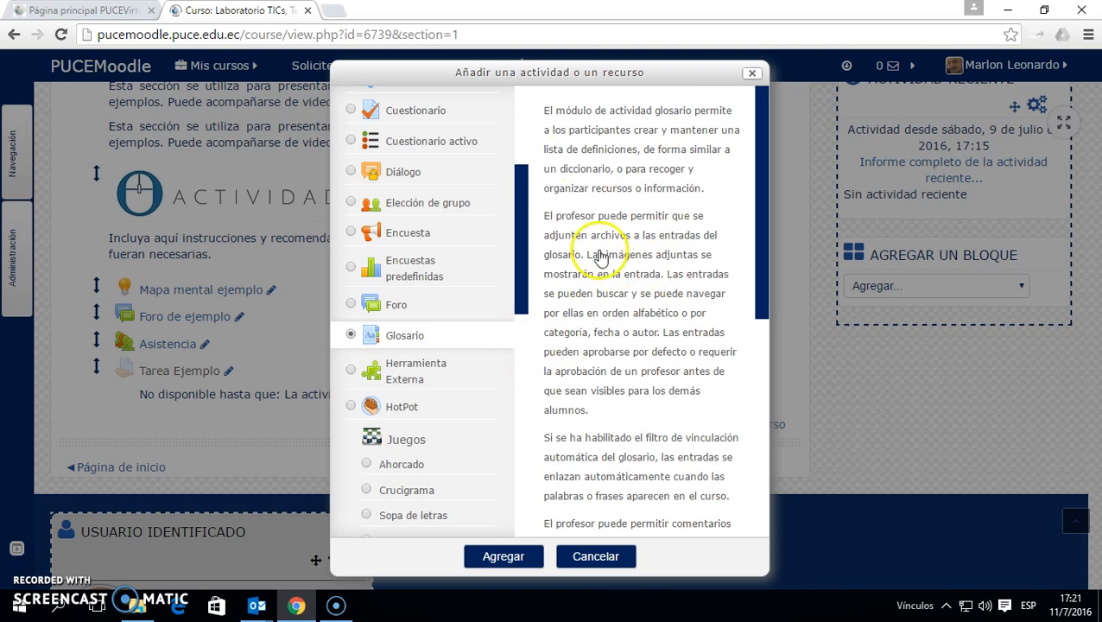
scroll(644, 319, down, 4)
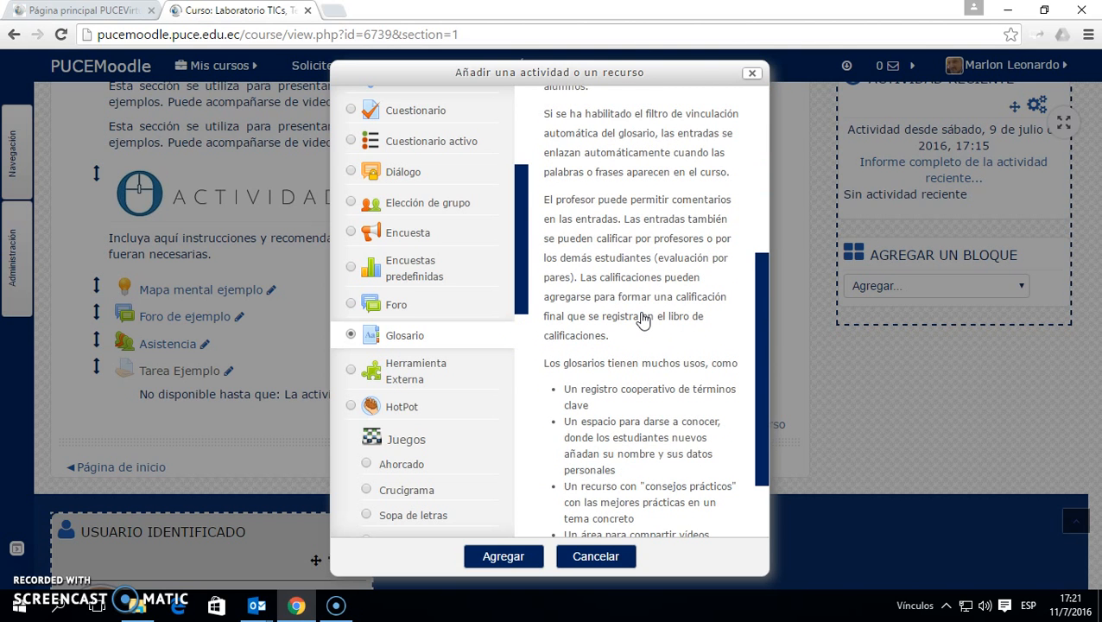
scroll(627, 314, down, 1)
scroll(627, 312, up, 5)
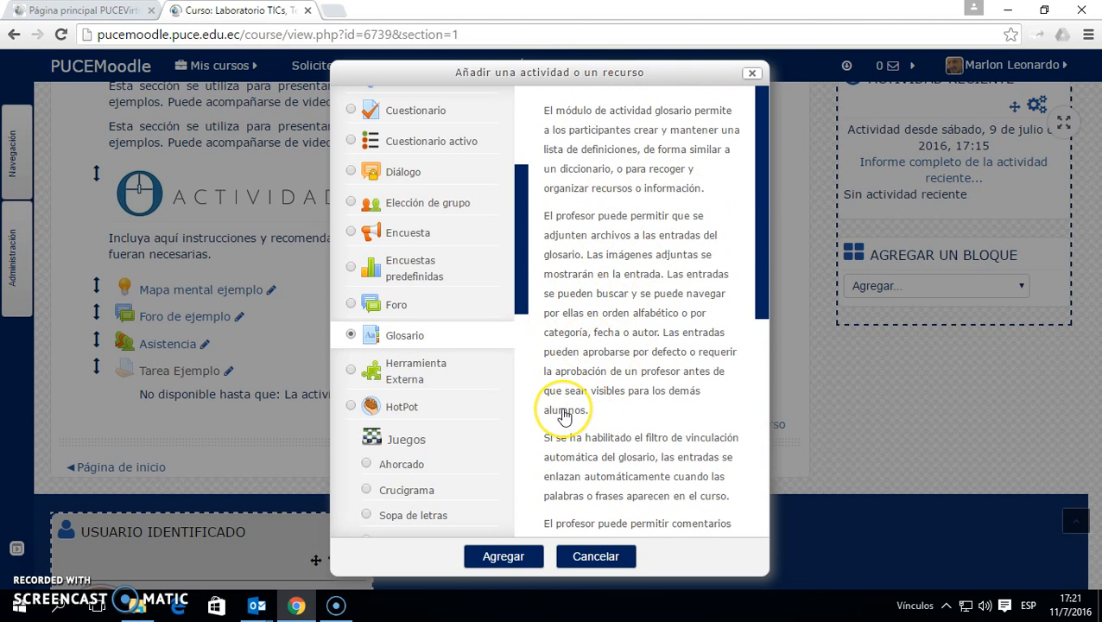
click(510, 560)
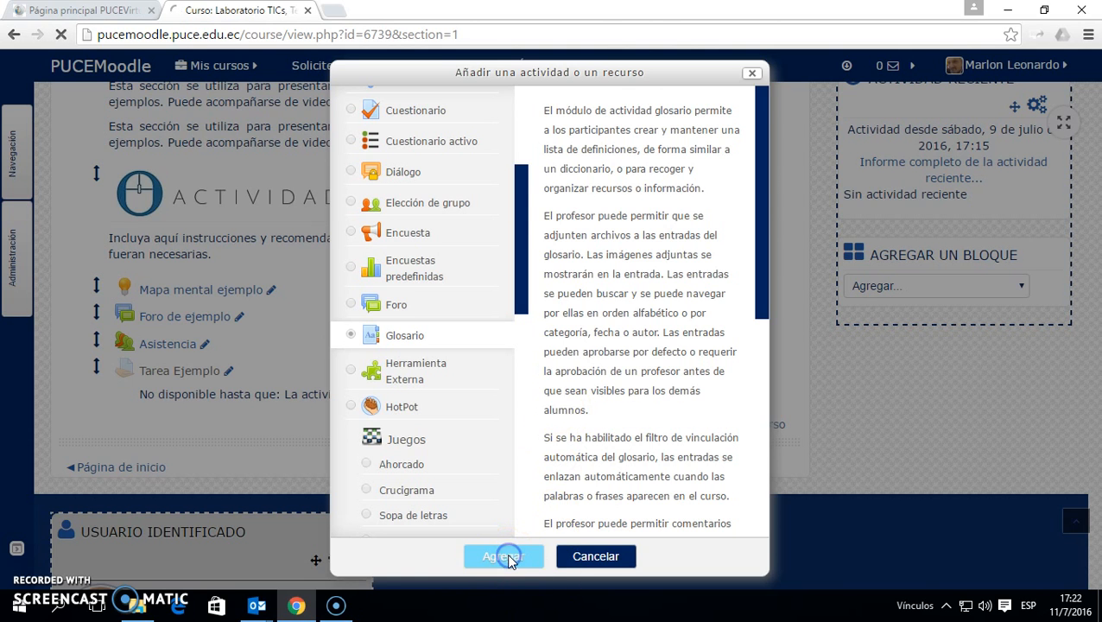
Examine the name, description and glossary type fields in the General section, and collapse that section.
scroll(667, 322, down, 3)
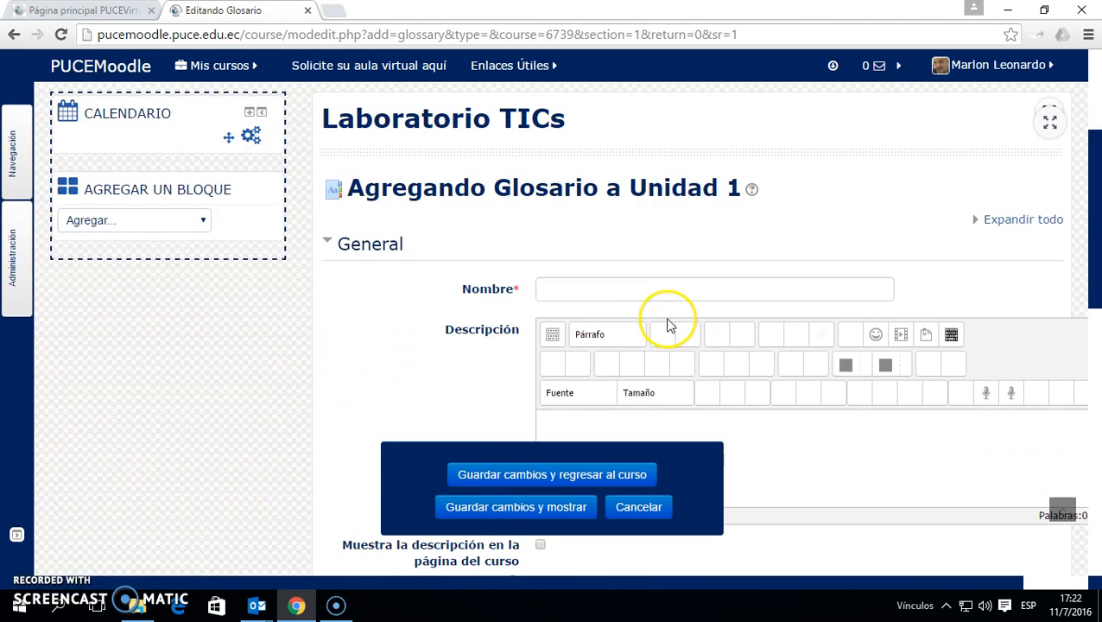
scroll(670, 320, down, 2)
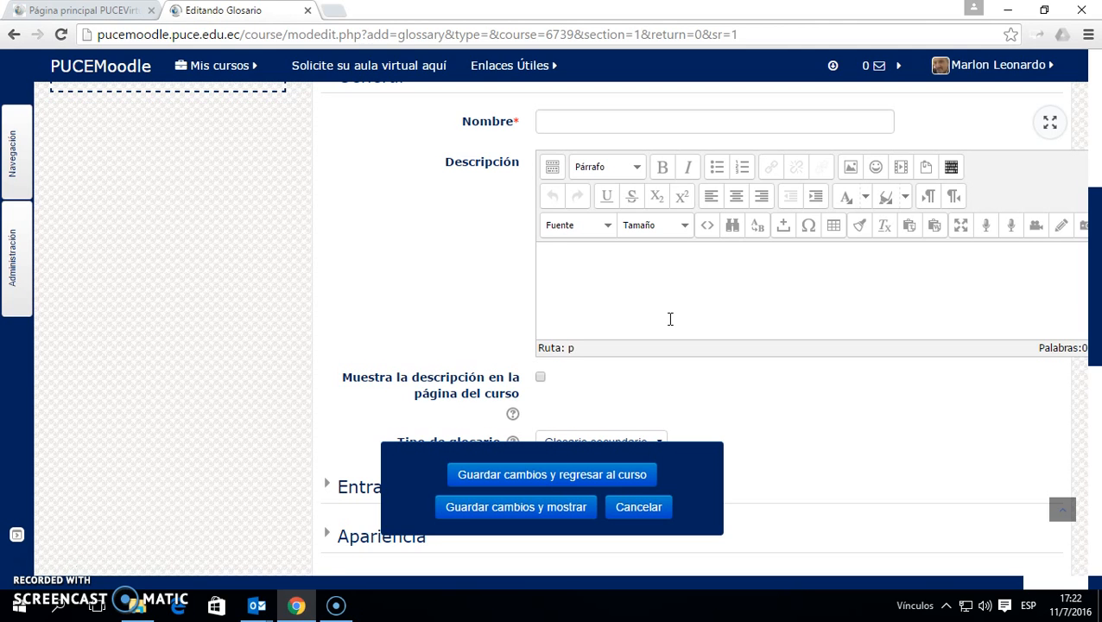
scroll(635, 254, up, 1)
click(635, 205)
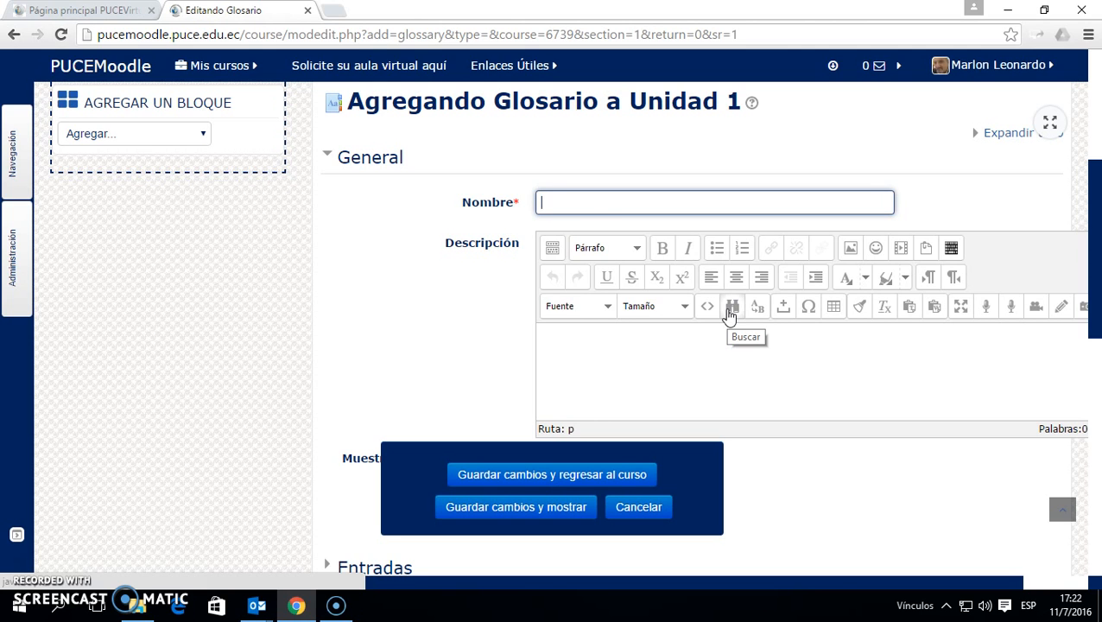
scroll(492, 350, down, 2)
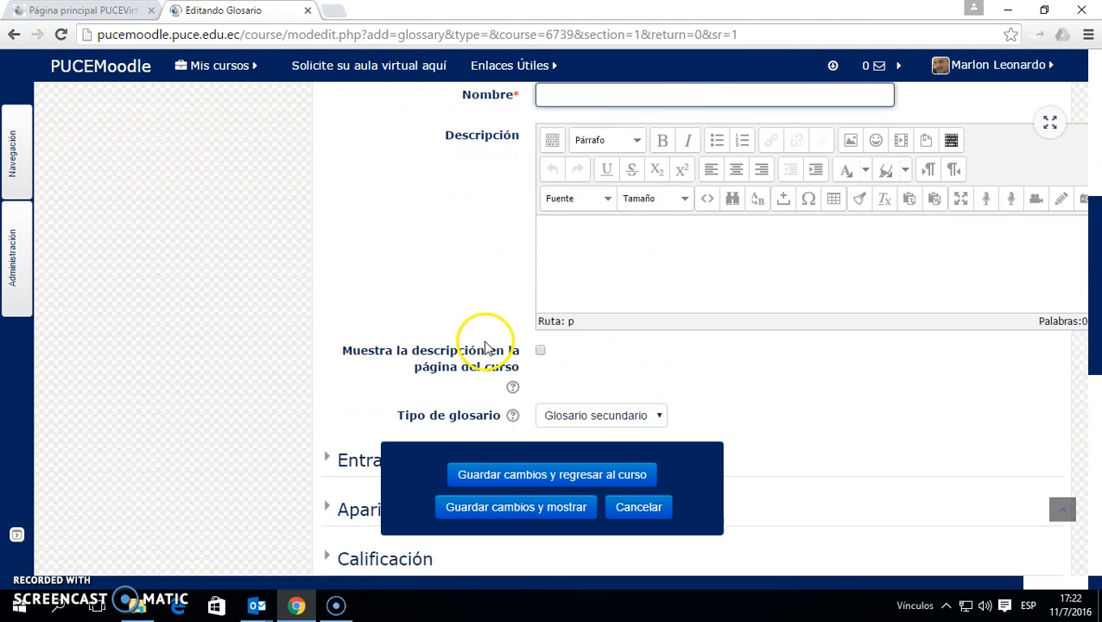
scroll(484, 346, up, 3)
click(365, 239)
Review the collapsed settings sections of the new glossary, from General through Finalización de actividad.
scroll(555, 248, down, 1)
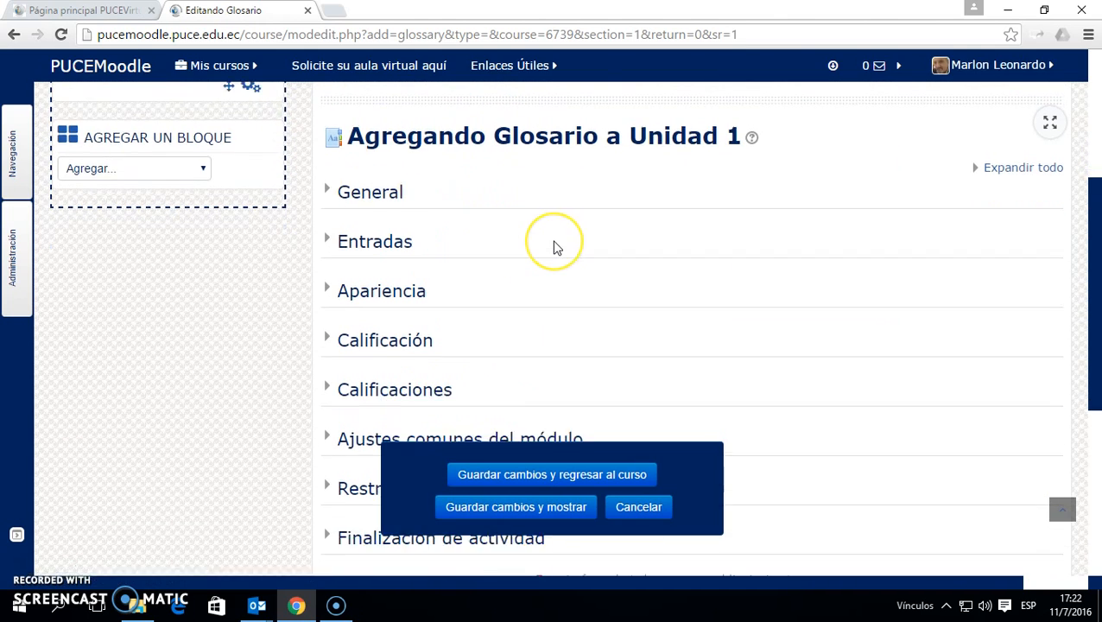
scroll(556, 248, down, 3)
scroll(555, 248, up, 2)
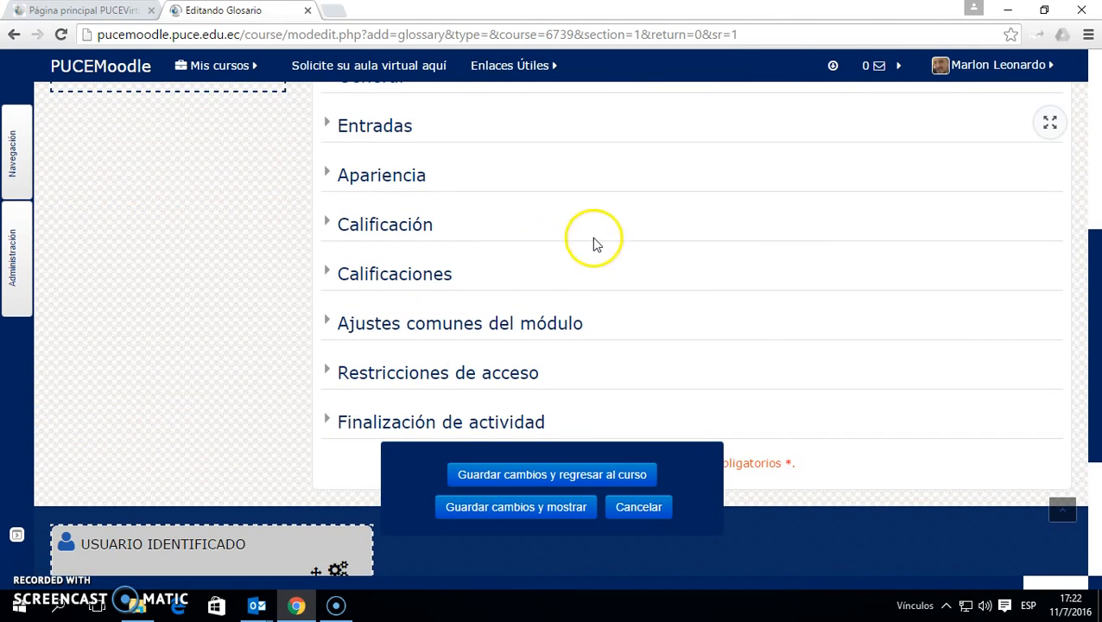
scroll(699, 253, up, 3)
scroll(699, 253, down, 3)
scroll(492, 285, up, 1)
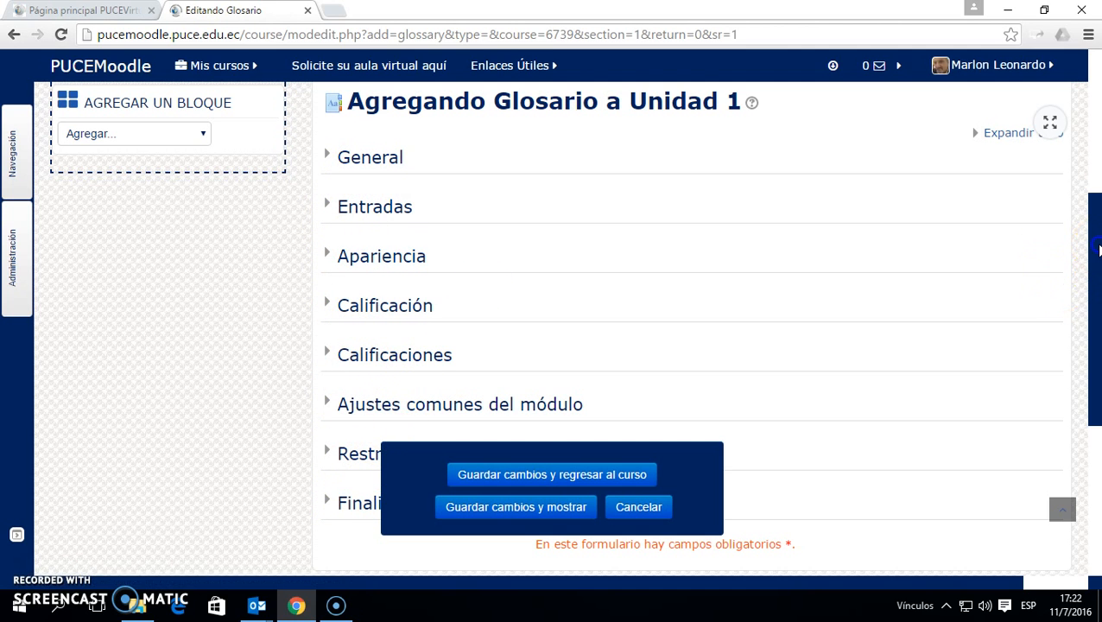
scroll(1096, 268, down, 1)
drag(1098, 272, 1098, 275)
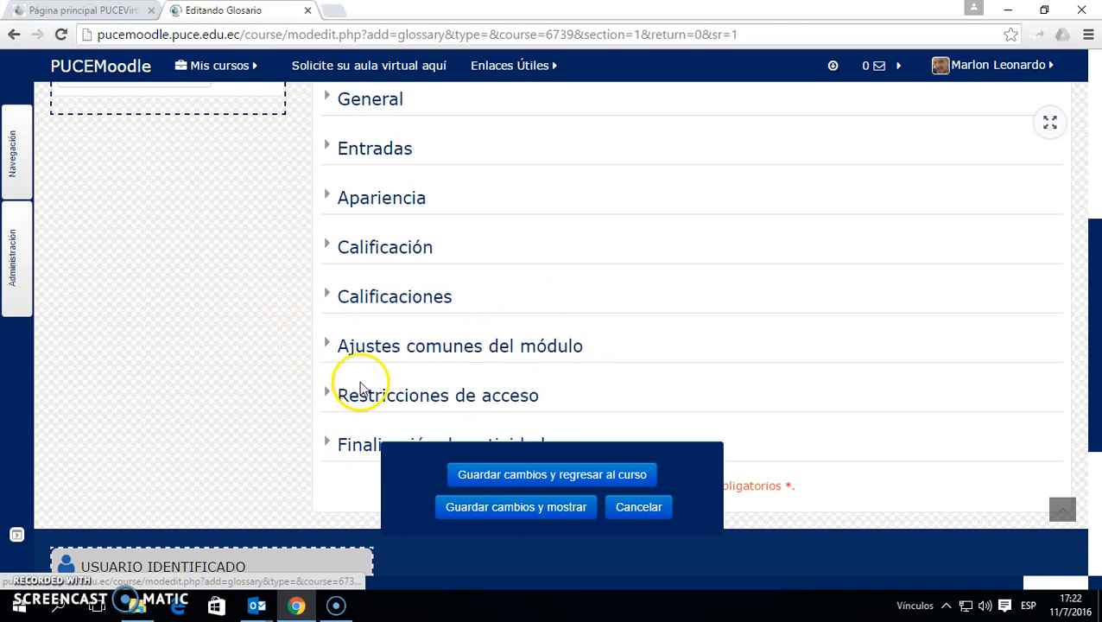
Expand Ajustes comunes del módulo, check the Visible options, and collapse the section.
click(374, 341)
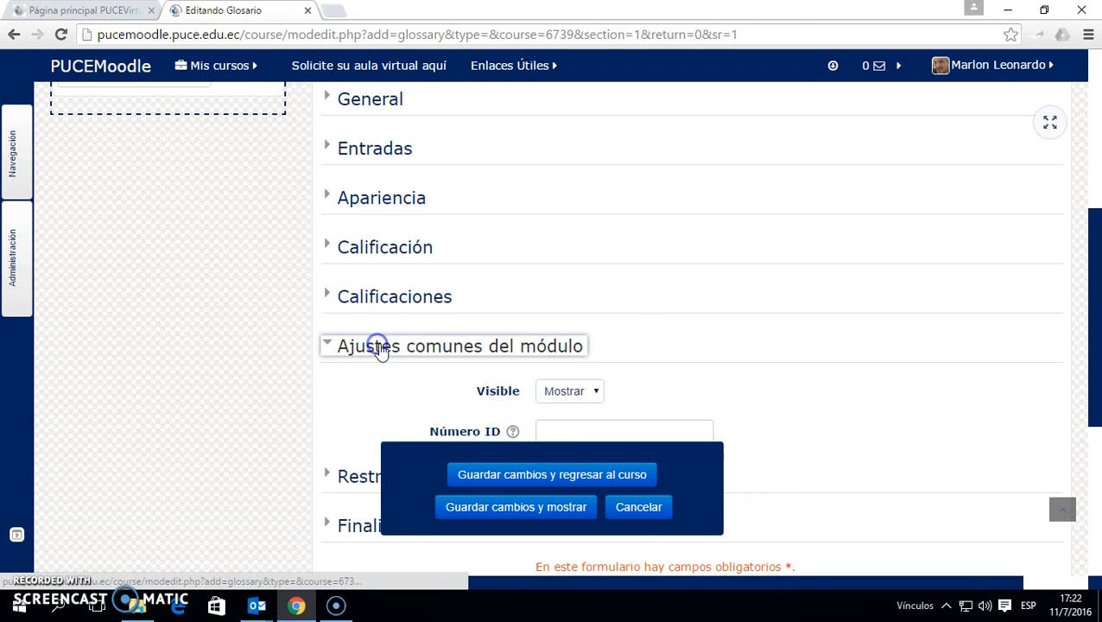
scroll(673, 327, down, 2)
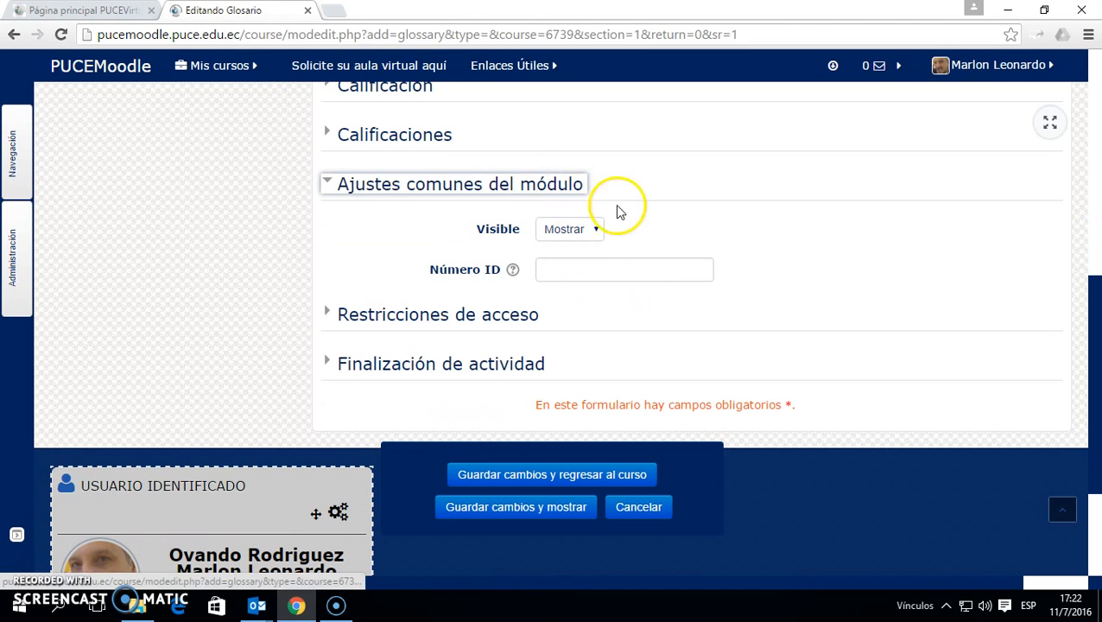
click(596, 229)
click(596, 229)
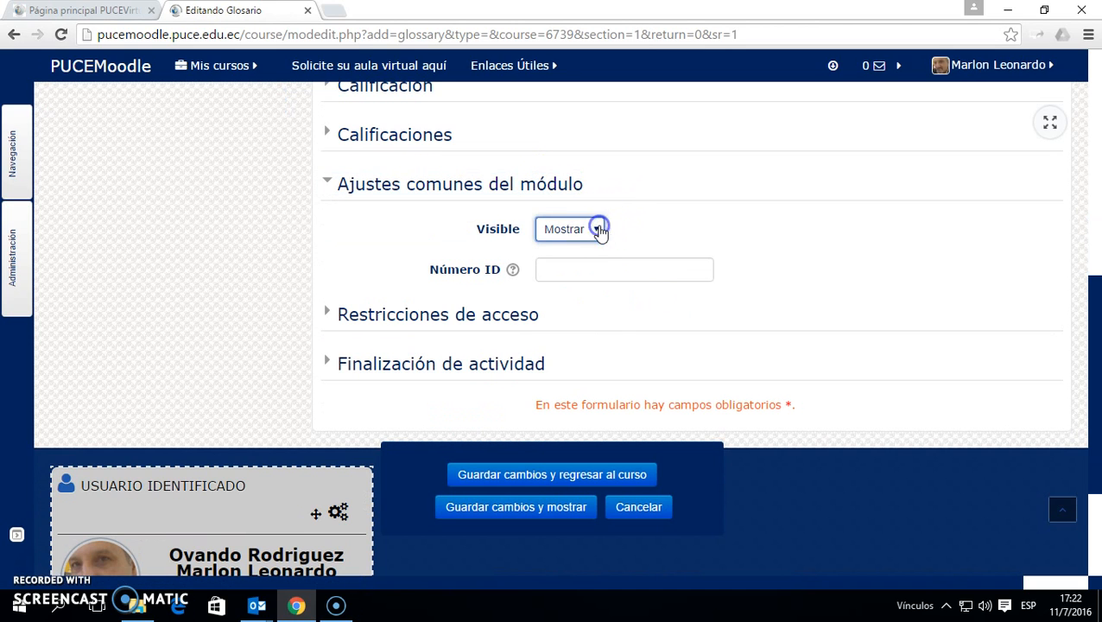
click(484, 185)
Review the restriction types available under Restricciones de acceso, cancel without adding one, and collapse the section.
click(432, 235)
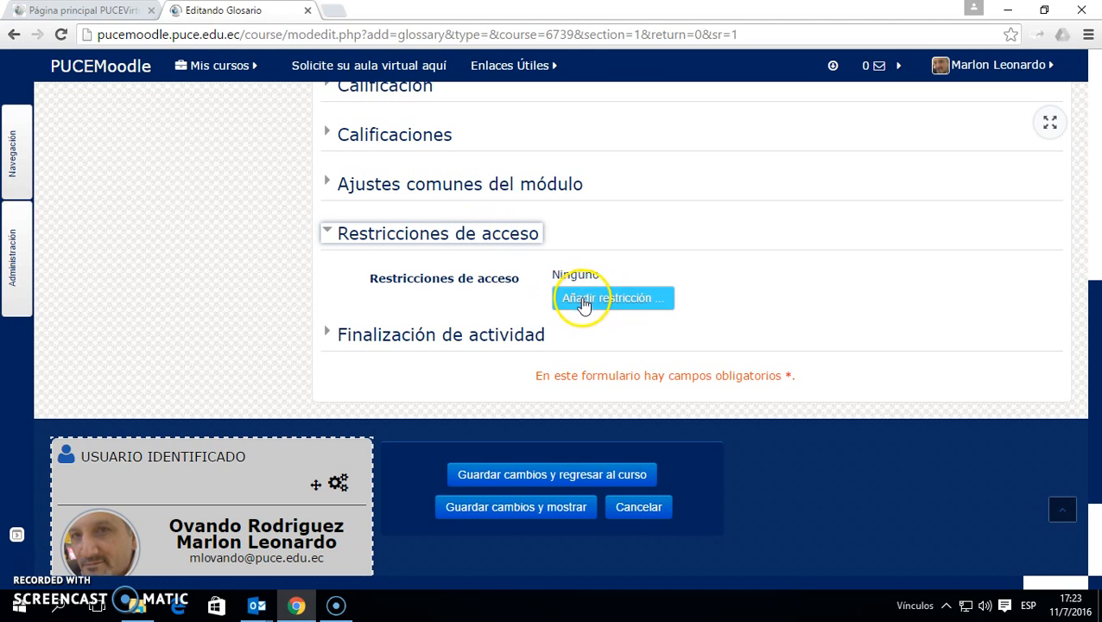
click(603, 306)
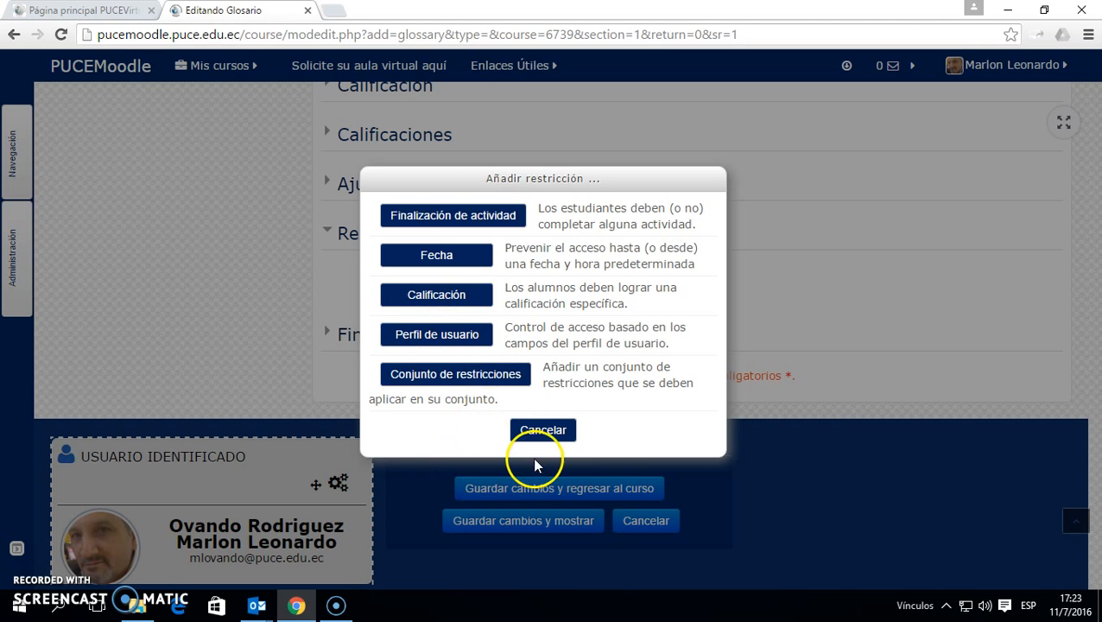
click(543, 430)
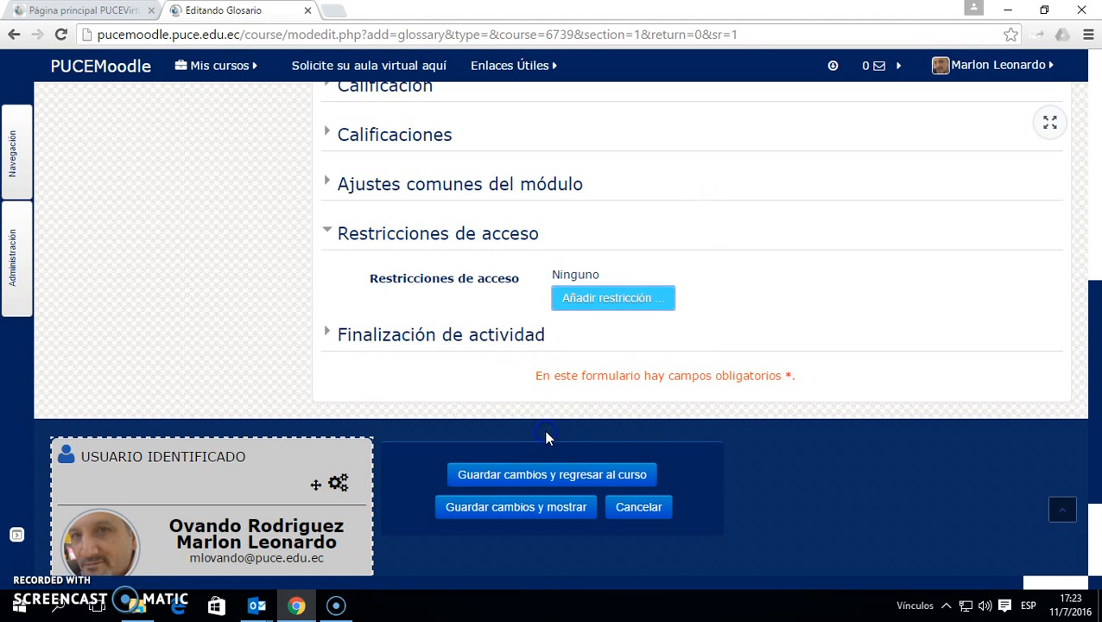
click(502, 234)
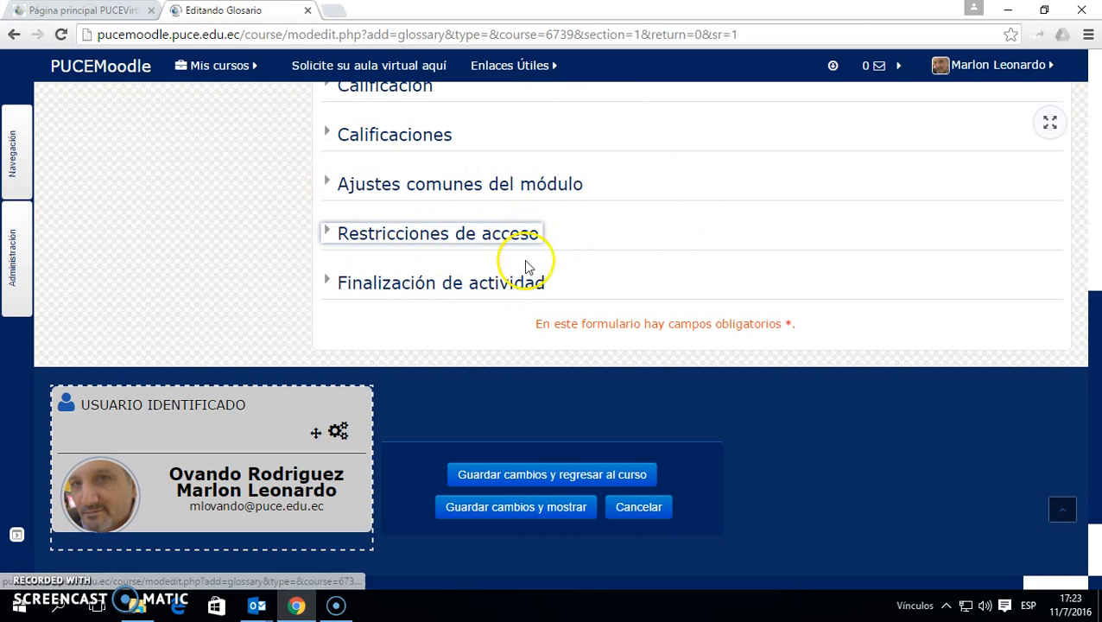
Under Finalización de actividad, set completion tracking to "Mostrar la actividad como completada cuando se cumplan las condiciones".
click(396, 291)
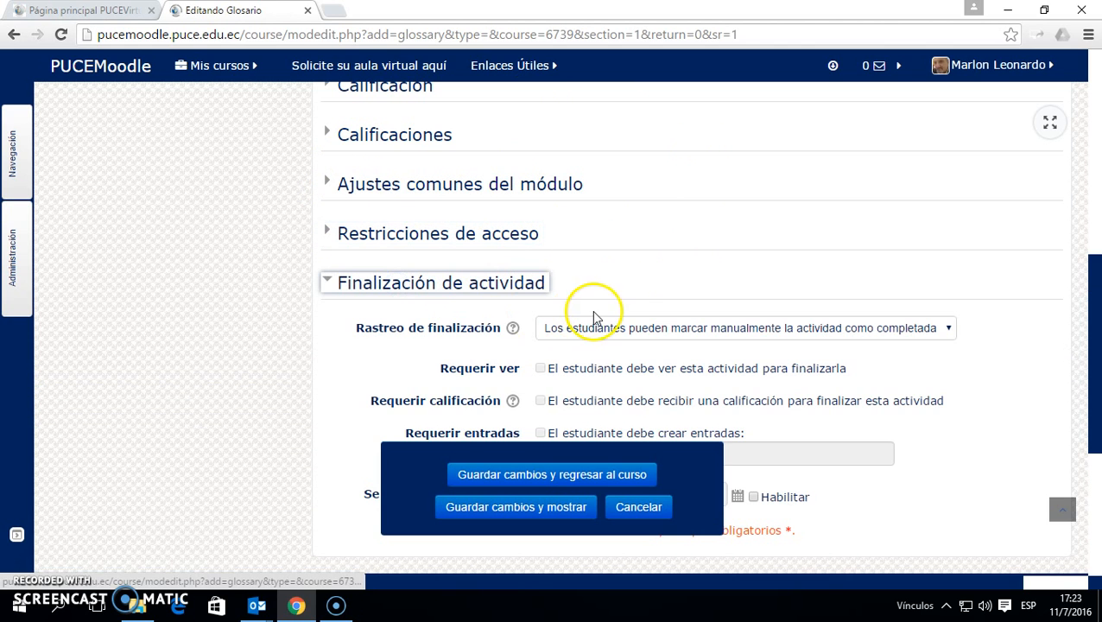
scroll(561, 285, down, 2)
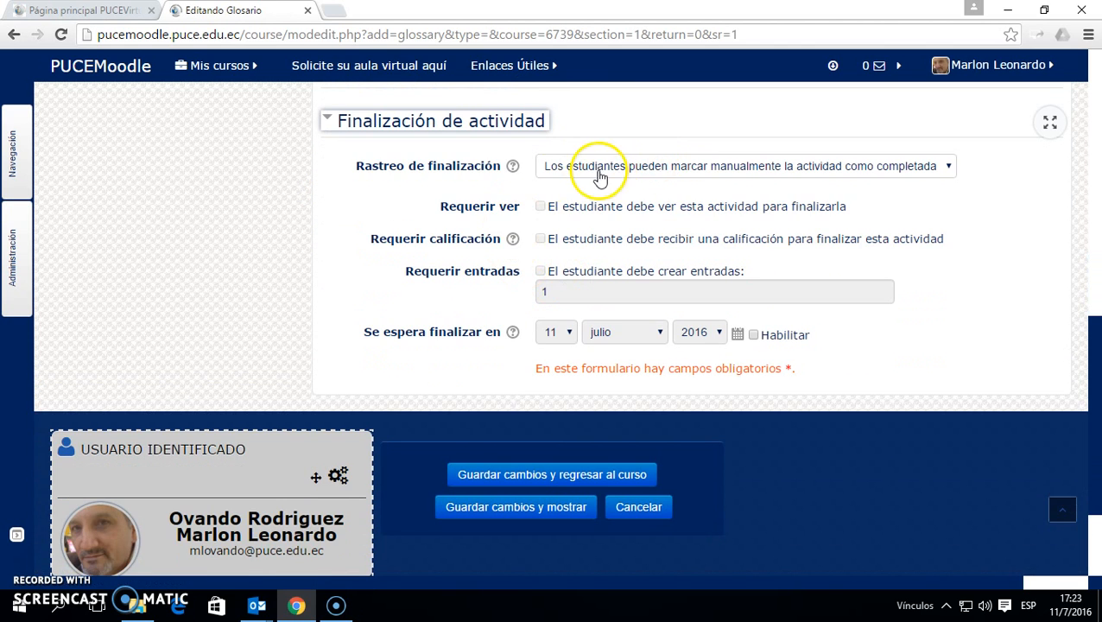
click(663, 169)
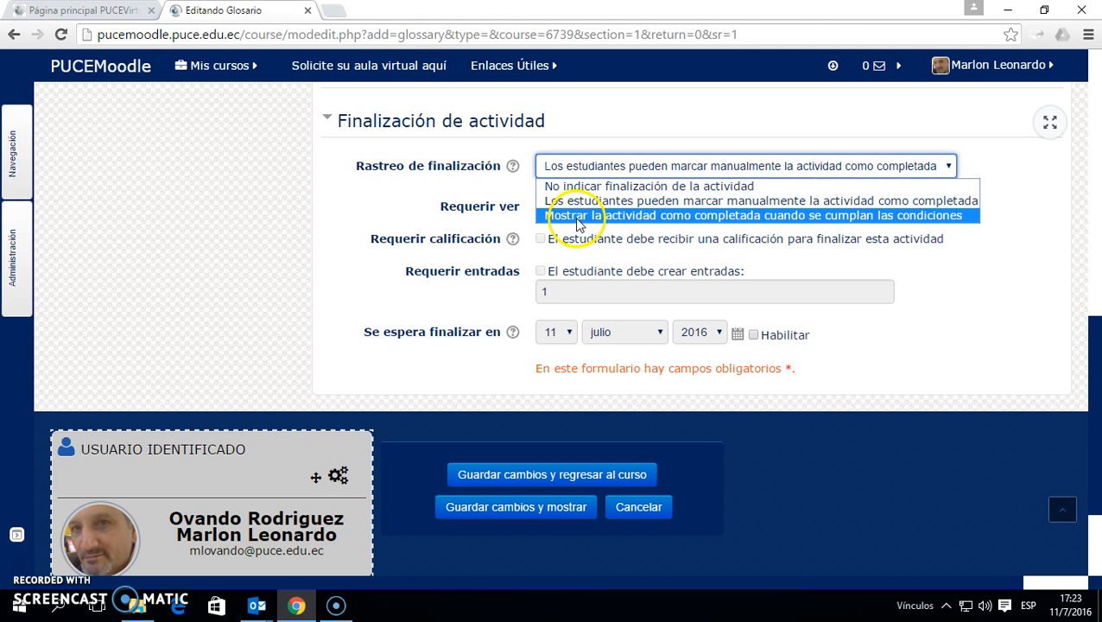
click(978, 257)
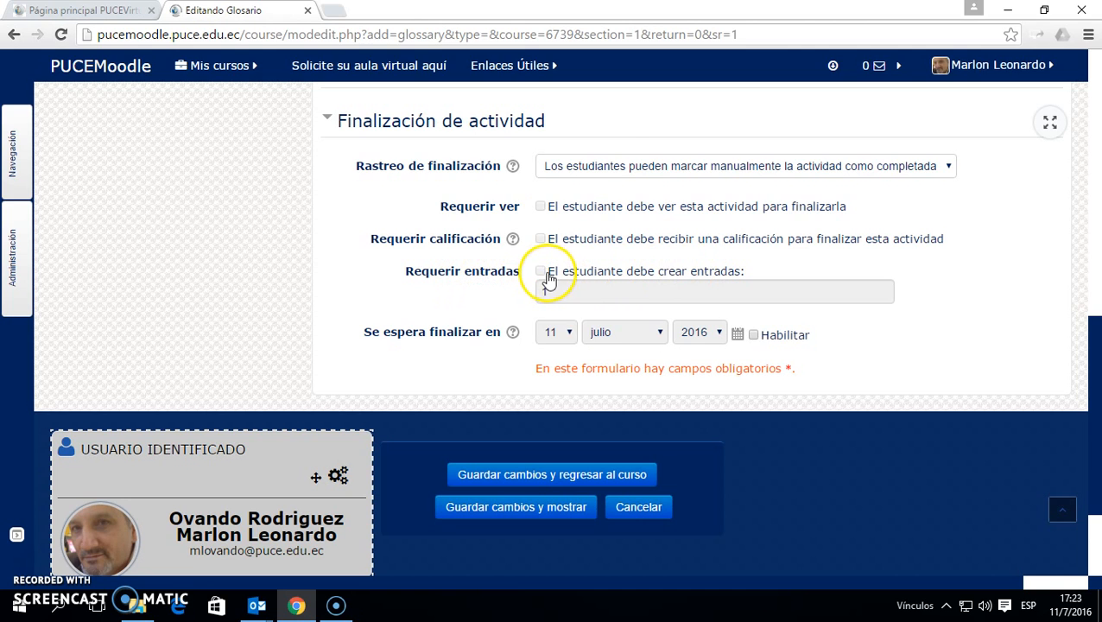
click(615, 166)
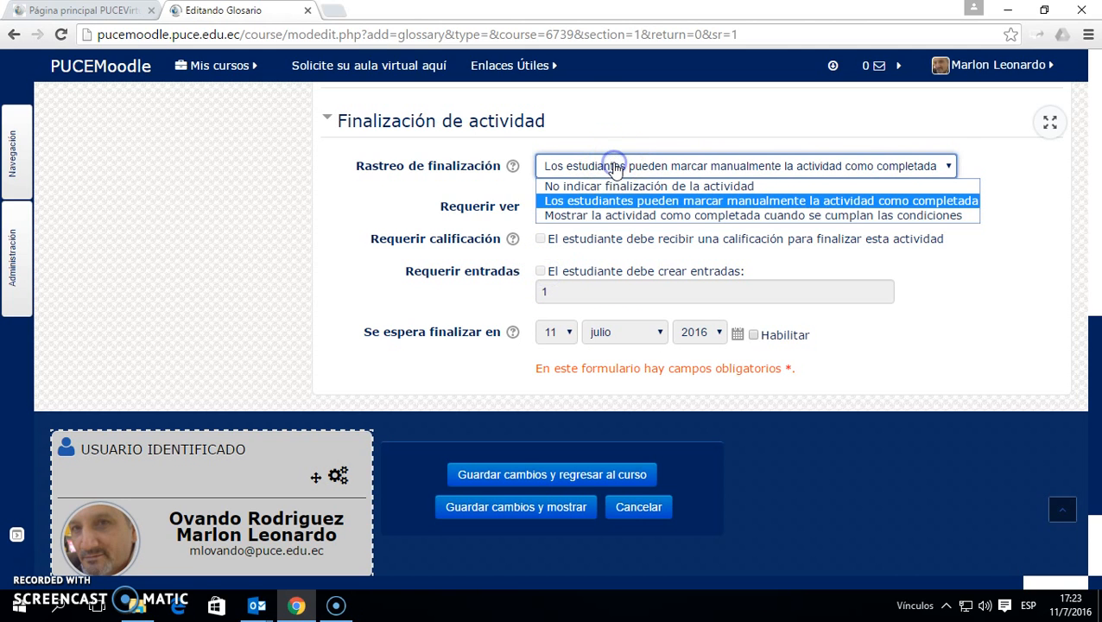
click(615, 215)
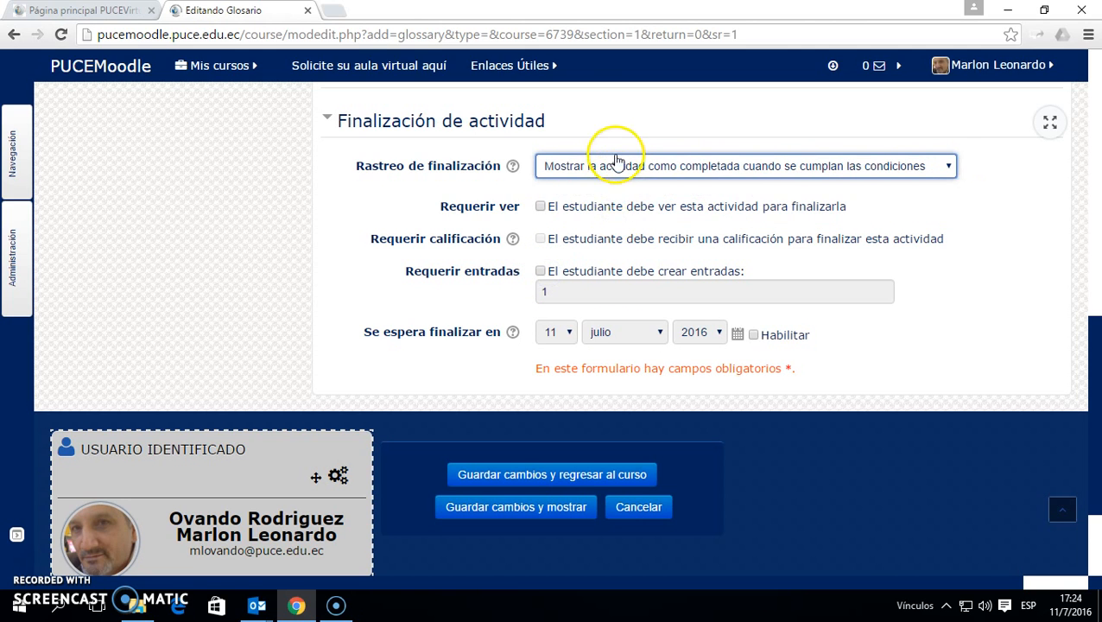
Try the requirement that students create entries, clear it again, and collapse Finalización de actividad.
click(541, 273)
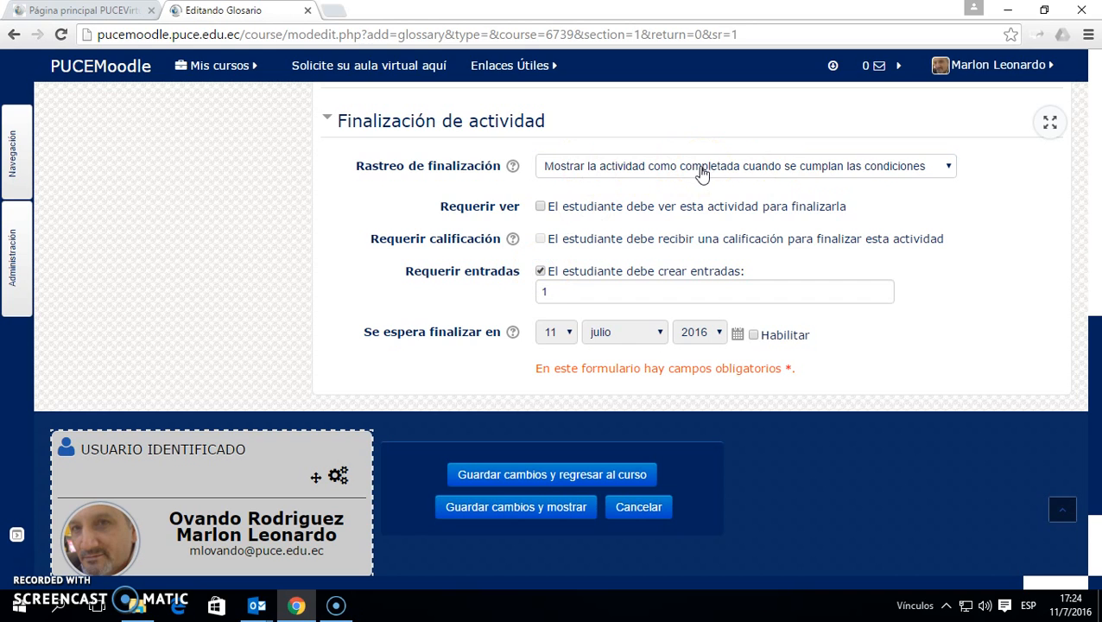
click(539, 293)
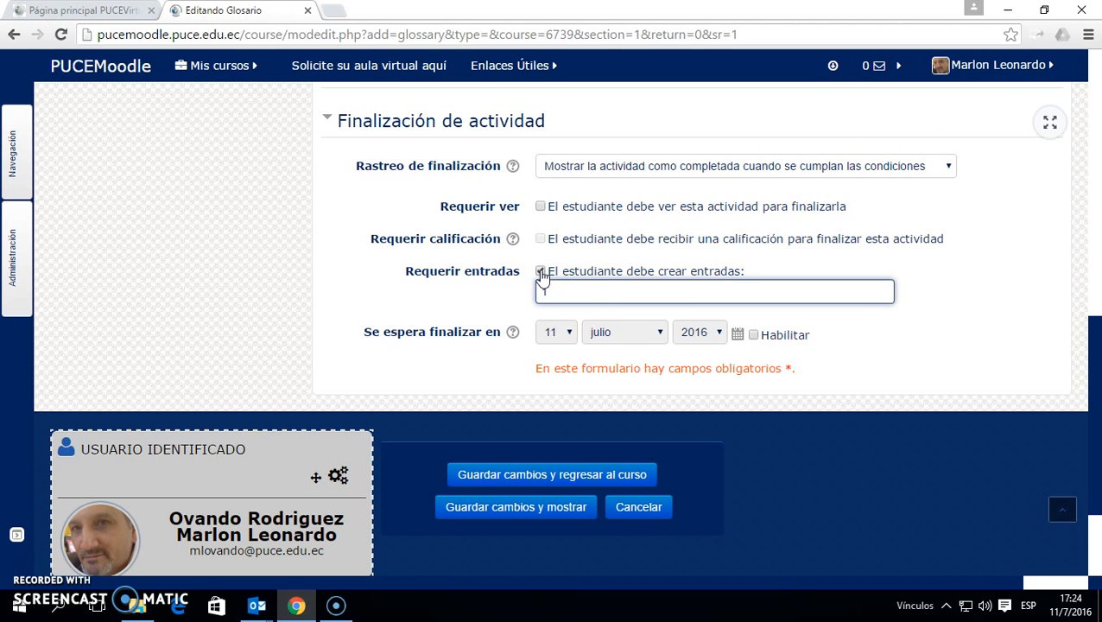
click(541, 272)
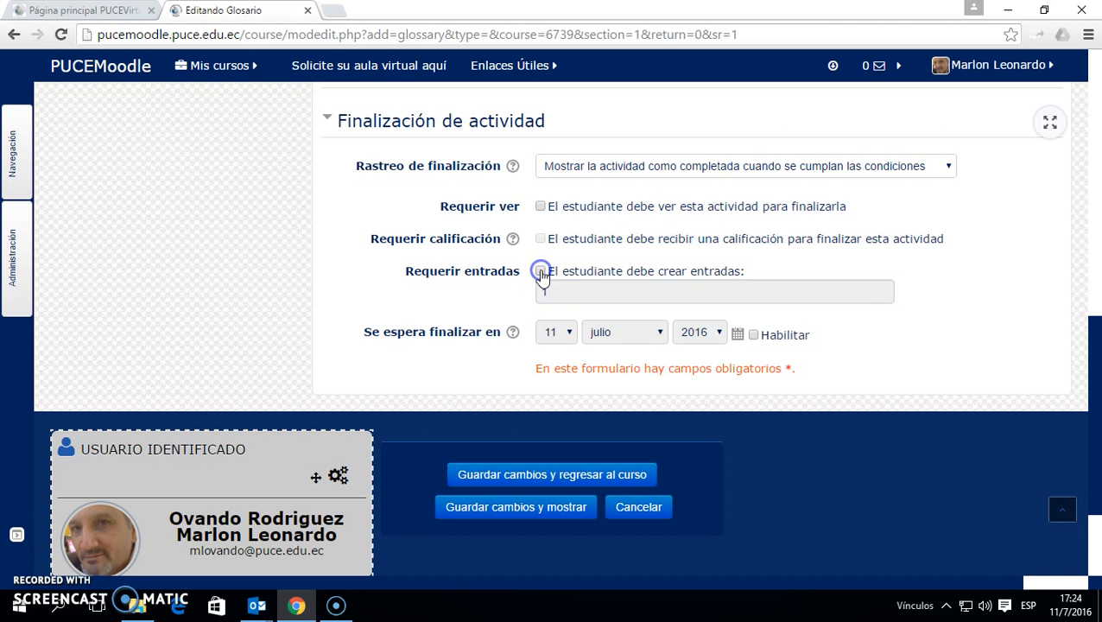
click(502, 125)
Expand the Calificaciones section and review the options available for Tipo de consolidación.
scroll(528, 181, up, 3)
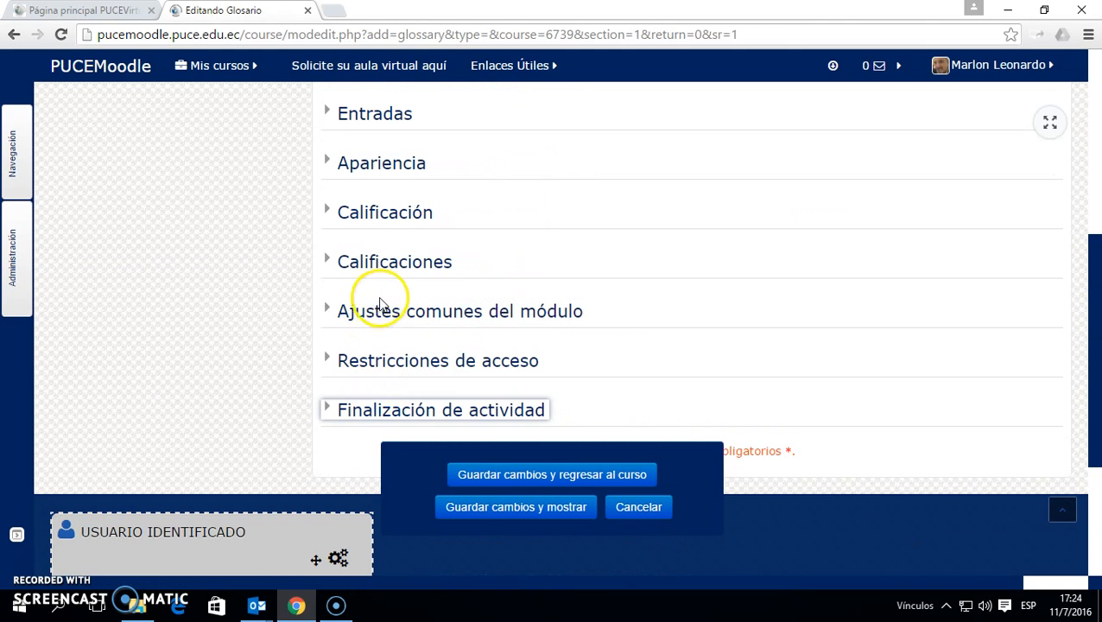
click(394, 263)
scroll(607, 249, down, 2)
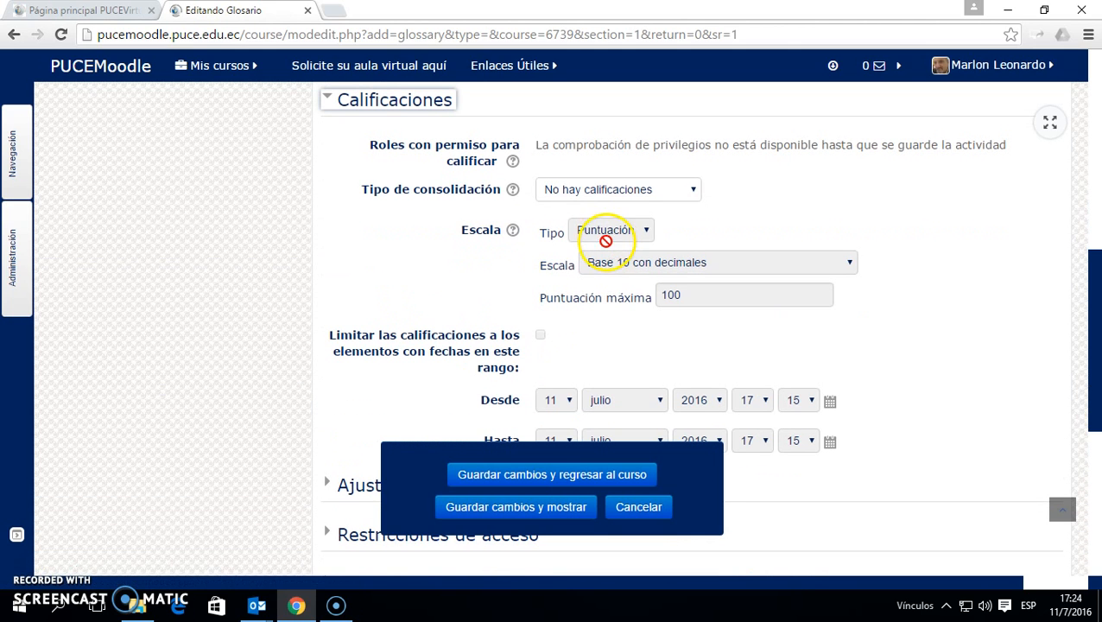
click(695, 189)
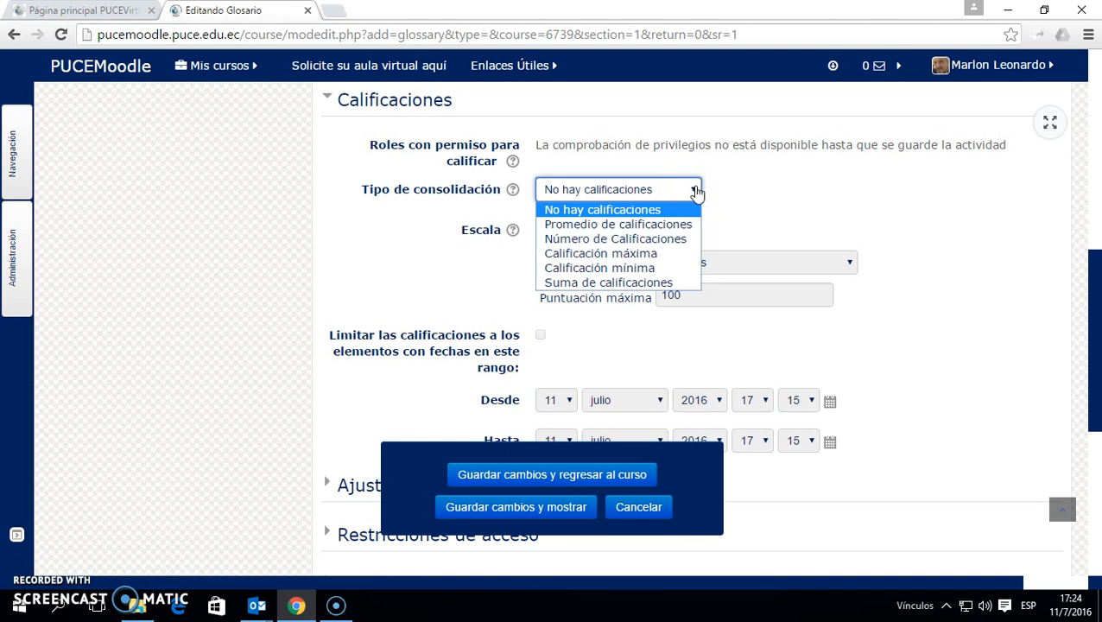
click(696, 189)
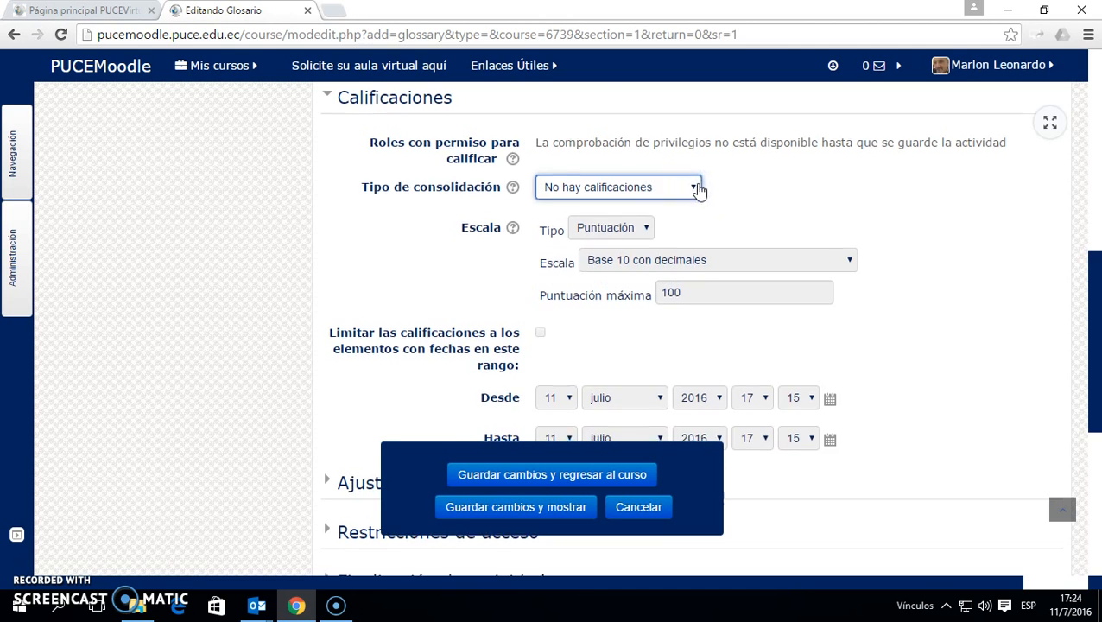
scroll(696, 185, down, 1)
click(691, 111)
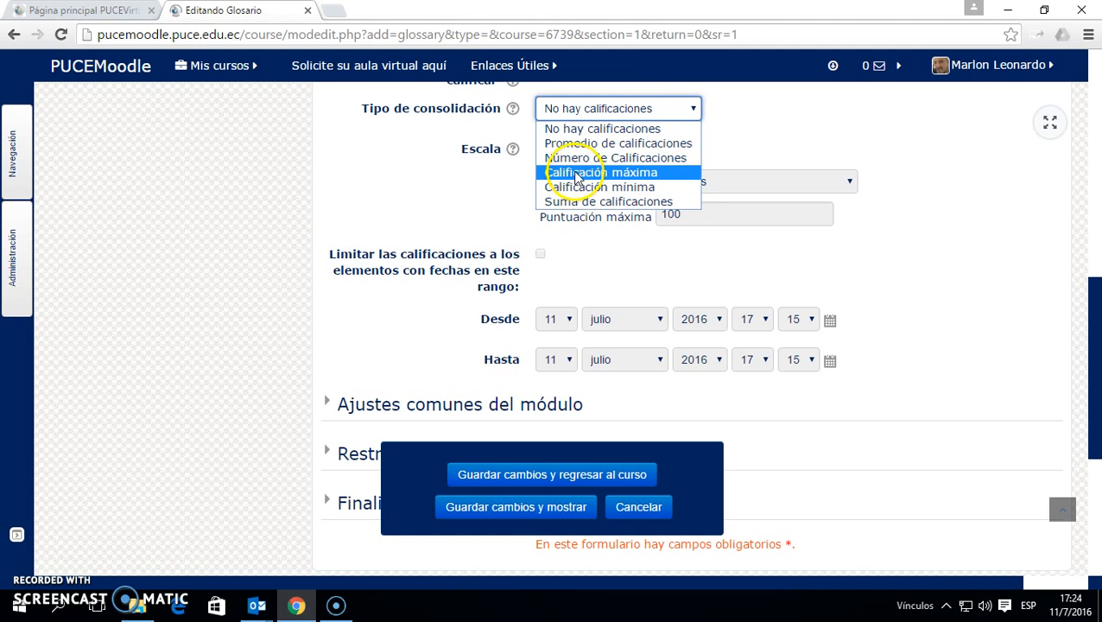
scroll(709, 130, down, 1)
scroll(644, 160, up, 2)
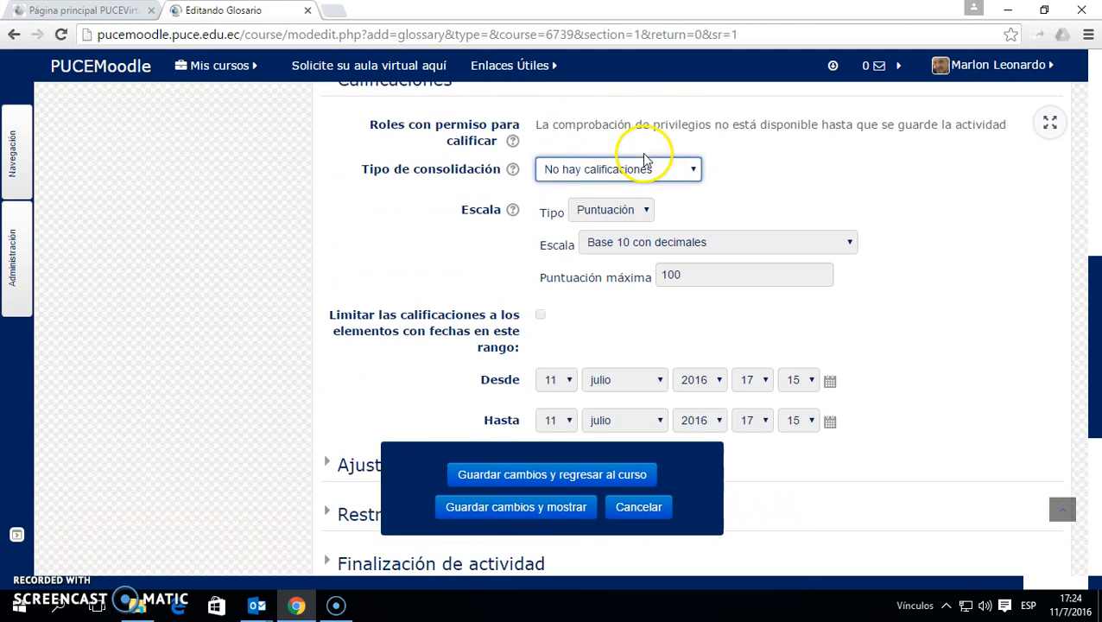
Try Calificación máxima as the Tipo de consolidación, check the scale types, and restore No hay calificaciones.
click(696, 191)
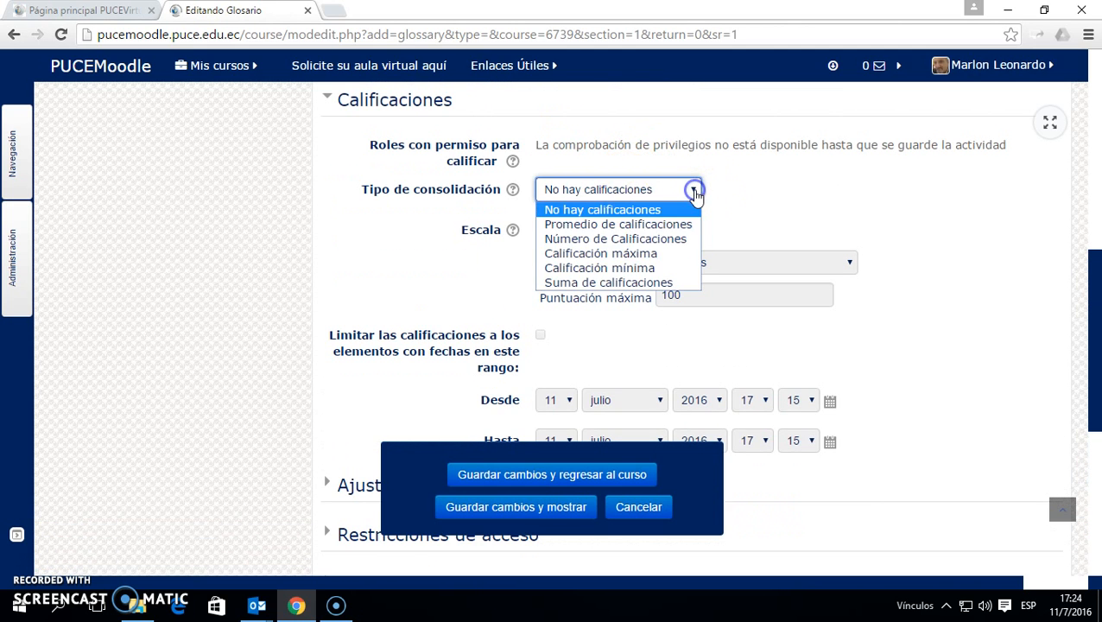
click(644, 255)
click(645, 231)
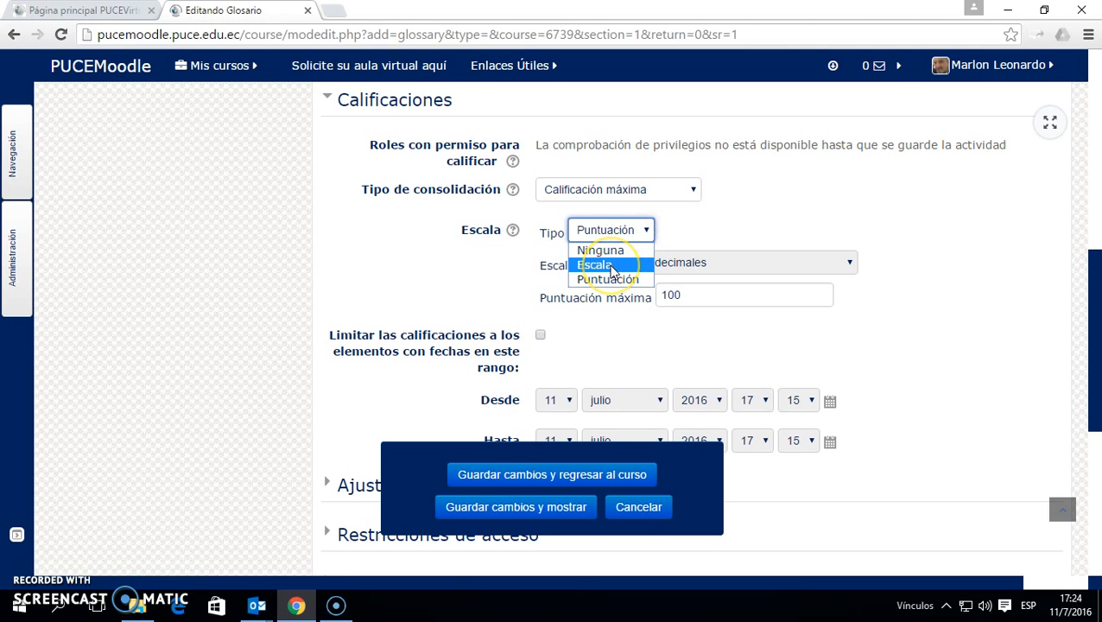
click(692, 214)
click(684, 293)
click(664, 189)
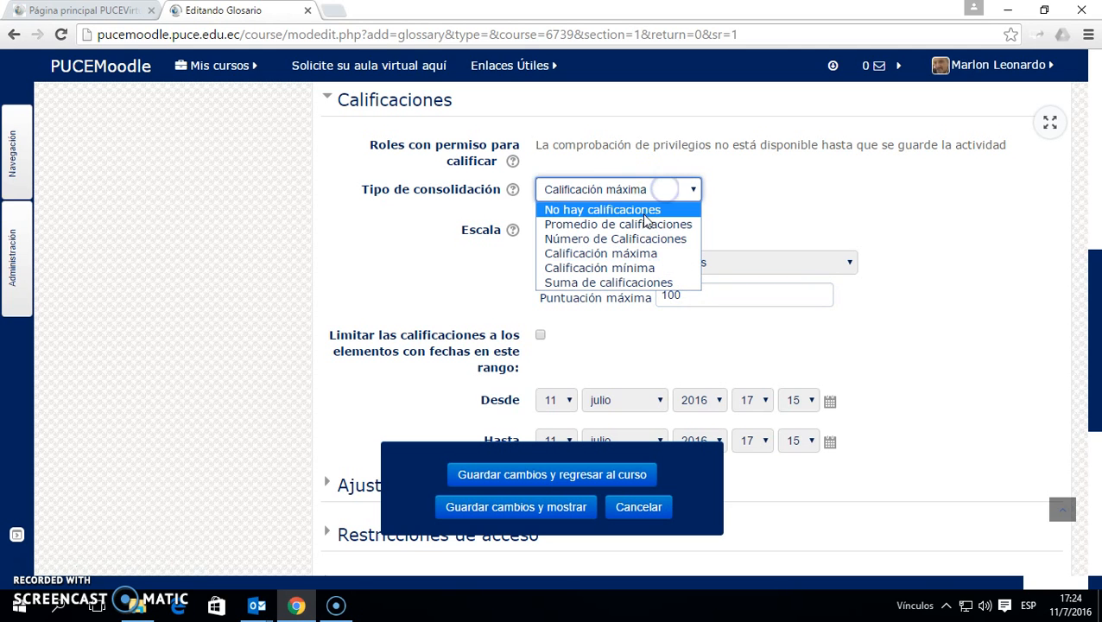
click(646, 210)
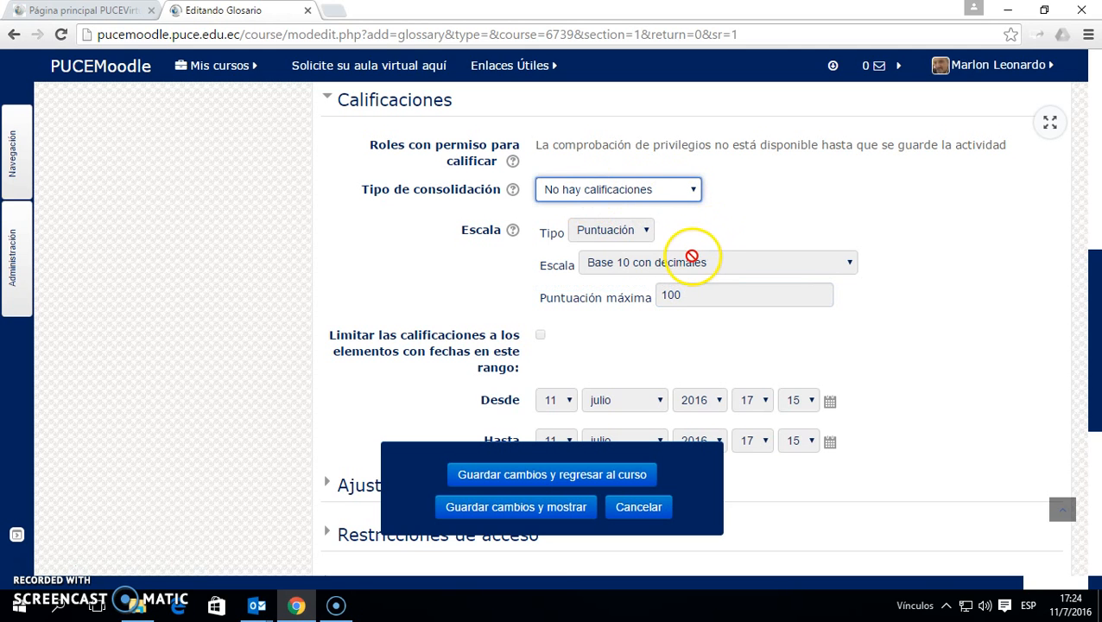
Check the scale and date-range settings under Calificaciones and collapse the section.
scroll(691, 265, down, 1)
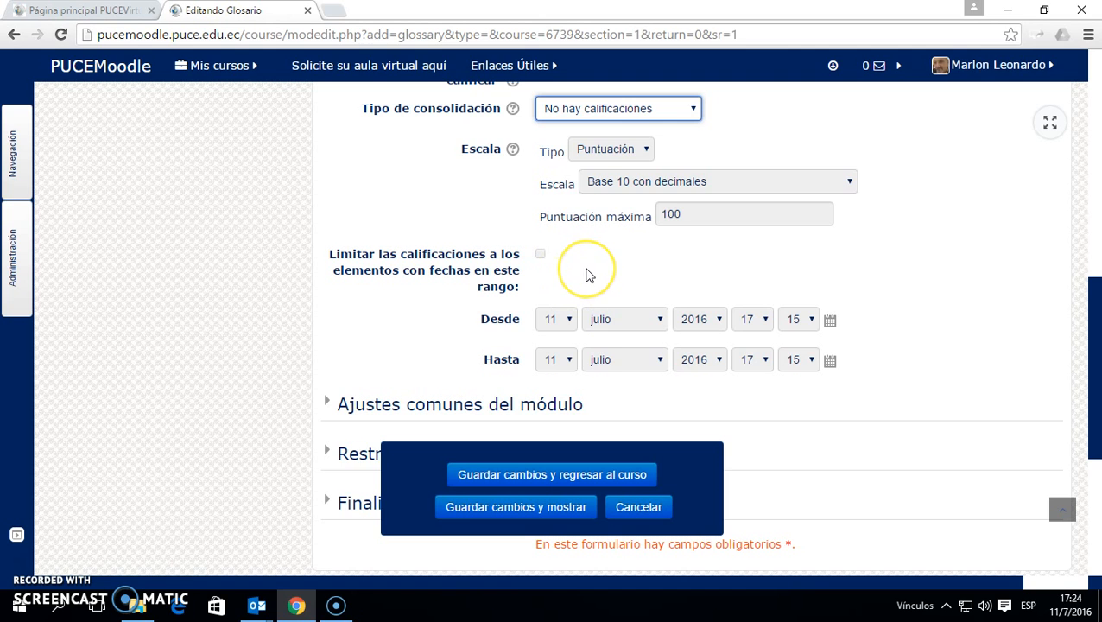
scroll(586, 275, up, 1)
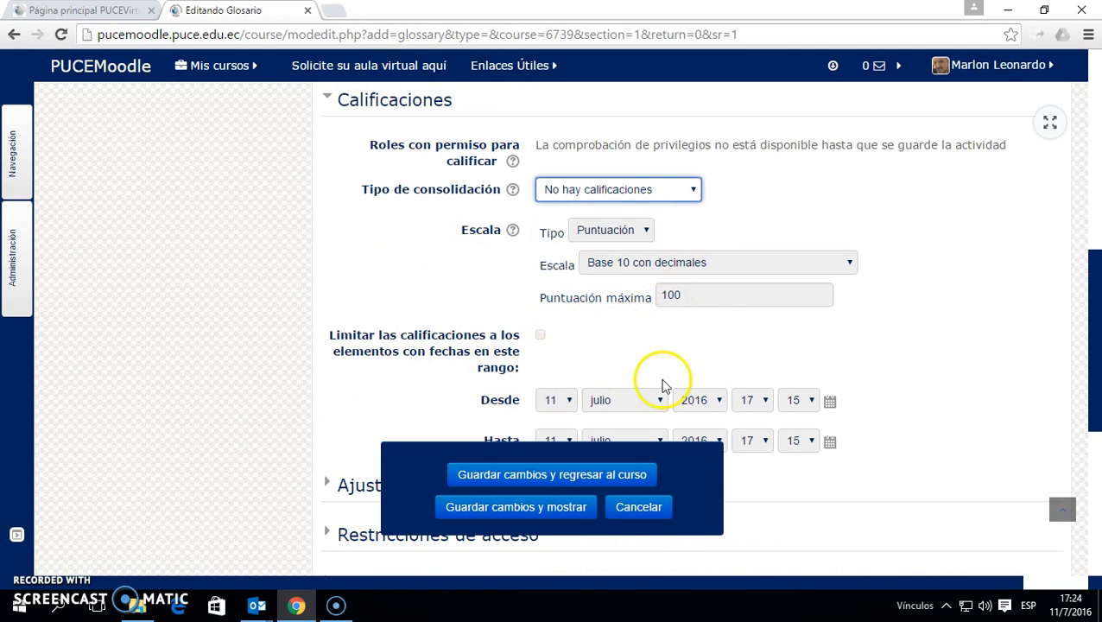
scroll(581, 324, down, 1)
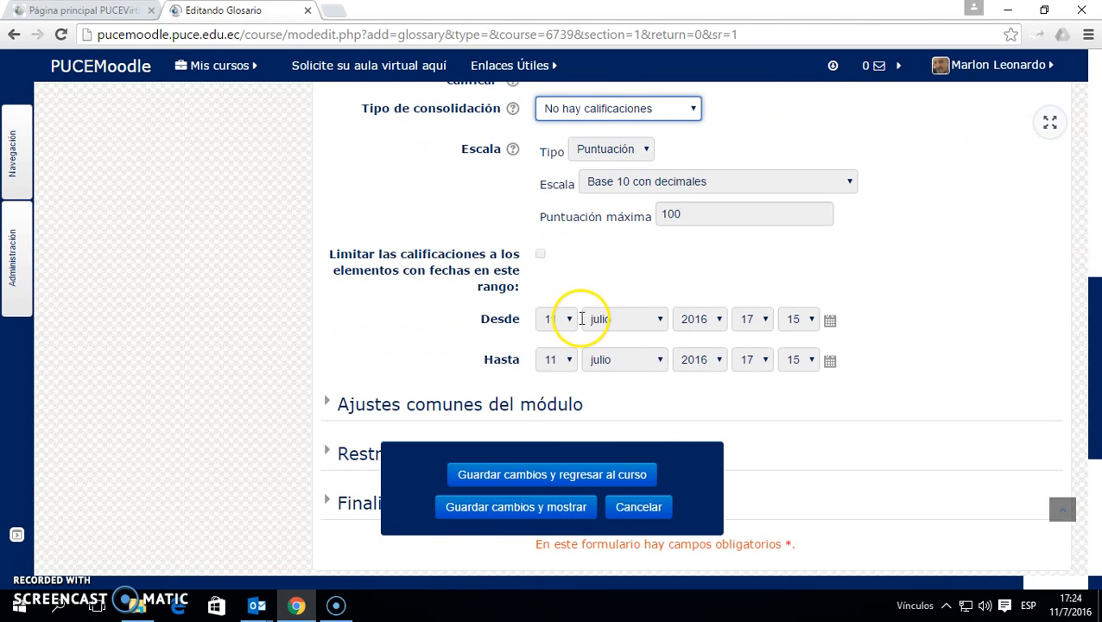
scroll(581, 318, up, 4)
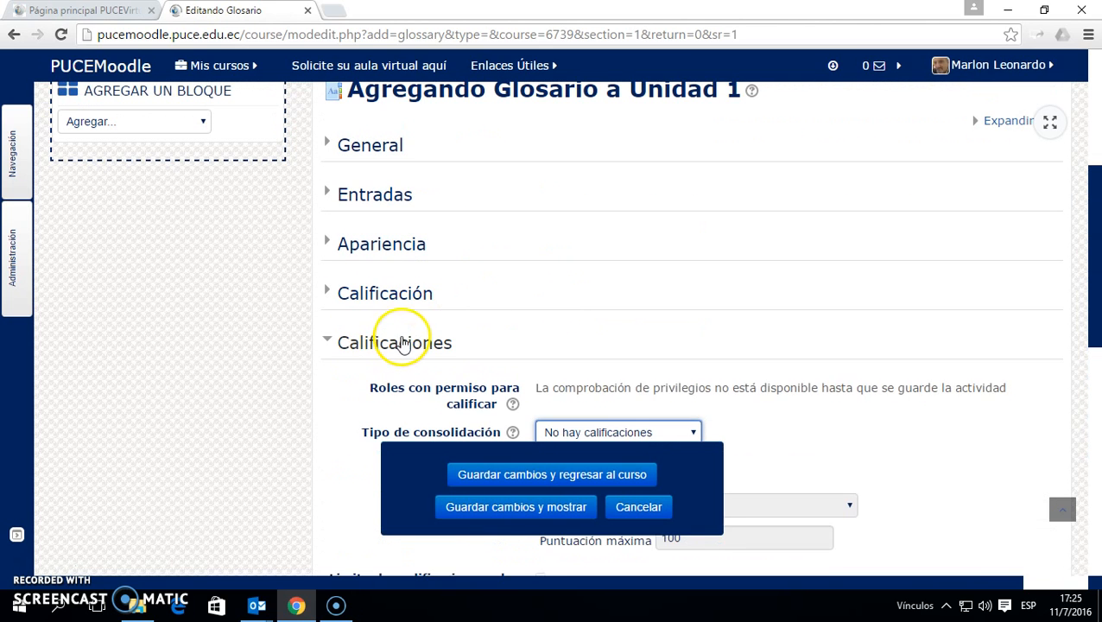
click(402, 342)
Expand Calificación, review the Categoría de calificación options without changing the choice, and collapse the section.
click(398, 298)
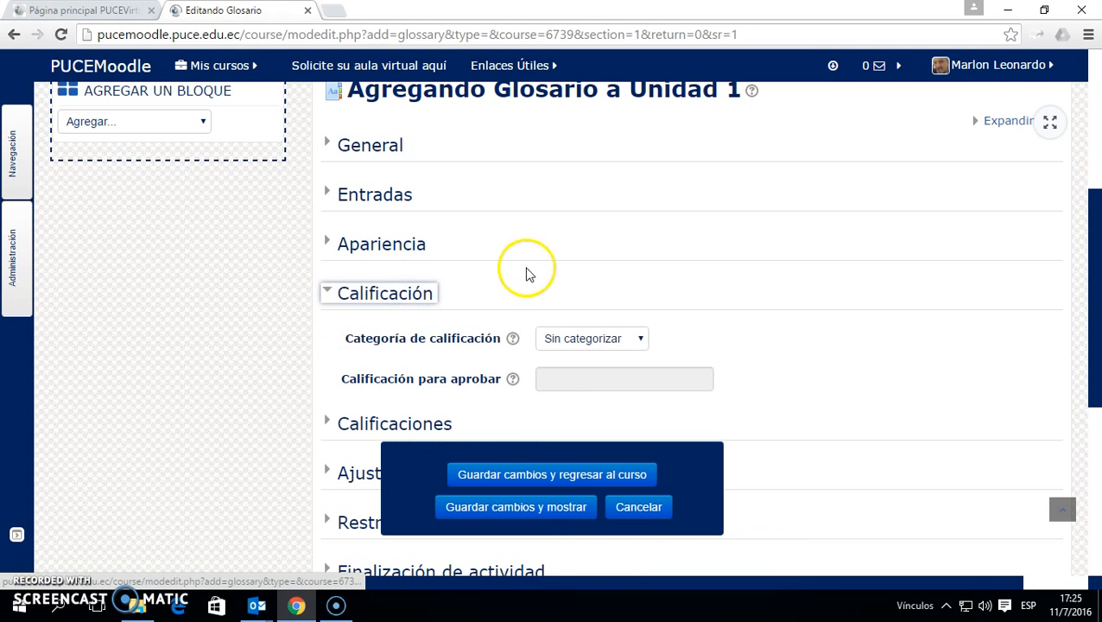
scroll(536, 270, down, 2)
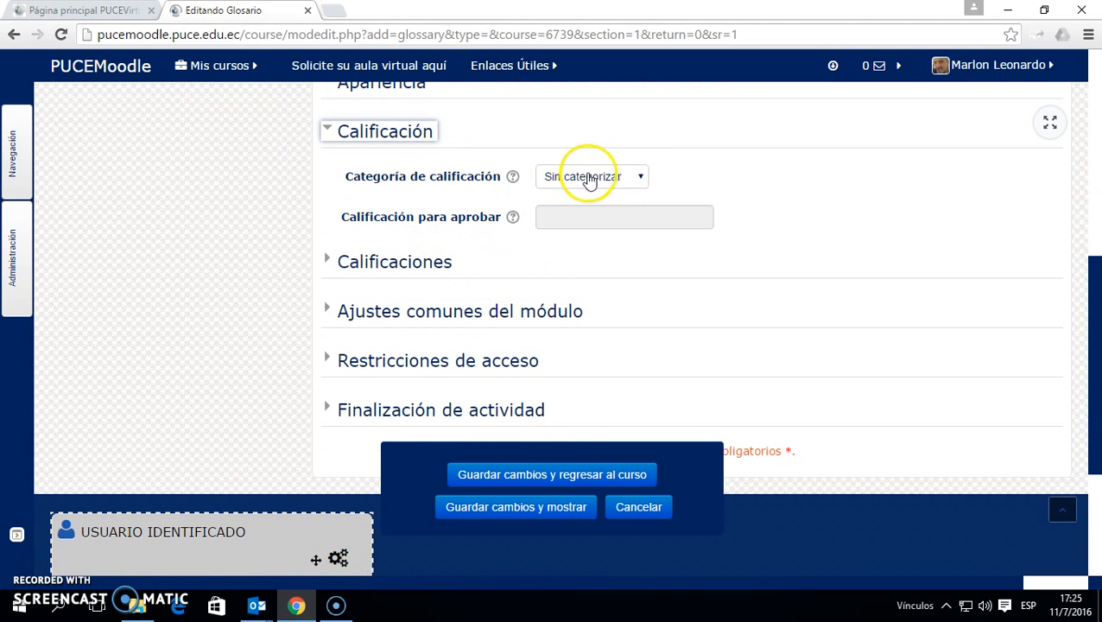
click(637, 179)
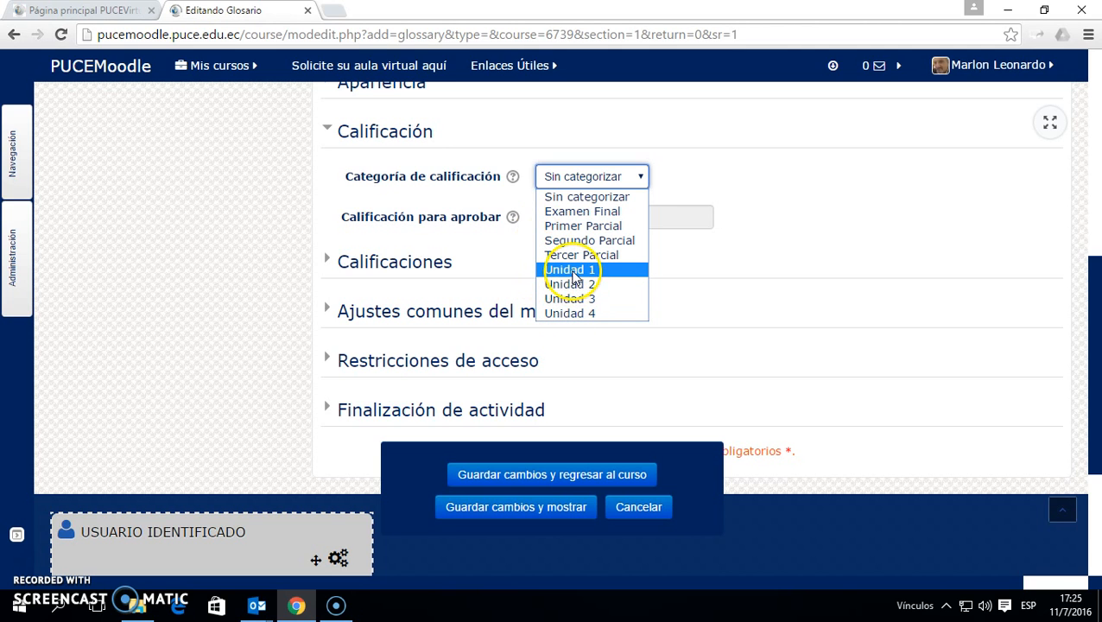
click(501, 145)
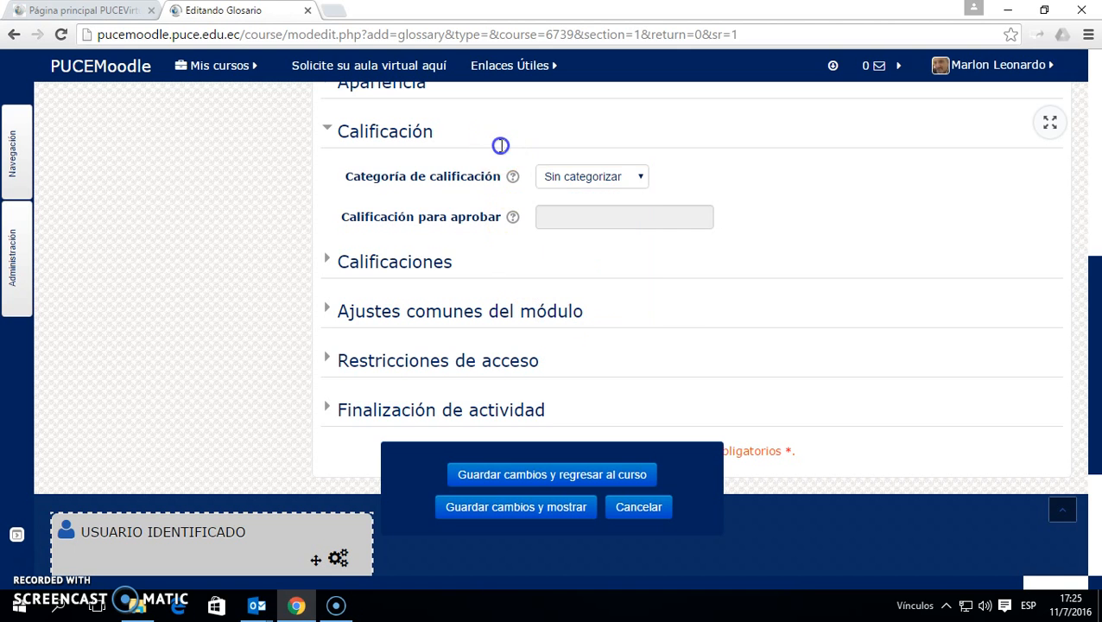
click(418, 139)
Expand the General section and name the glossary "Glosario de términos".
scroll(479, 194, up, 3)
click(386, 327)
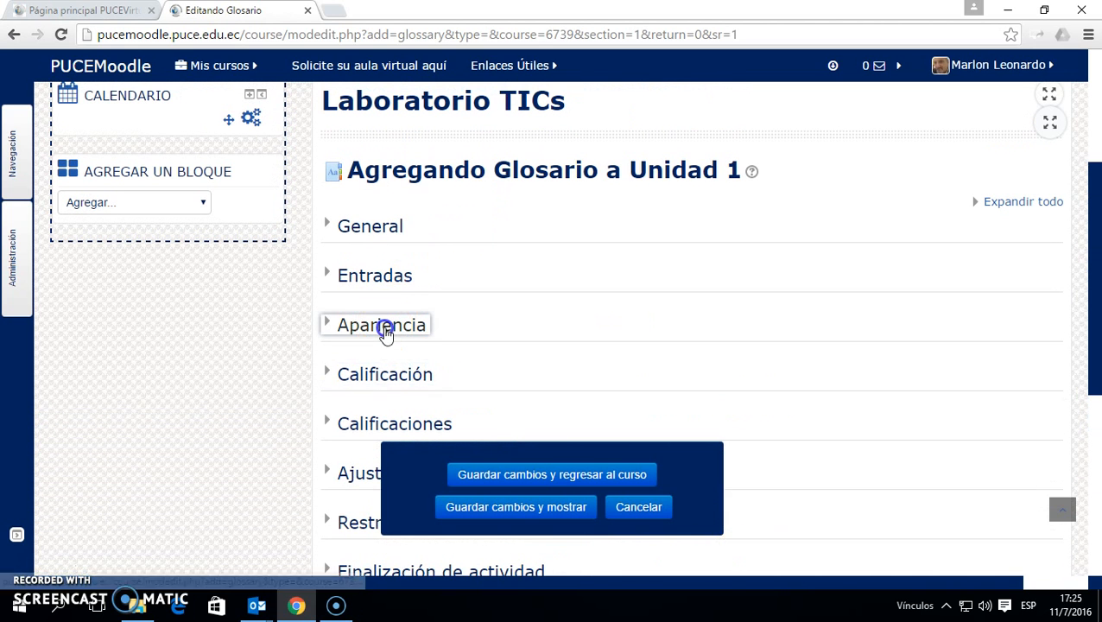
click(388, 326)
click(373, 226)
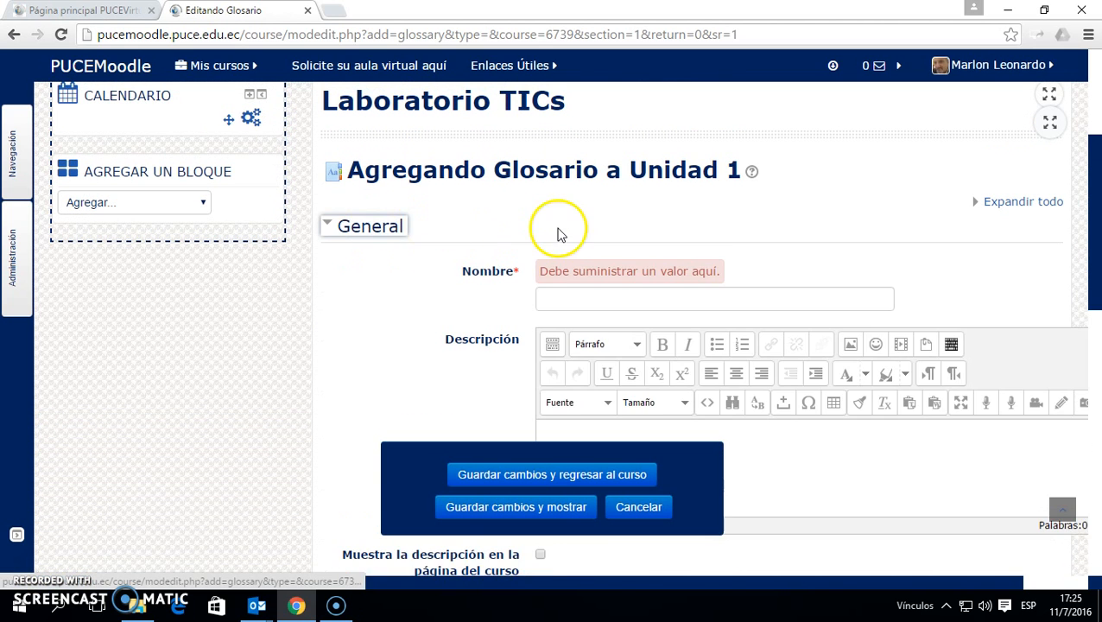
scroll(561, 233, down, 3)
scroll(608, 316, up, 3)
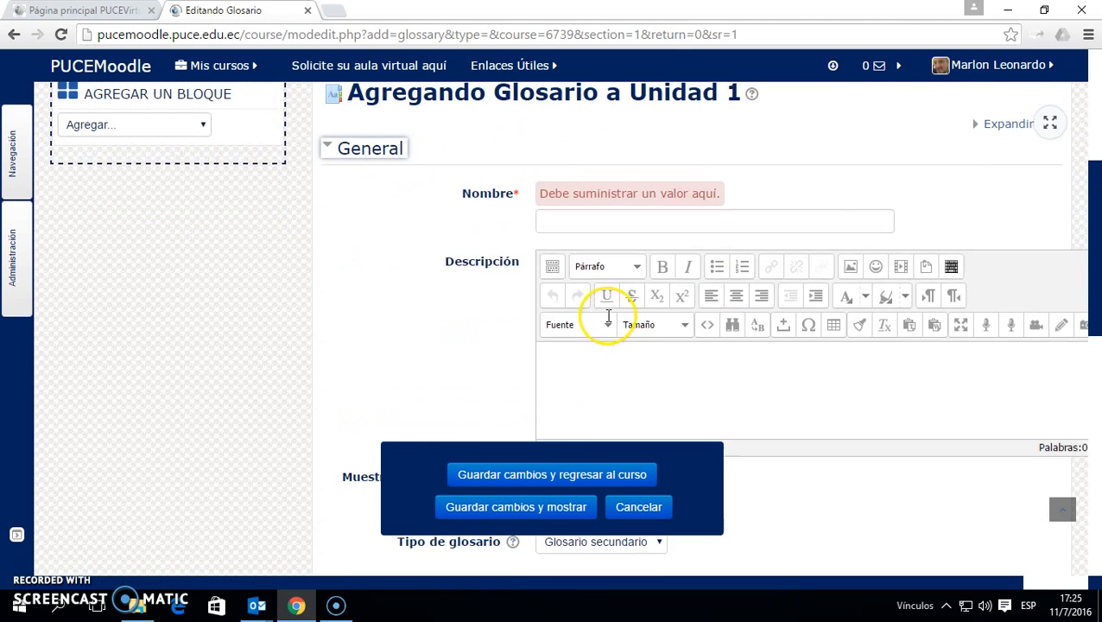
click(597, 298)
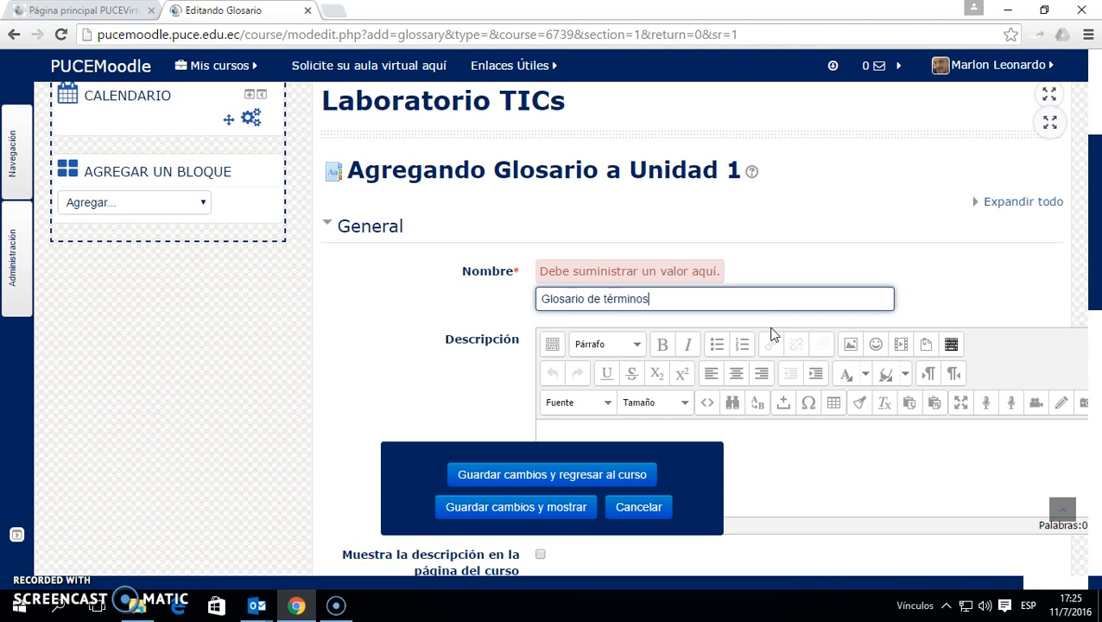
scroll(668, 318, down, 2)
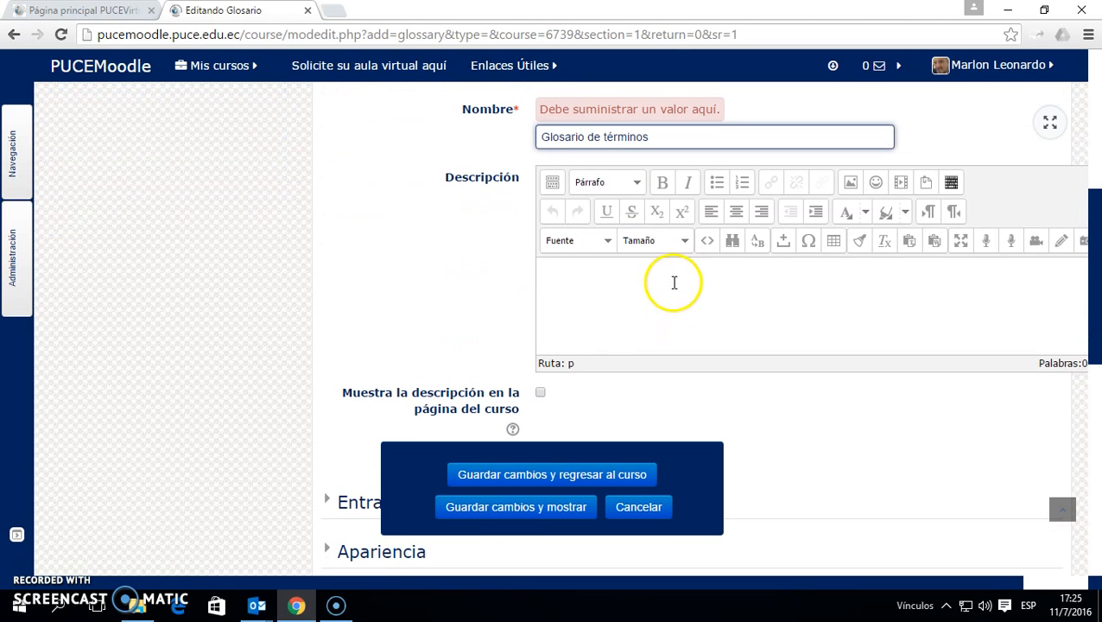
click(594, 318)
scroll(603, 240, up, 2)
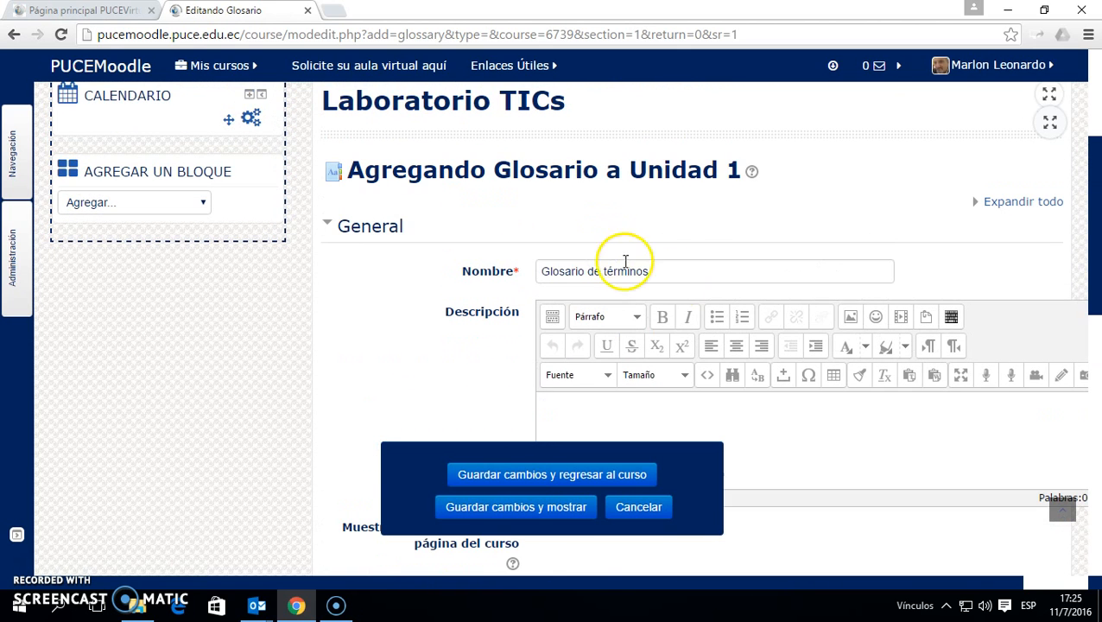
click(660, 272)
drag(660, 271, 542, 270)
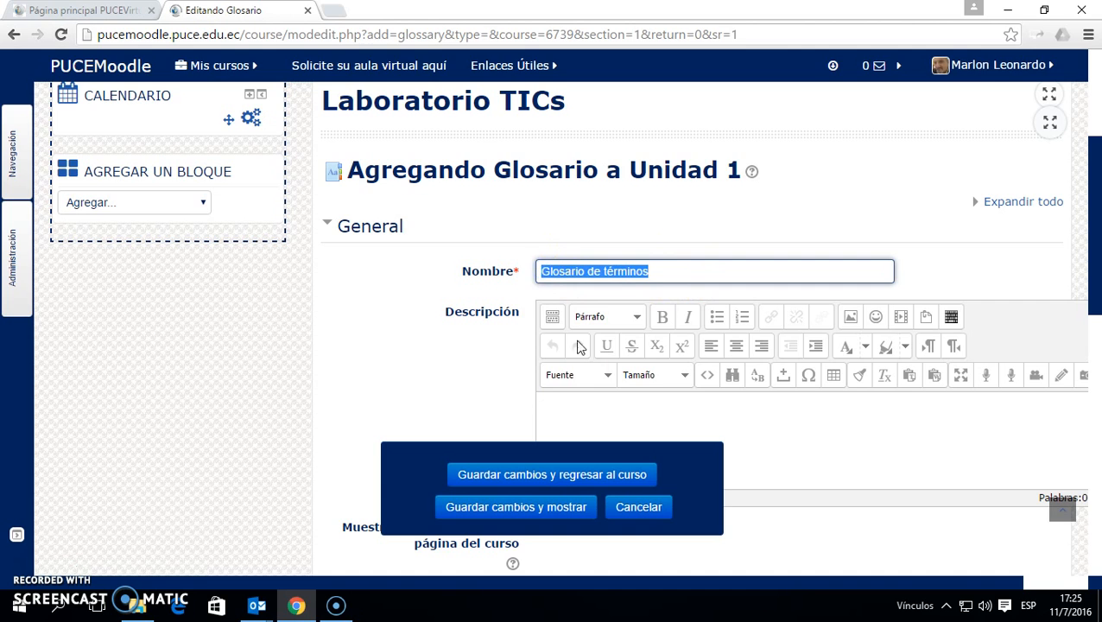
click(573, 401)
click(607, 269)
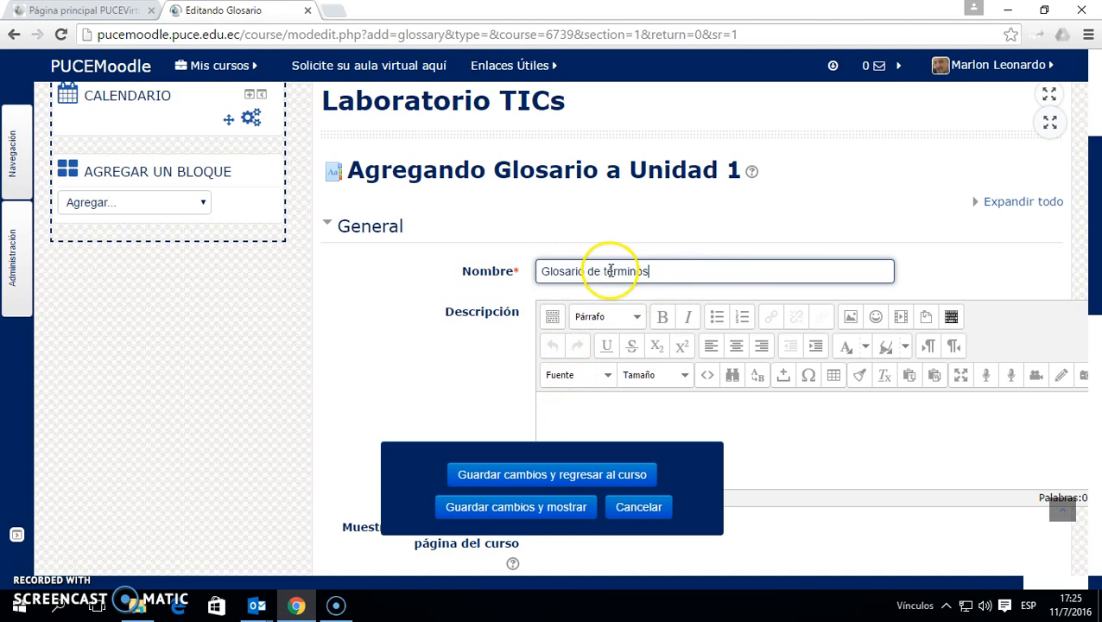
drag(540, 271, 647, 271)
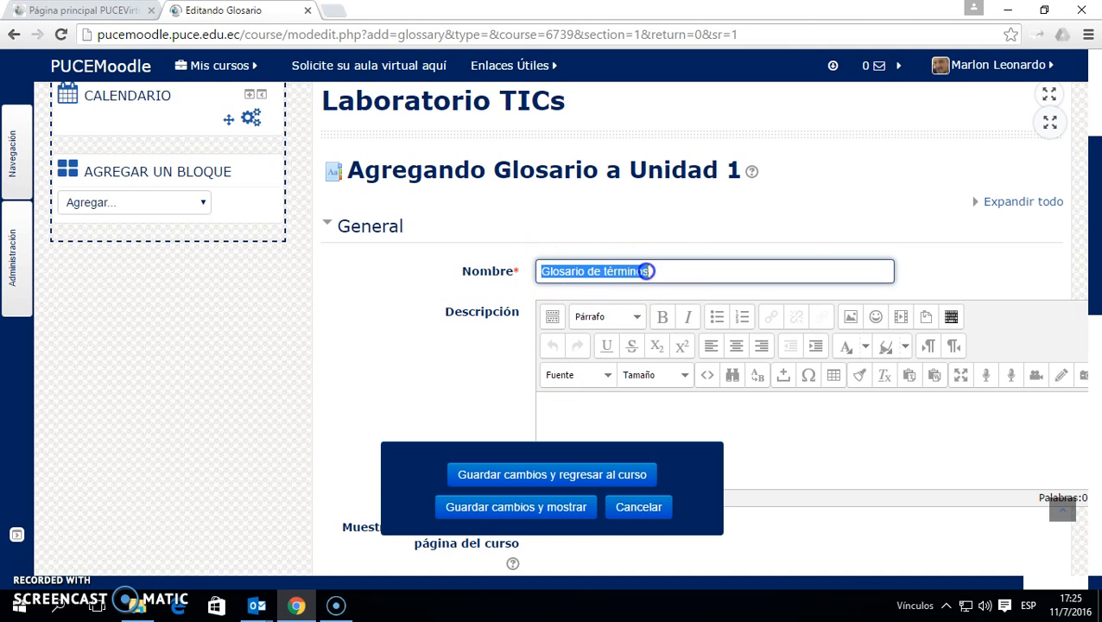
click(587, 412)
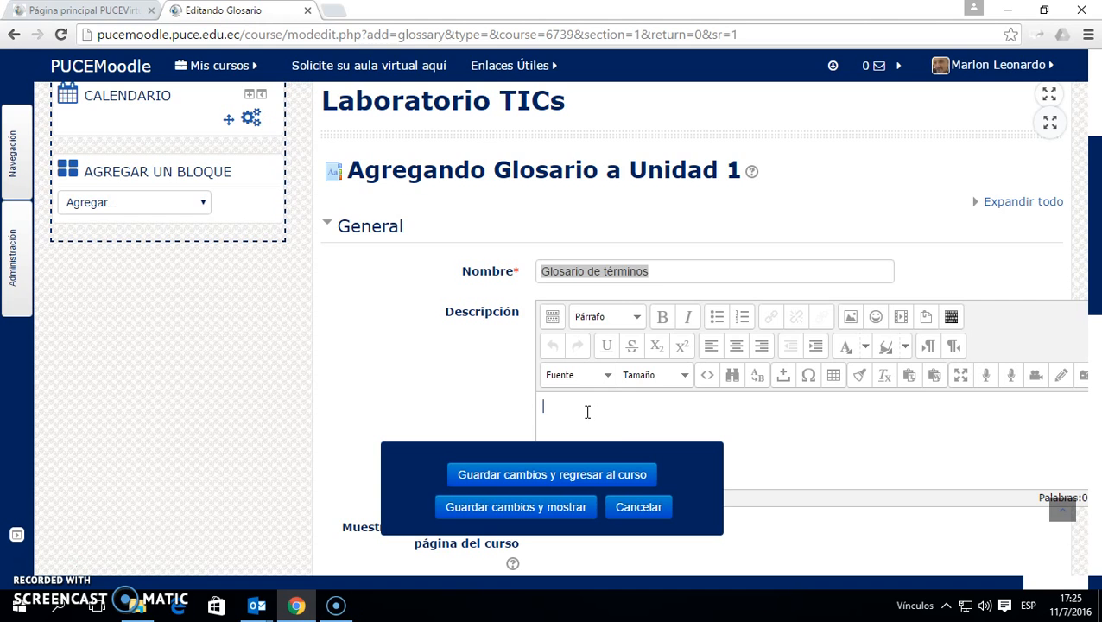
click(628, 272)
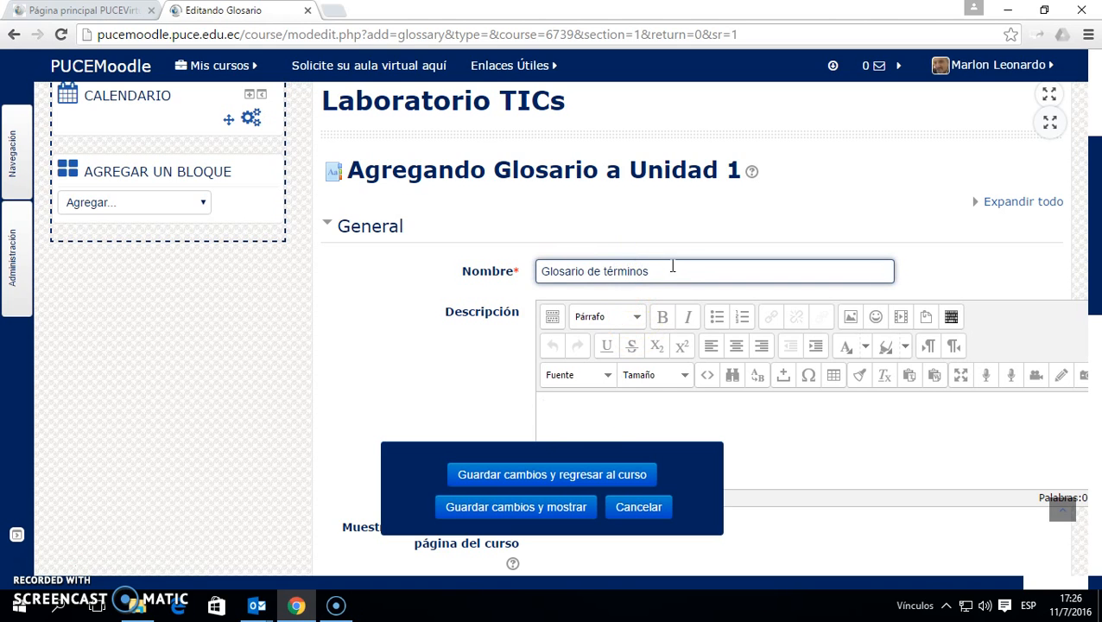
drag(664, 273, 541, 273)
click(604, 400)
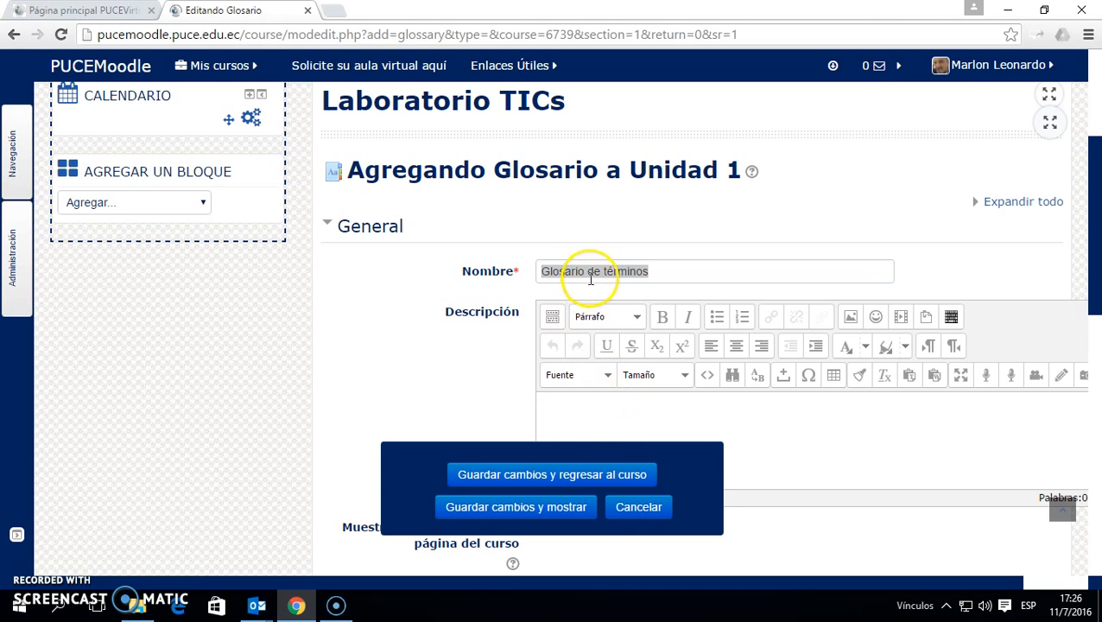
click(590, 273)
drag(540, 273, 634, 273)
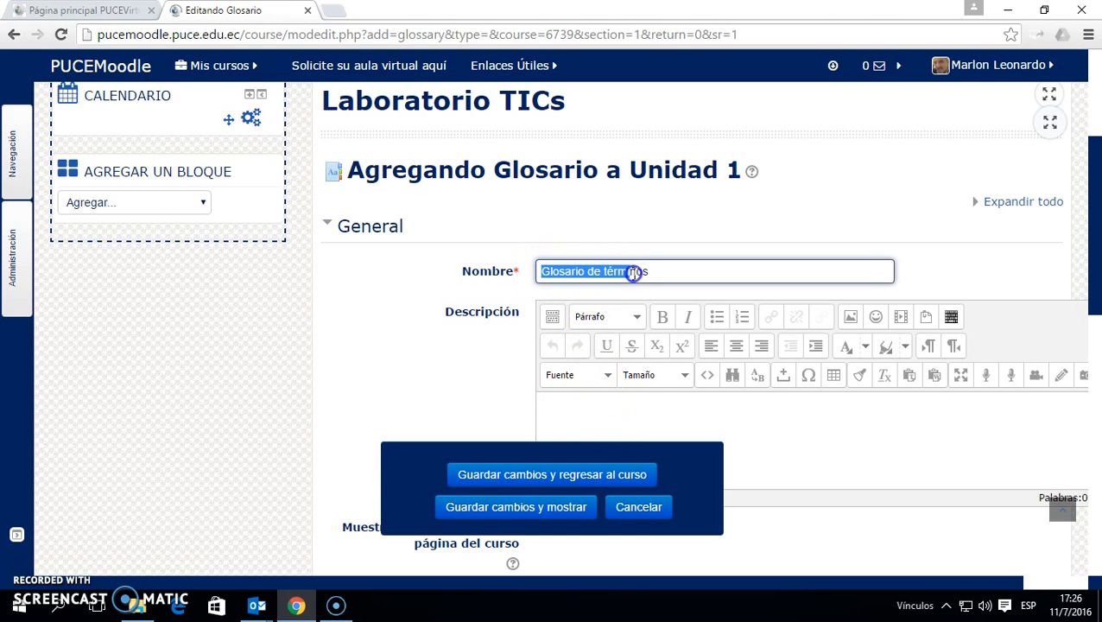
click(621, 406)
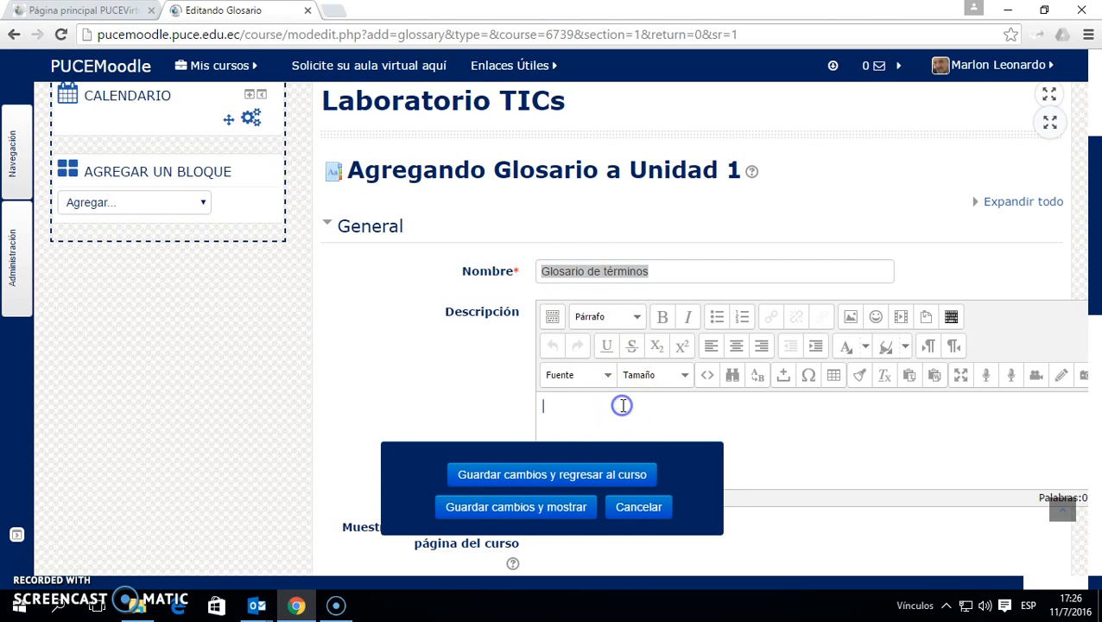
click(698, 264)
click(699, 264)
drag(542, 273, 659, 271)
click(585, 417)
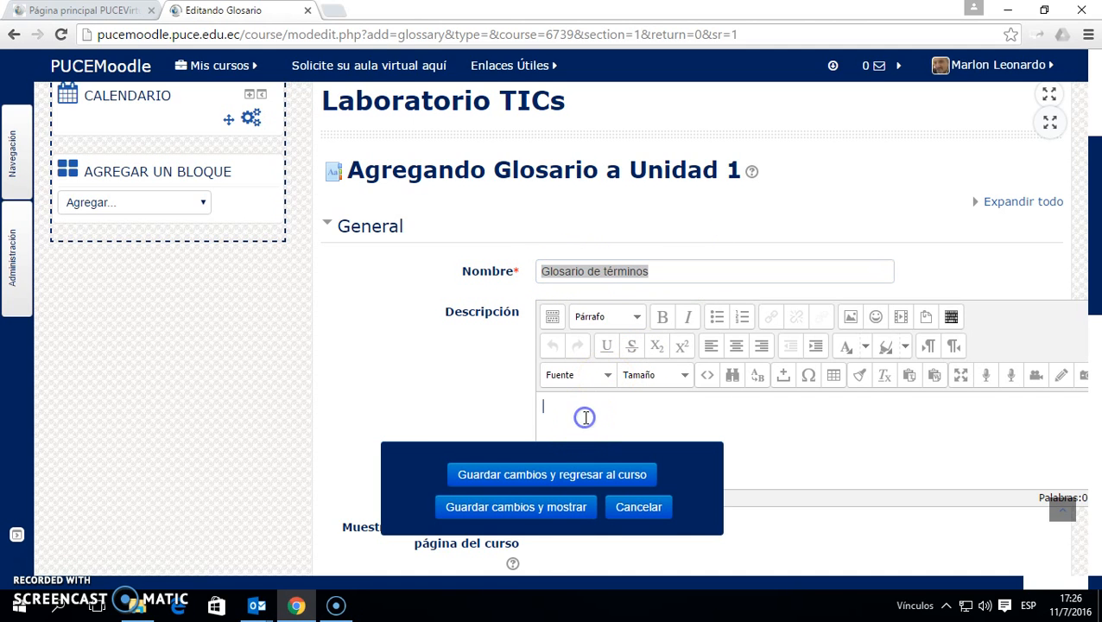
Check the Nombre and Descripción fields in the General section without entering a description.
scroll(603, 364, down, 2)
click(624, 274)
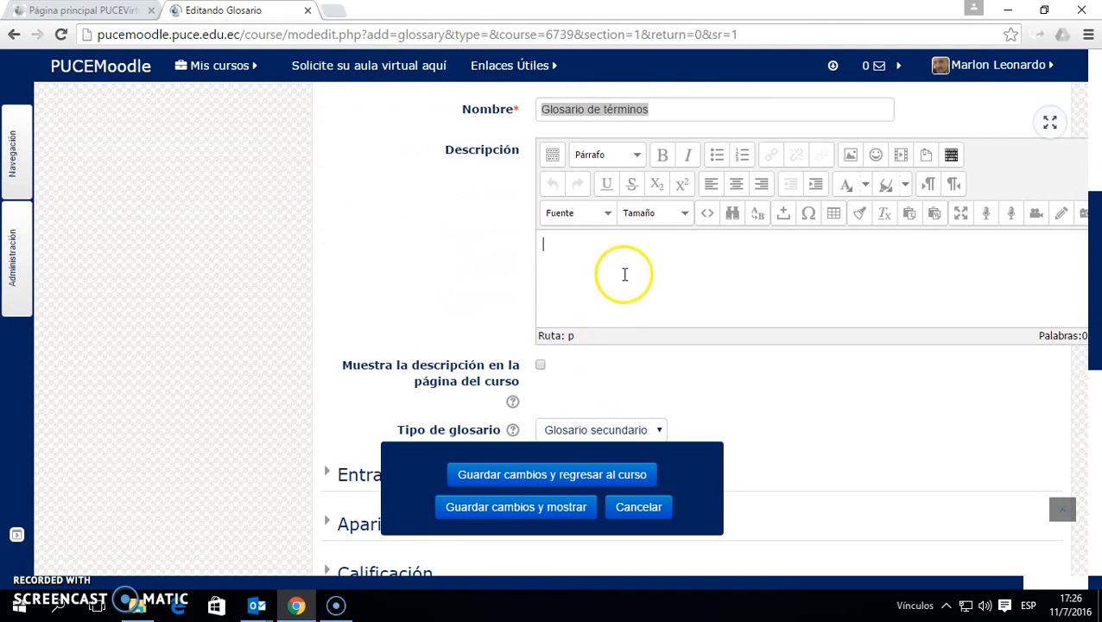
click(637, 258)
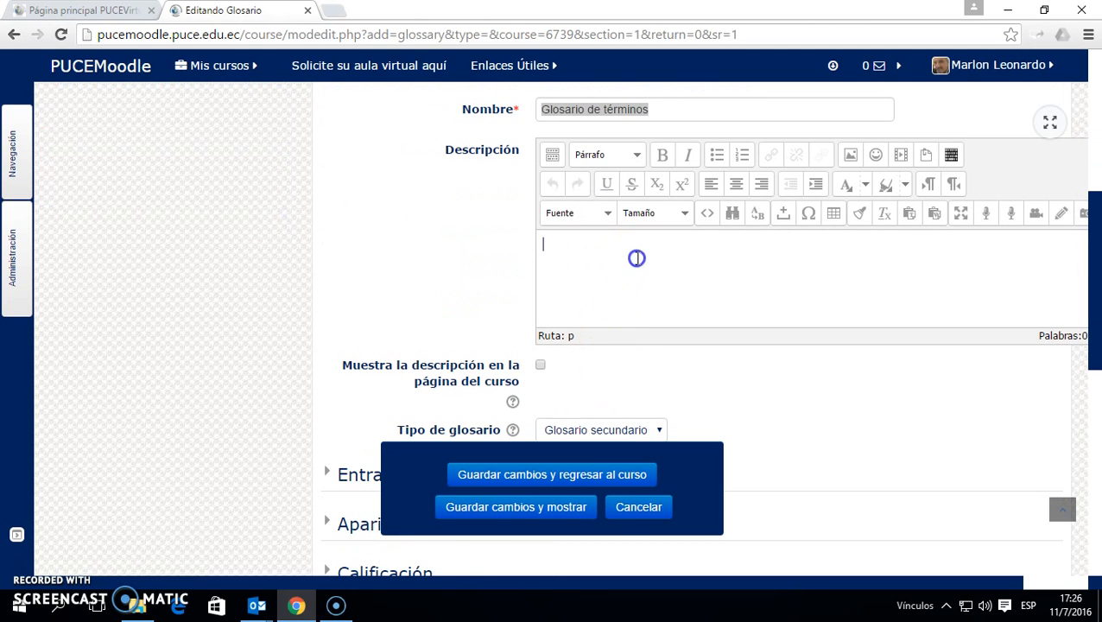
click(664, 111)
click(620, 256)
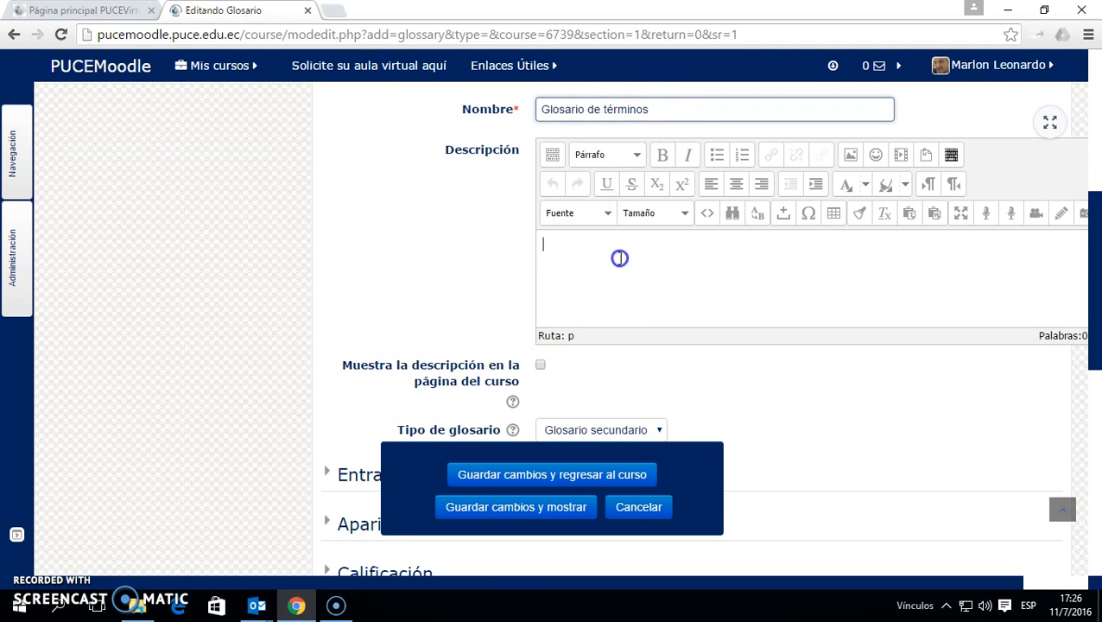
scroll(590, 255, up, 1)
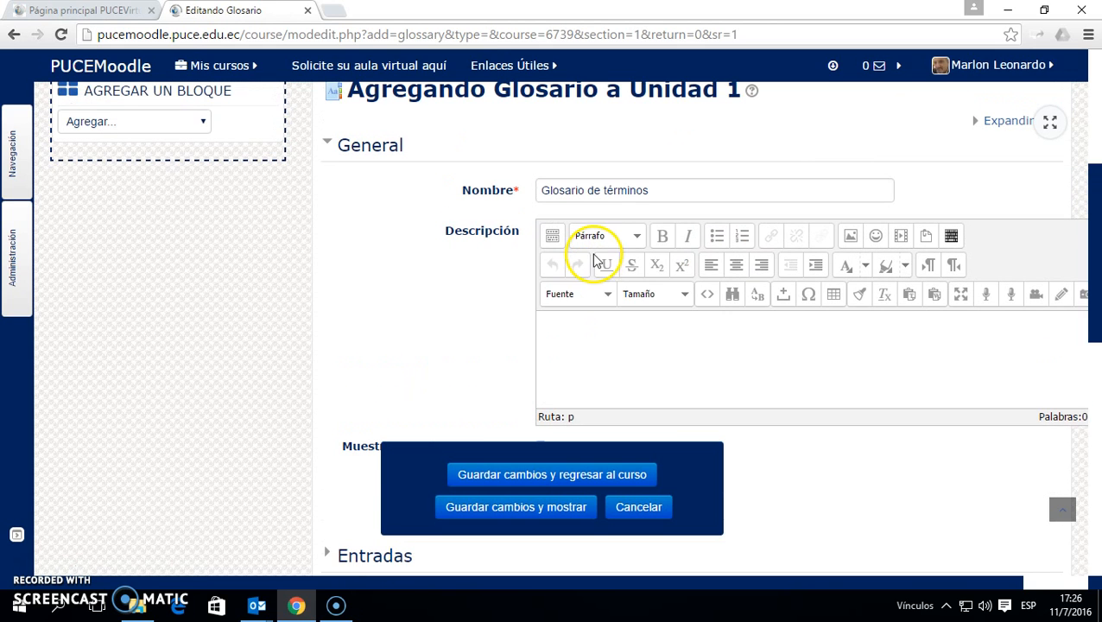
Choose Glosario secundario as the Tipo de glosario and collapse the General section.
scroll(542, 263, down, 3)
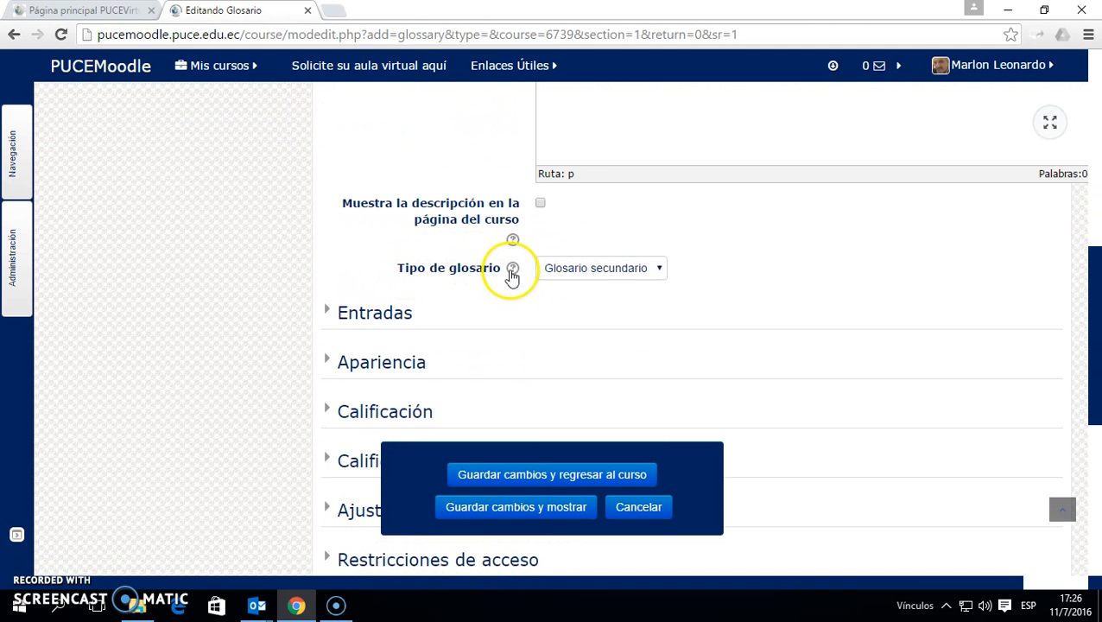
click(661, 269)
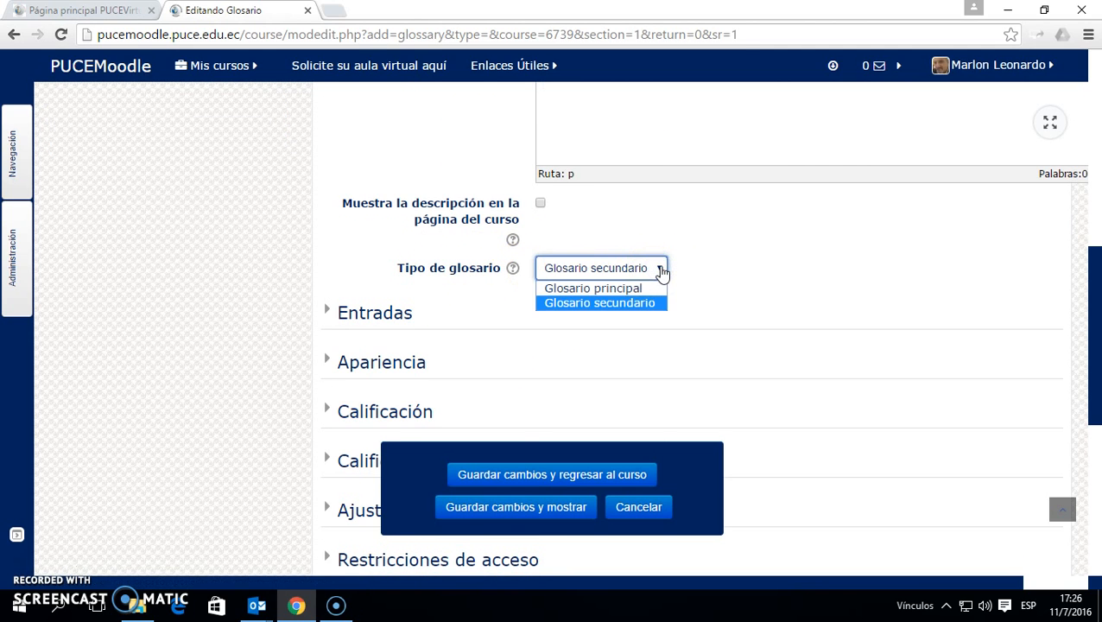
click(614, 304)
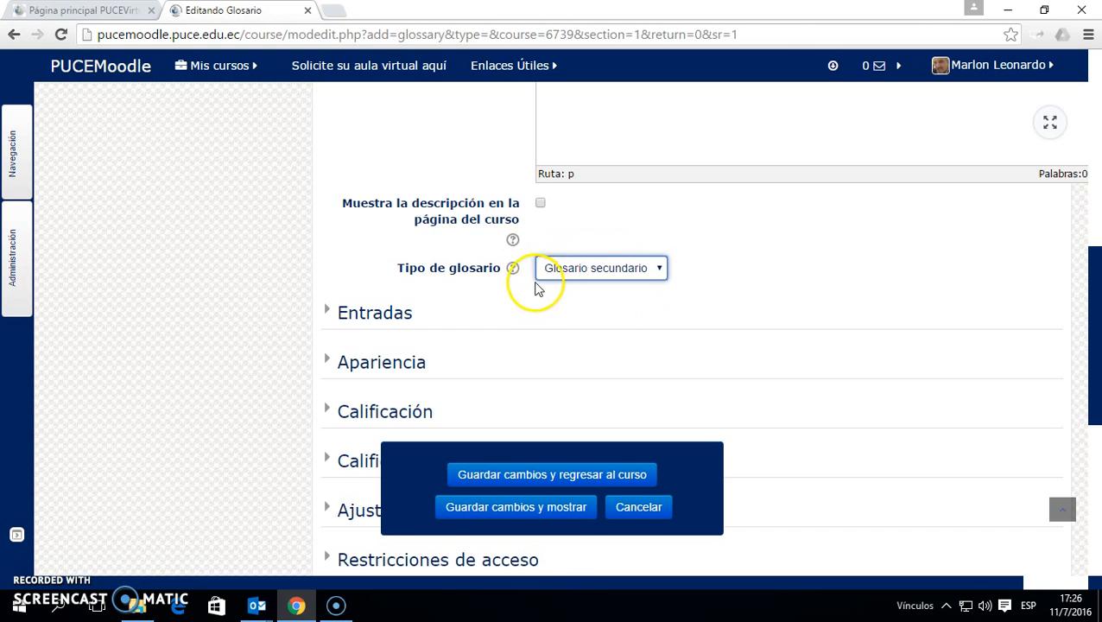
scroll(536, 289, up, 4)
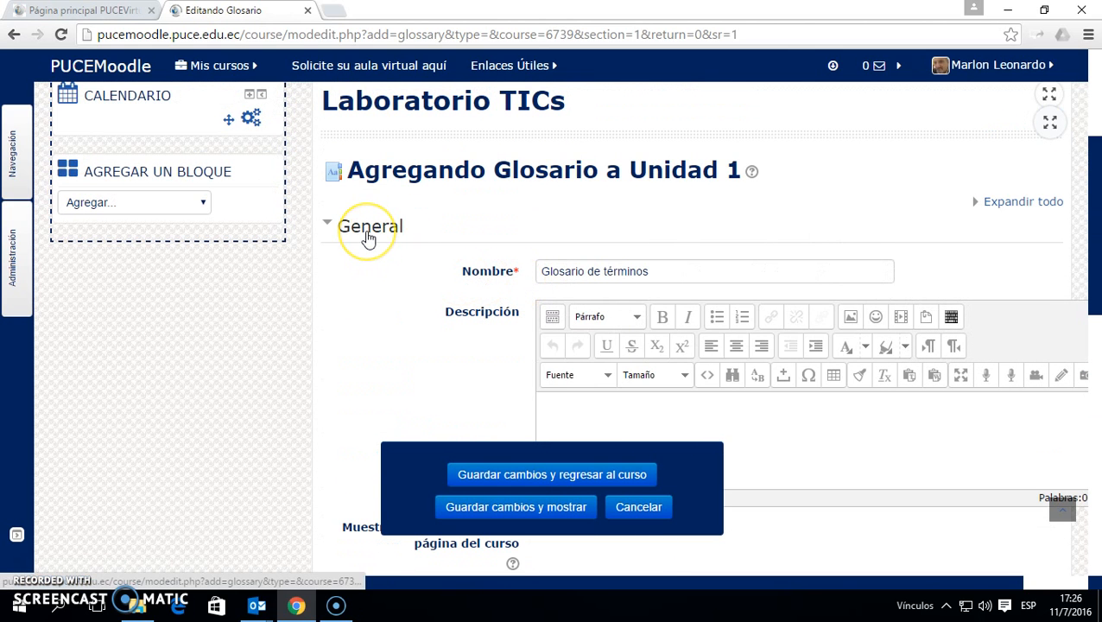
click(369, 236)
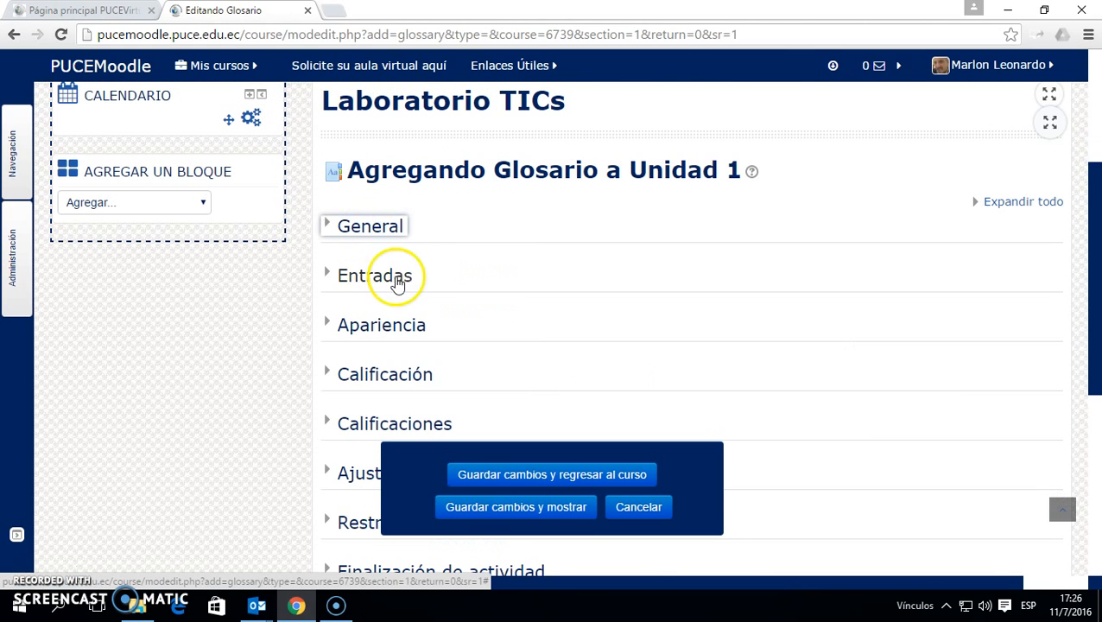
Expand the Entradas section and read the help for Estado de aprobación por defecto, closing it when done.
scroll(513, 277, down, 1)
scroll(518, 281, down, 2)
scroll(531, 285, up, 1)
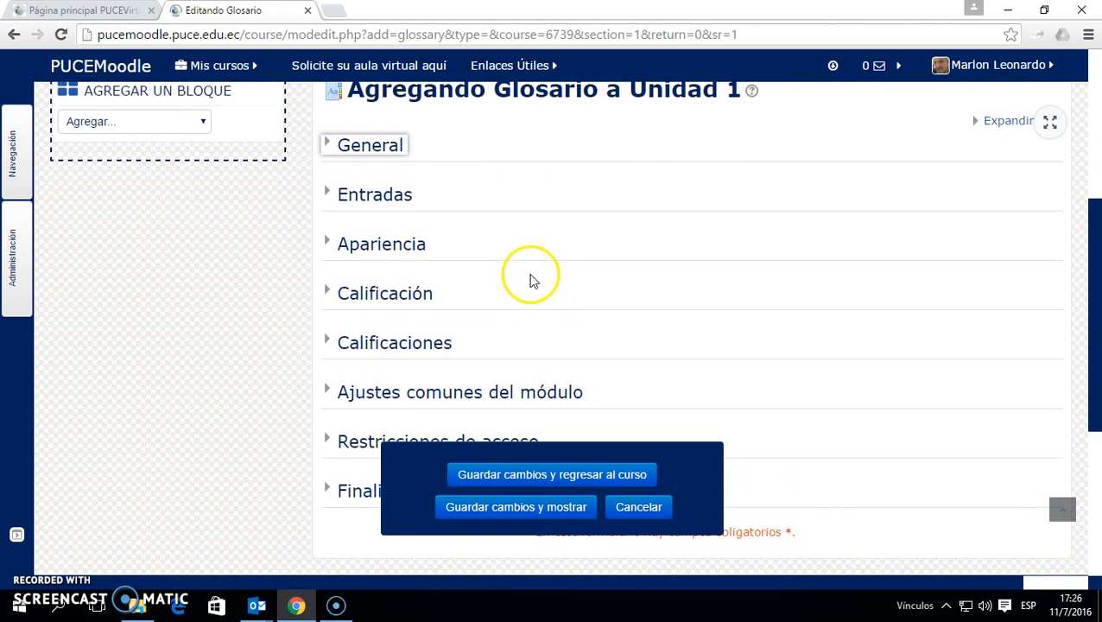
click(392, 196)
scroll(631, 247, down, 1)
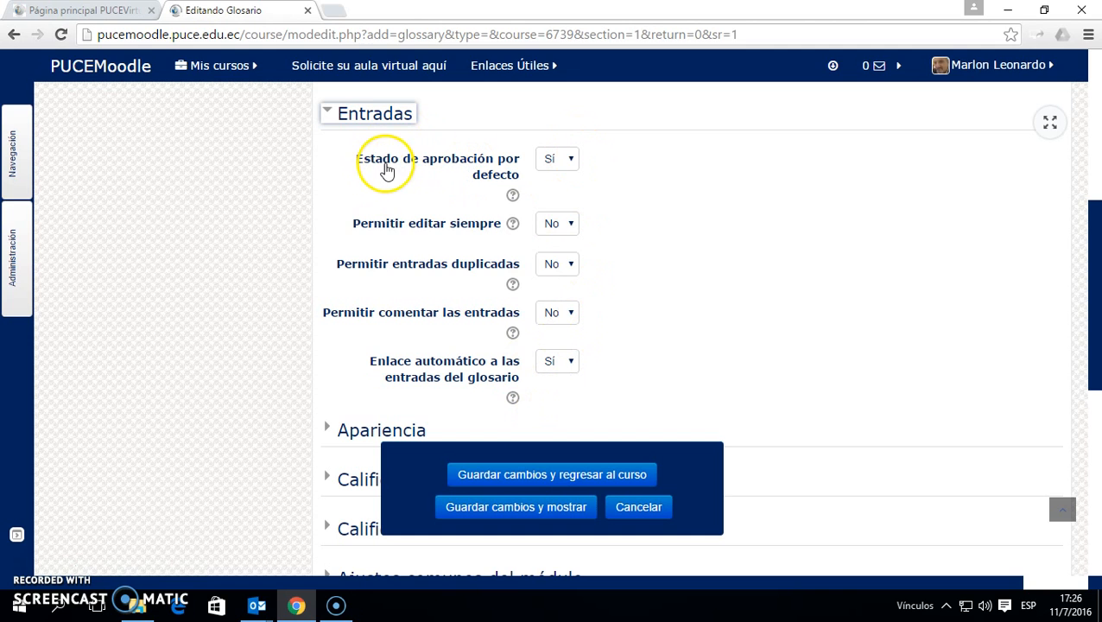
click(513, 196)
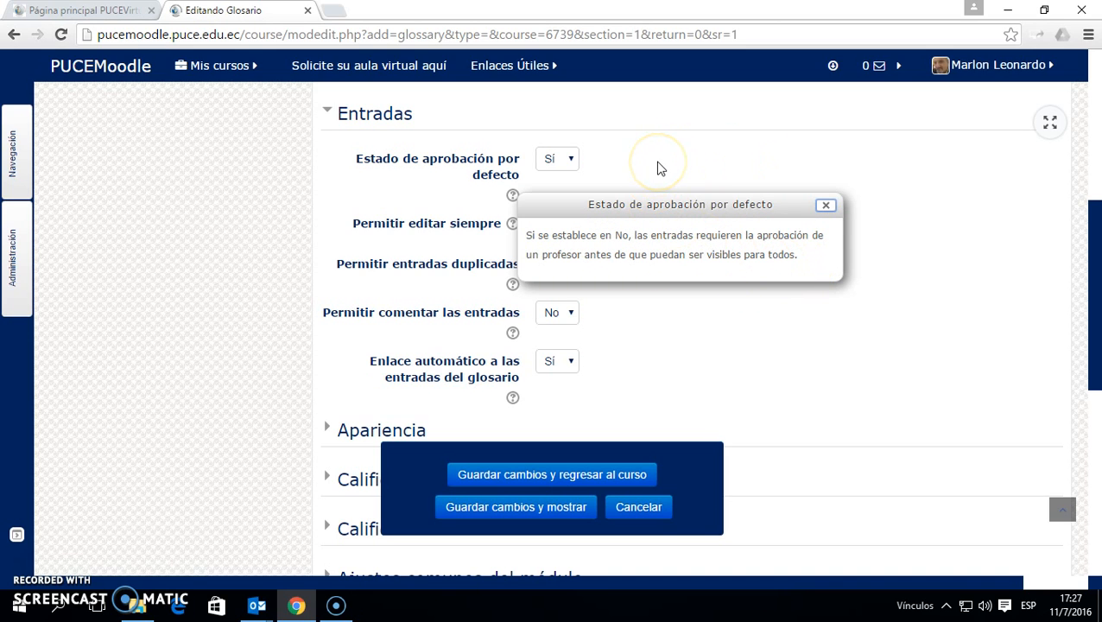
click(826, 205)
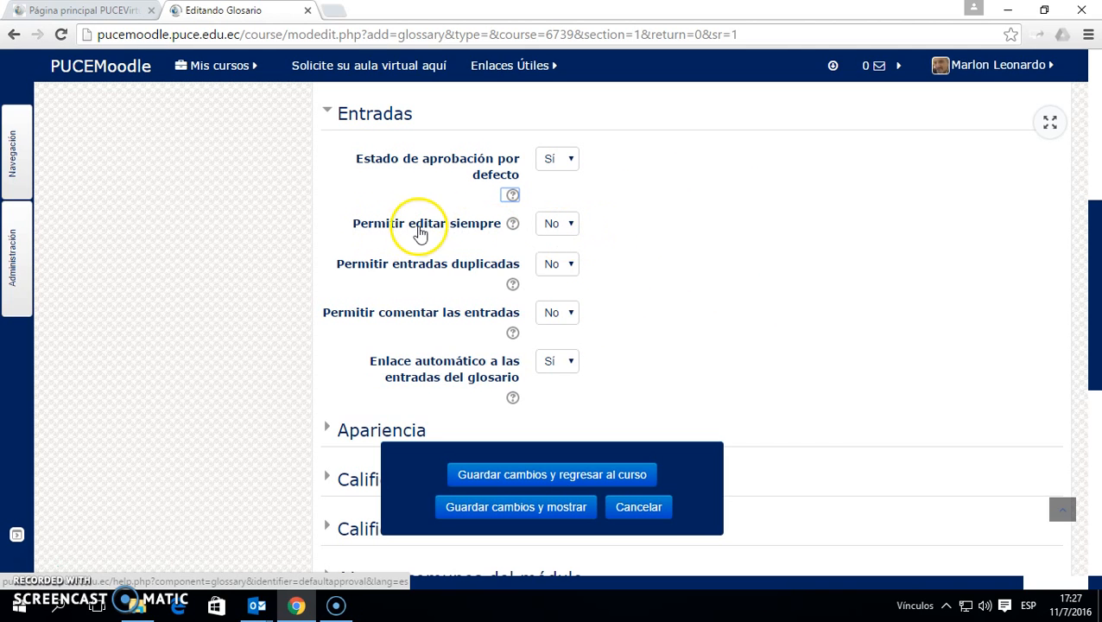
Check the Permitir editar siempre options and read the setting's help.
click(569, 227)
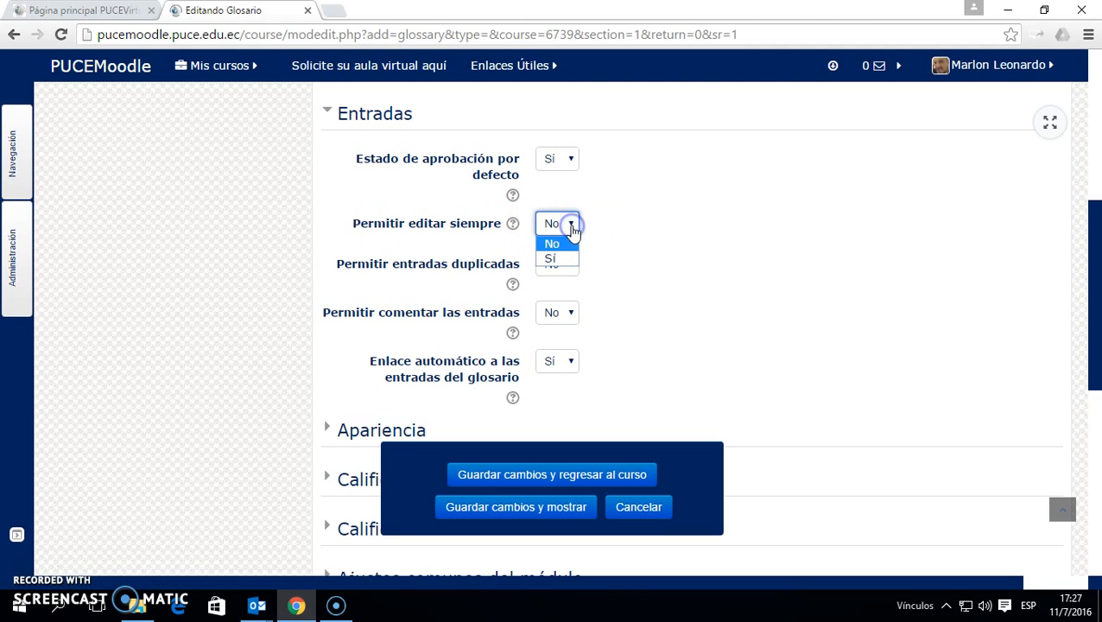
click(571, 223)
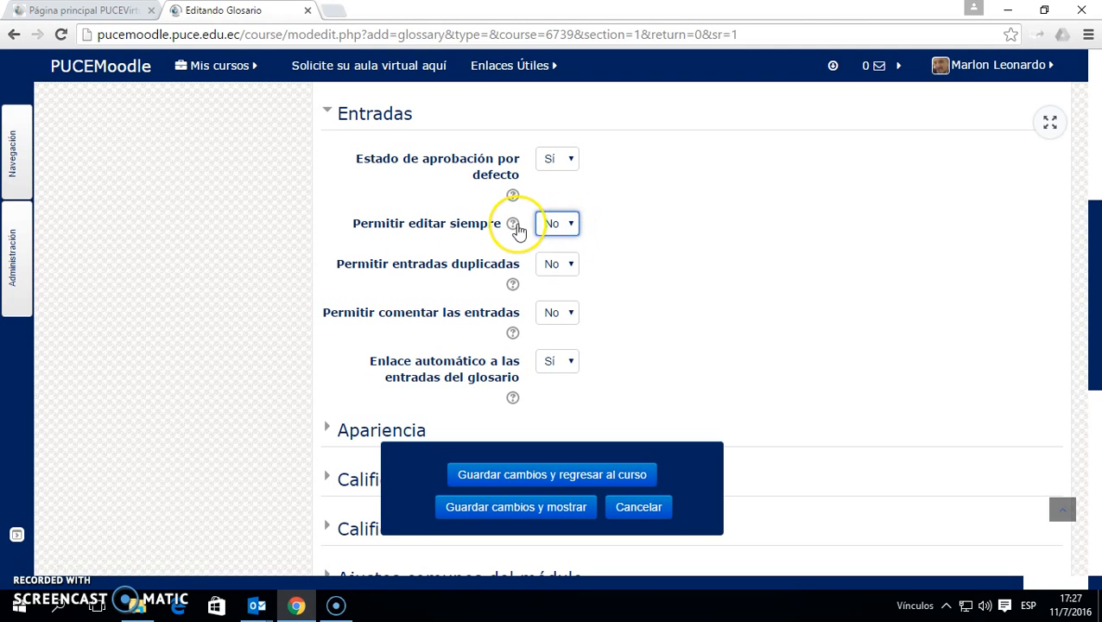
click(514, 225)
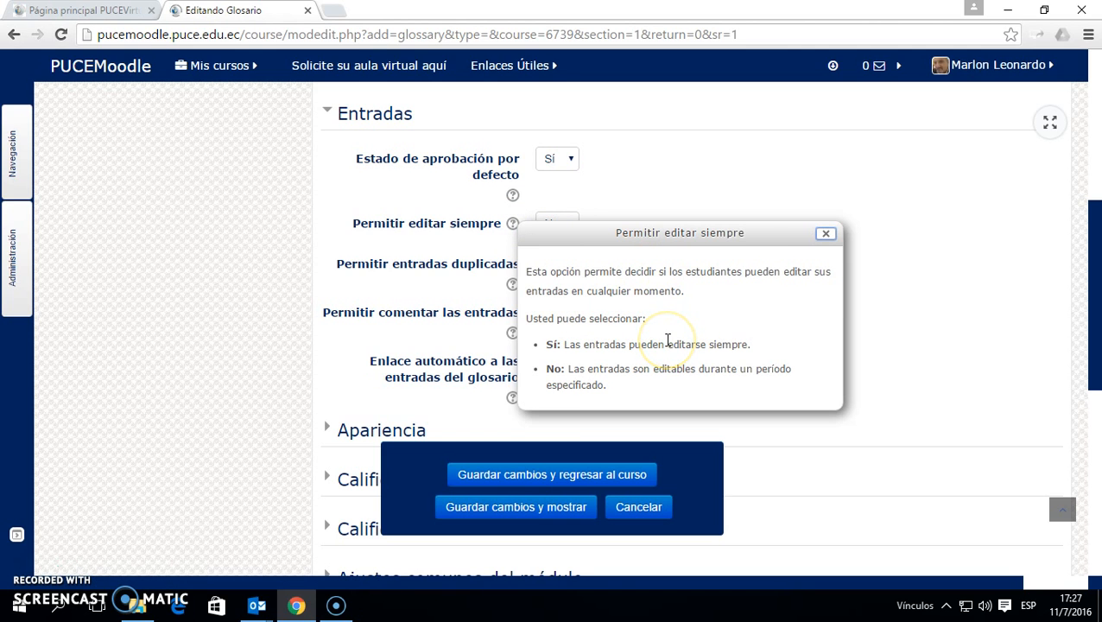
click(826, 233)
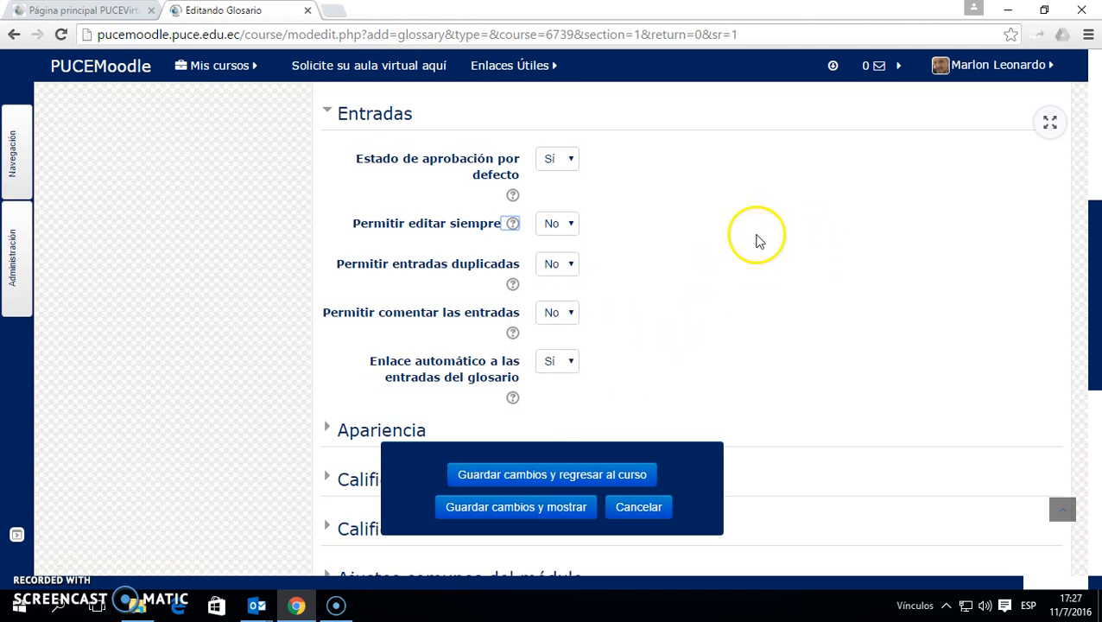
Review the duplicate-entry, comment and automatic-link settings under Entradas and collapse the section.
scroll(441, 288, down, 1)
scroll(450, 282, up, 1)
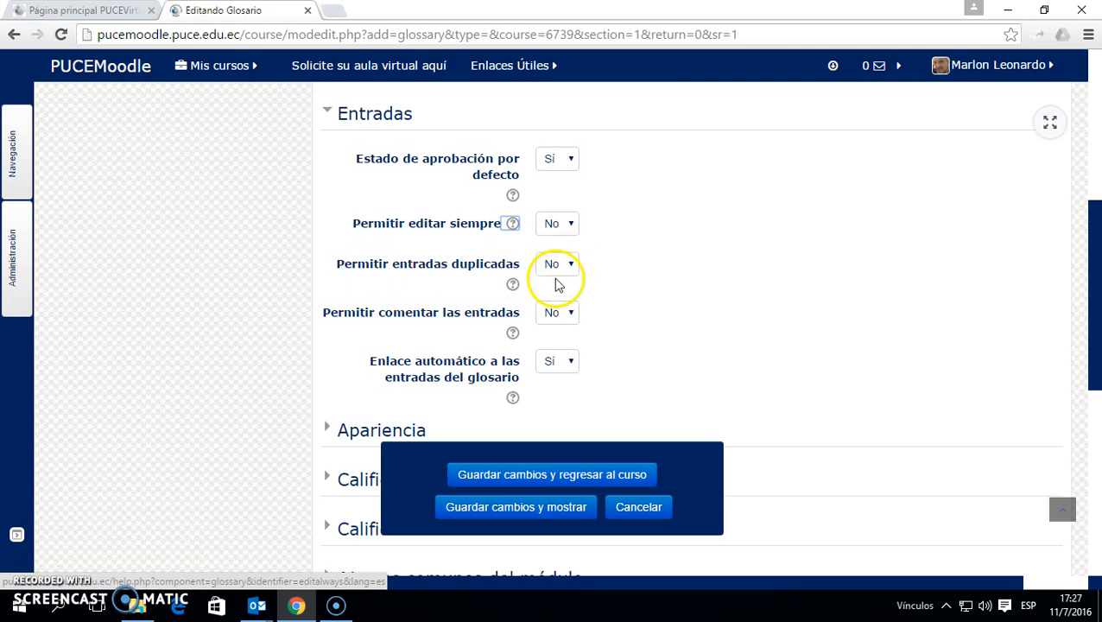
scroll(647, 284, down, 1)
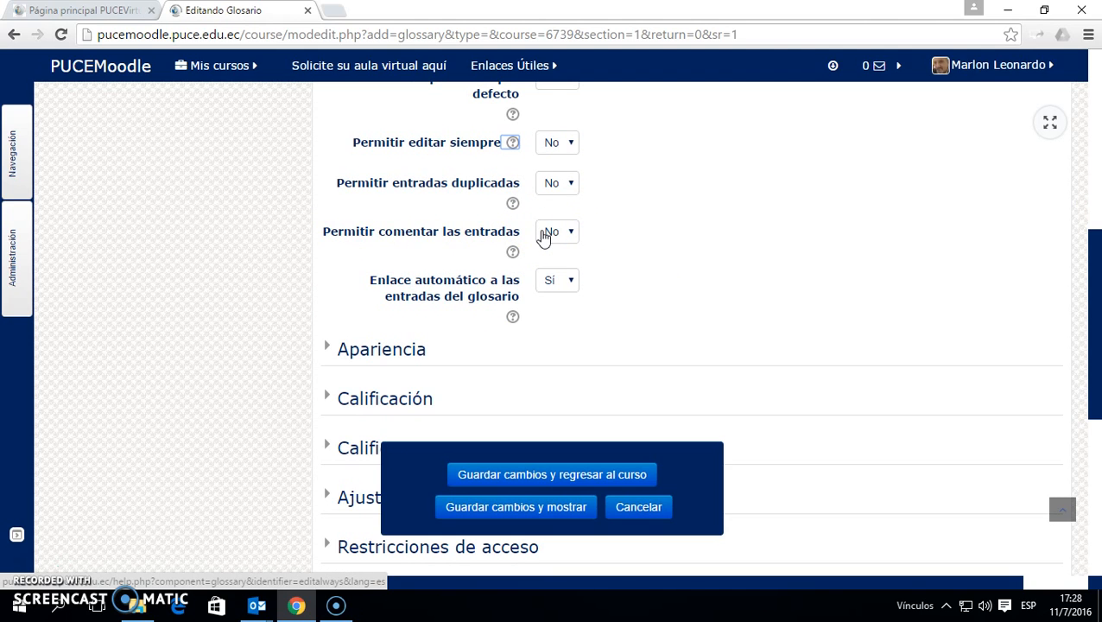
click(571, 233)
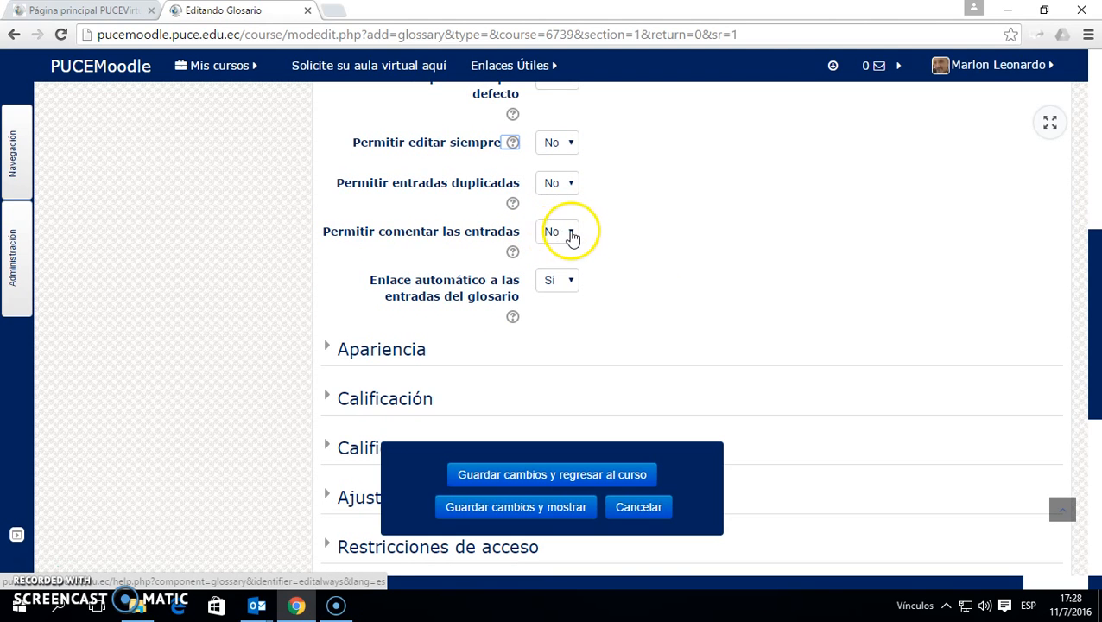
click(572, 233)
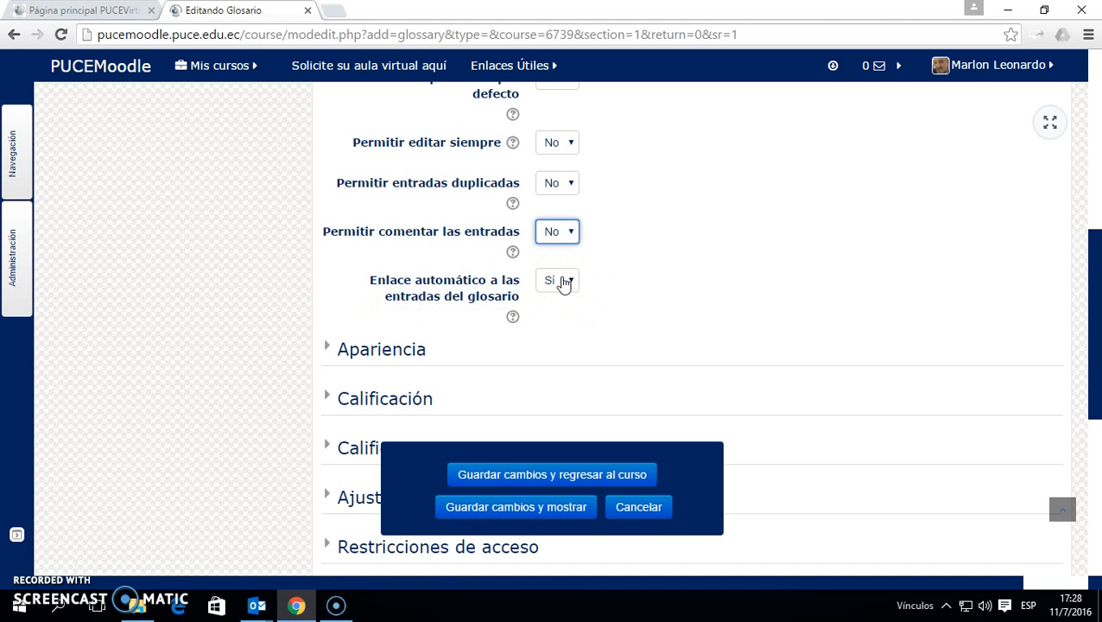
click(624, 277)
scroll(574, 297, down, 1)
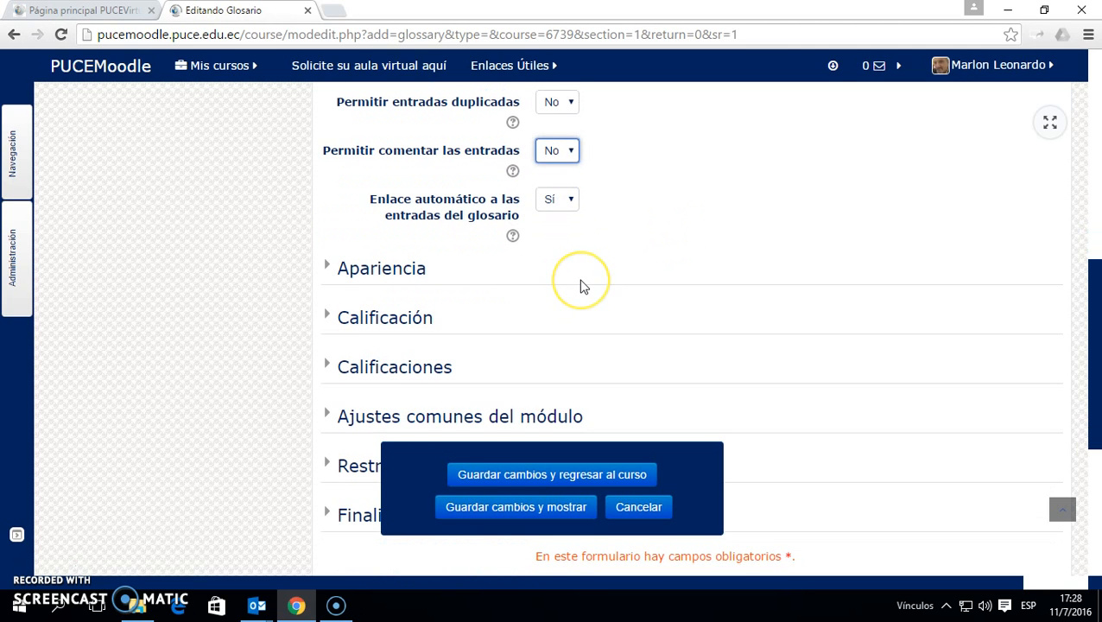
scroll(580, 286, up, 2)
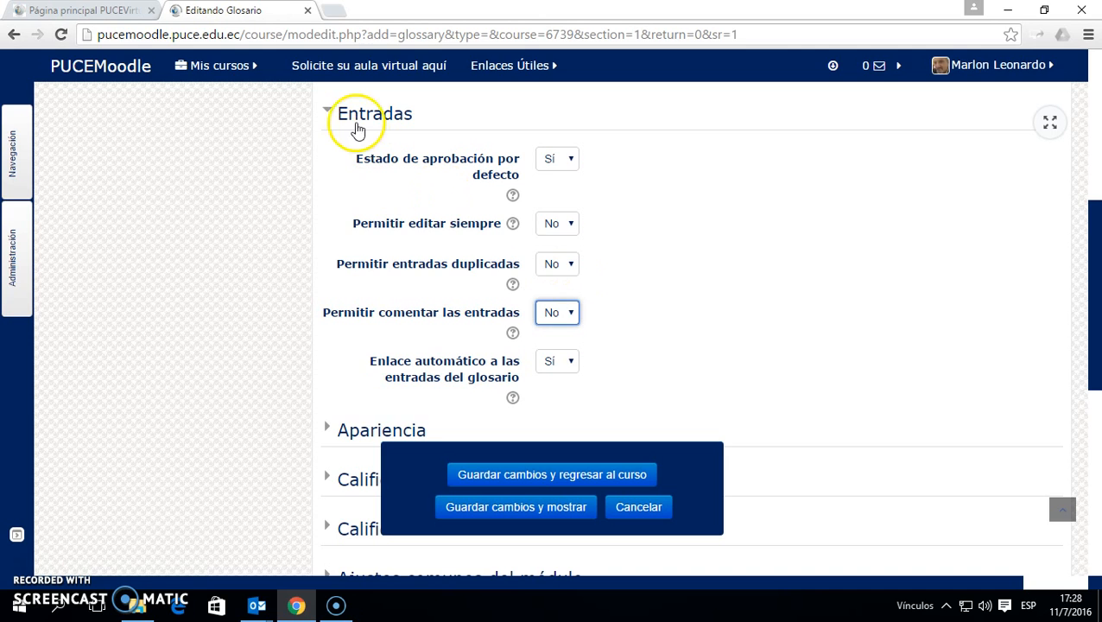
click(375, 113)
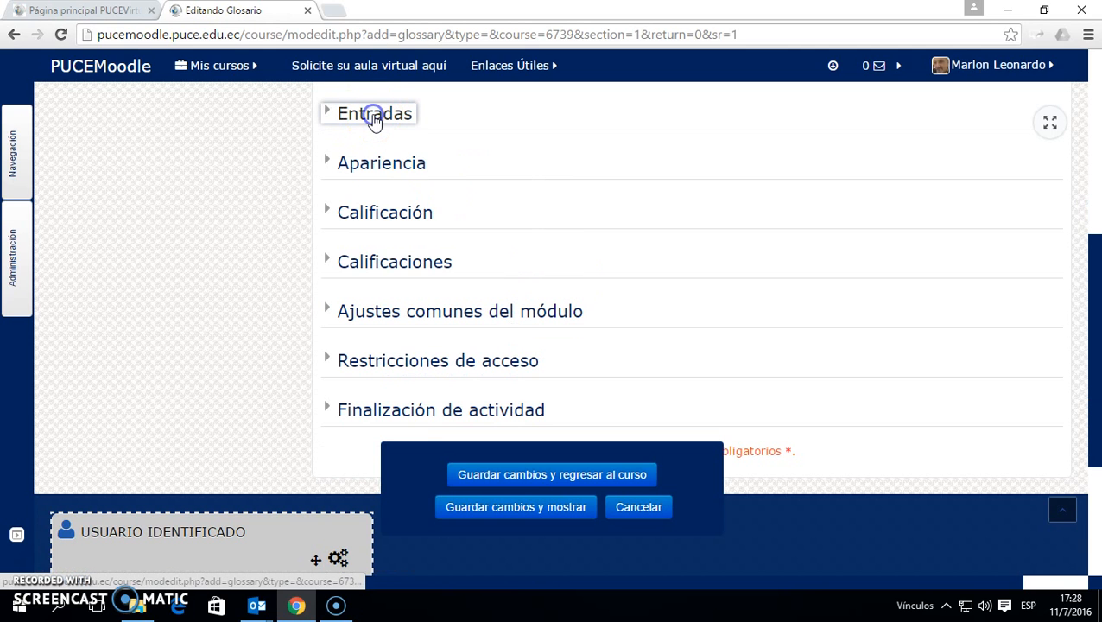
Expand the Apariencia section and review the Formato de visualización de entradas options without picking another format.
click(402, 167)
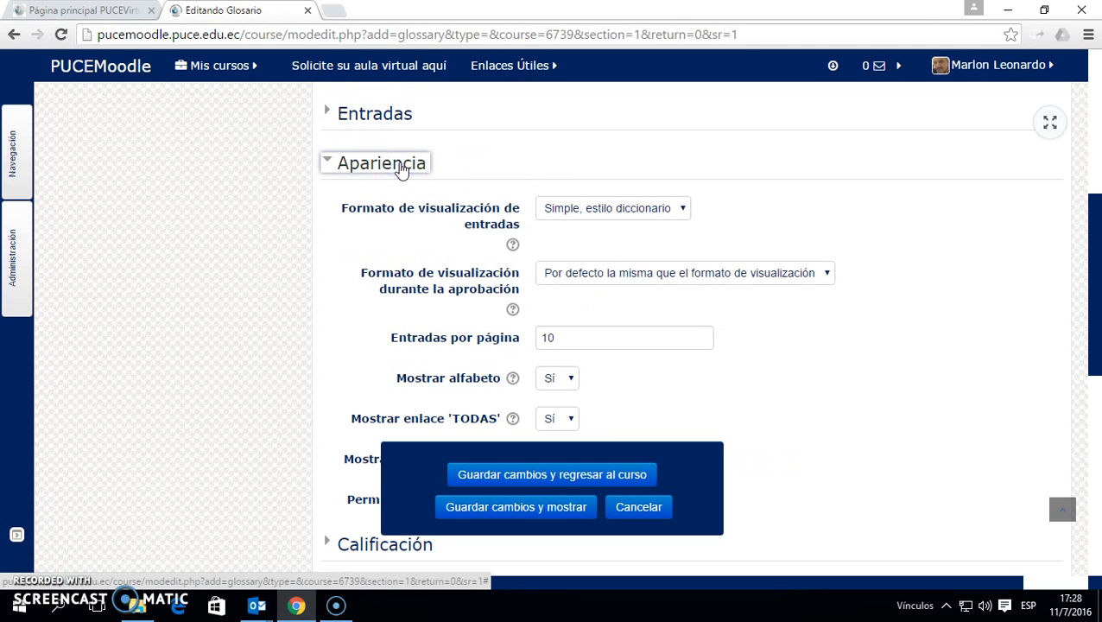
scroll(510, 159, down, 1)
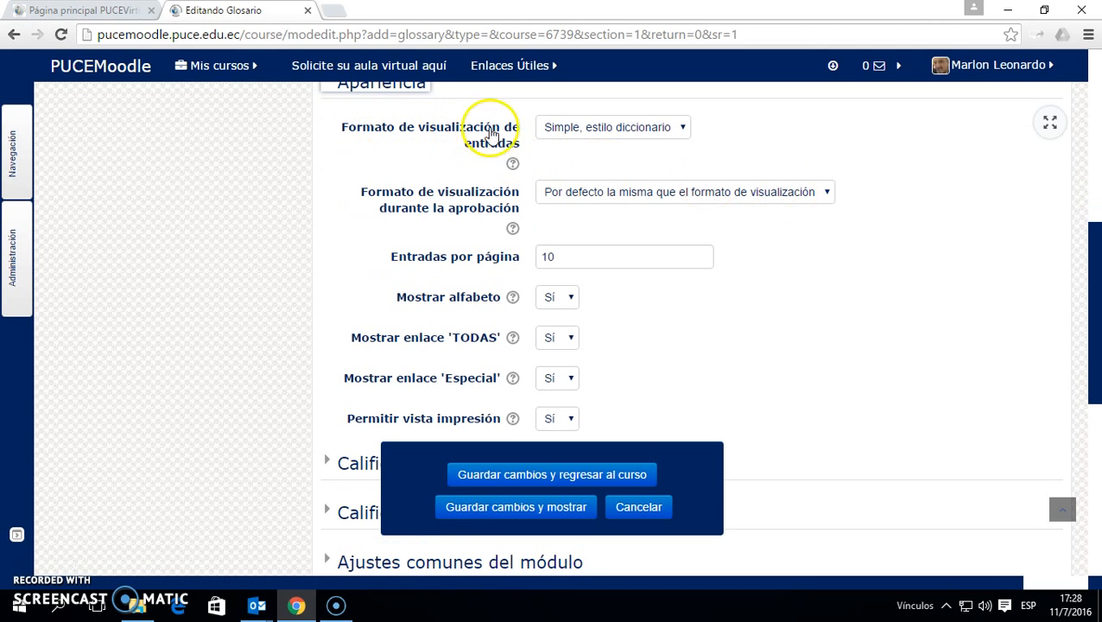
click(686, 129)
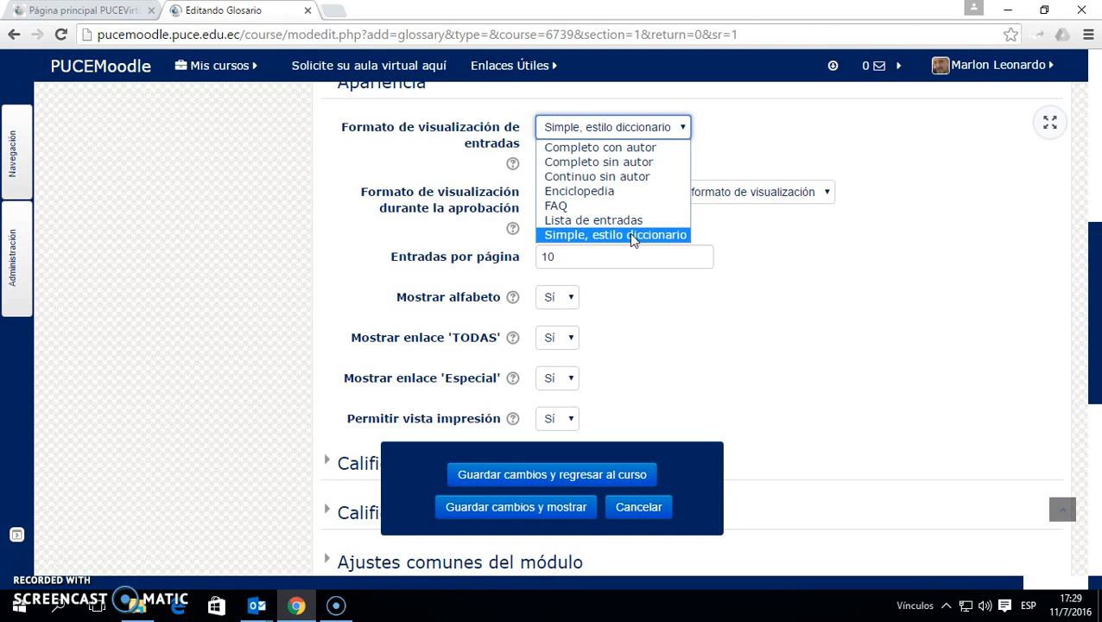
click(529, 236)
click(576, 233)
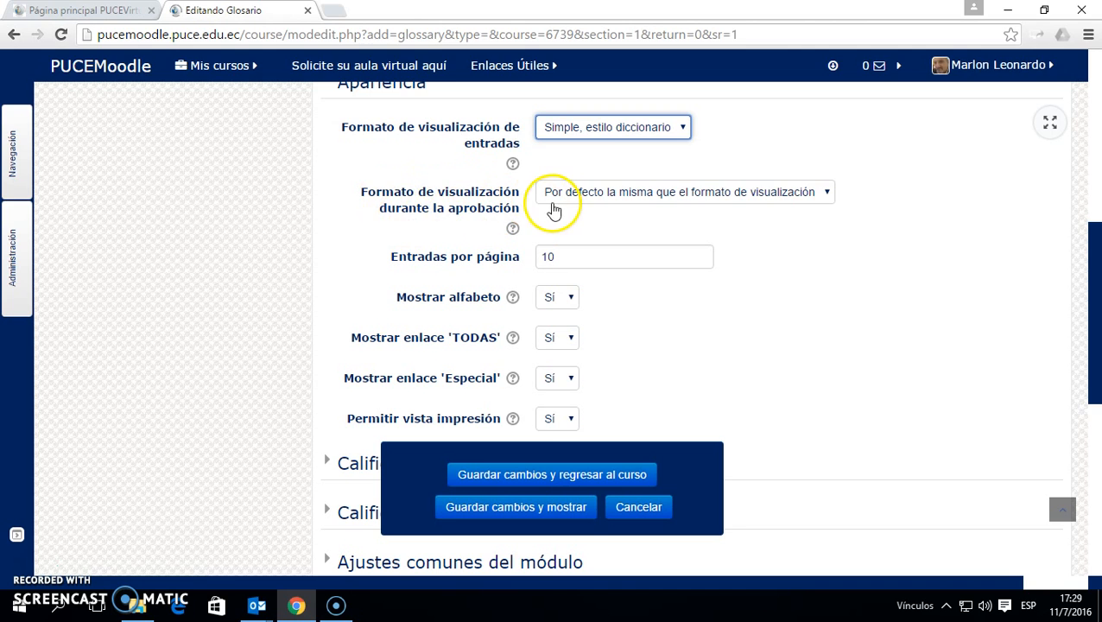
Review the approval display format options, Entradas por página, and the remaining display settings under Apariencia.
click(827, 194)
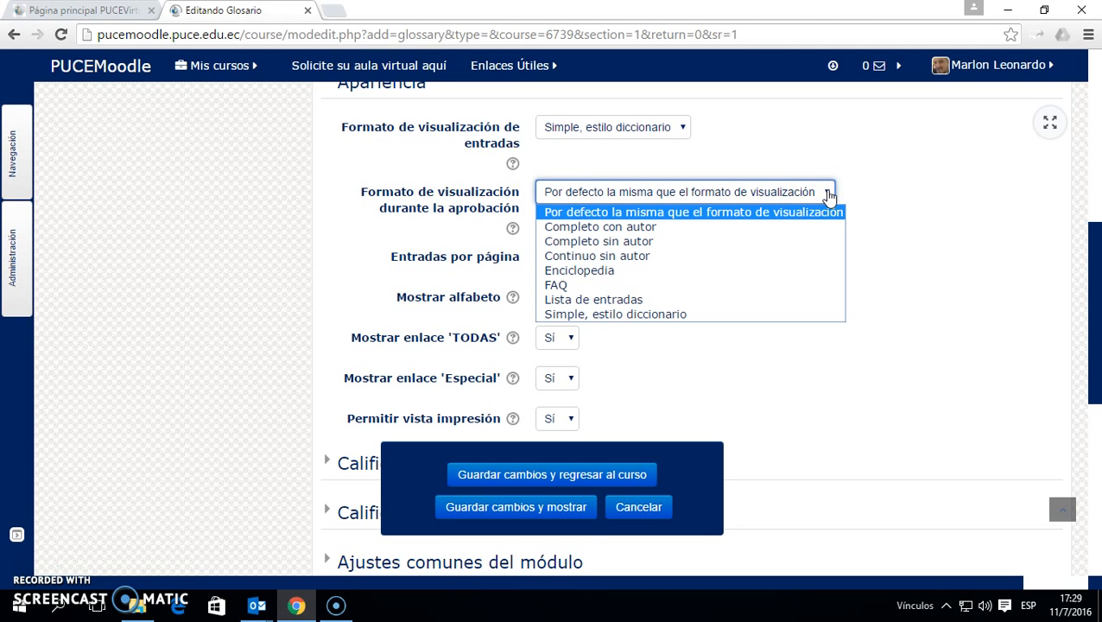
click(828, 194)
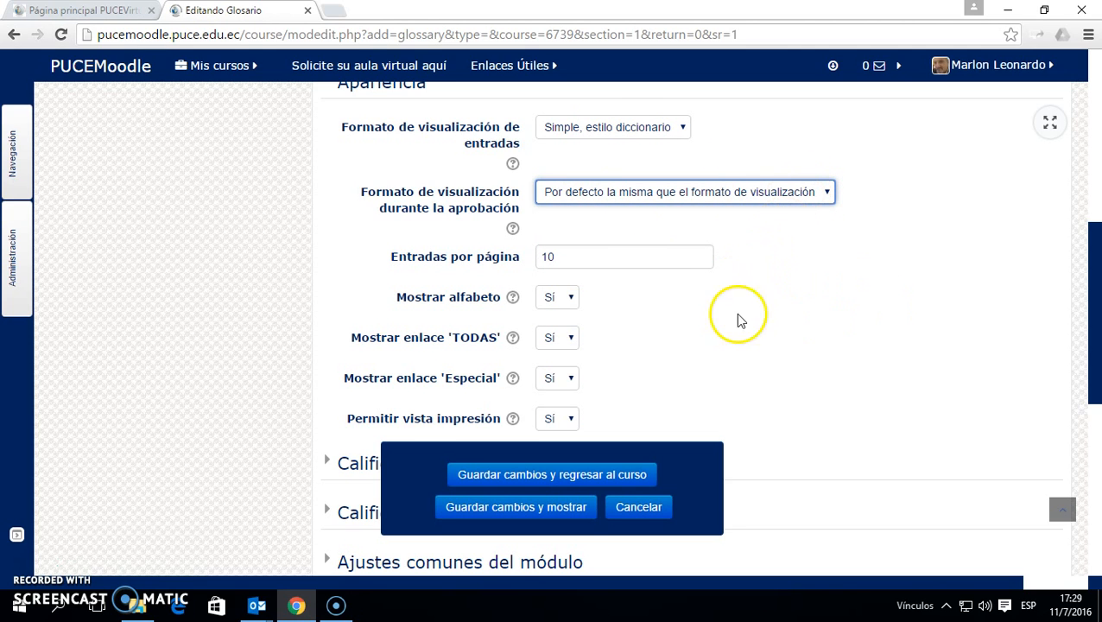
scroll(605, 242, down, 1)
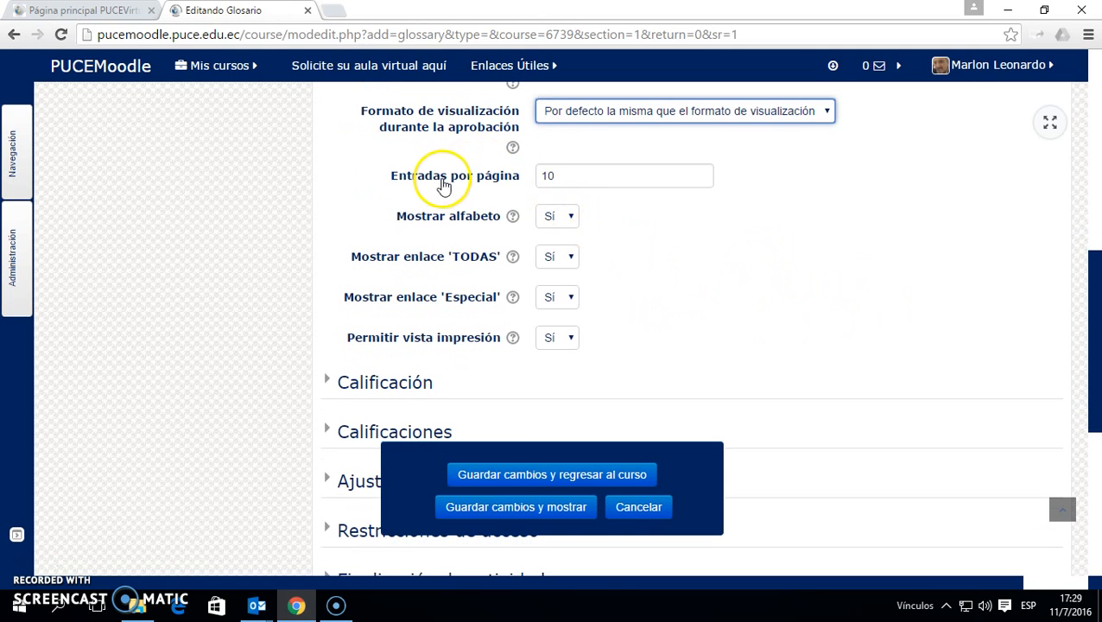
click(562, 174)
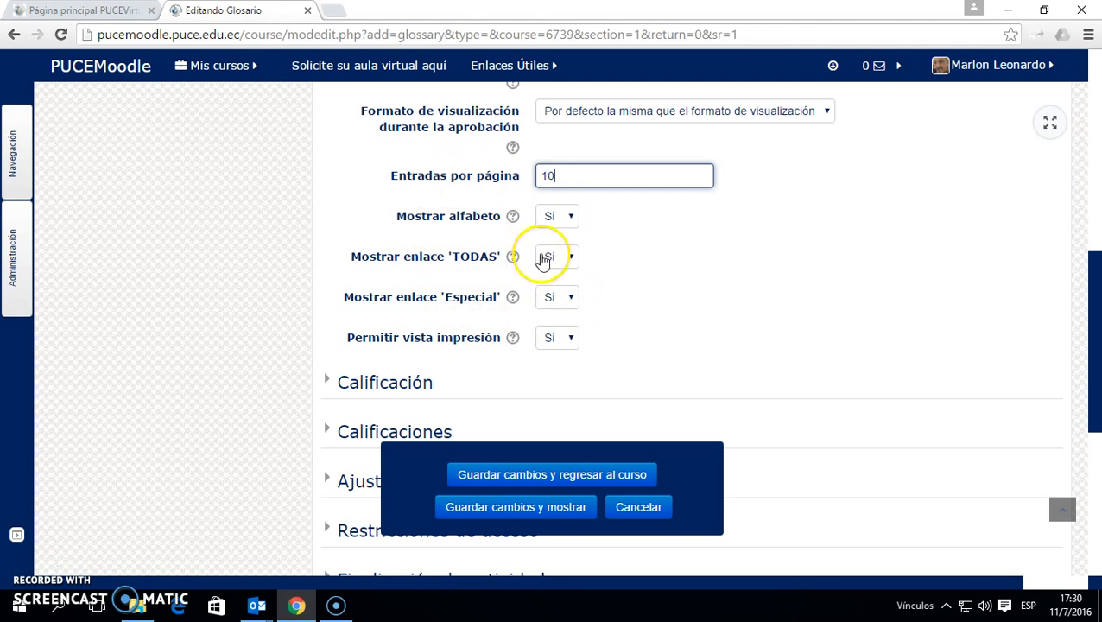
scroll(607, 320, up, 1)
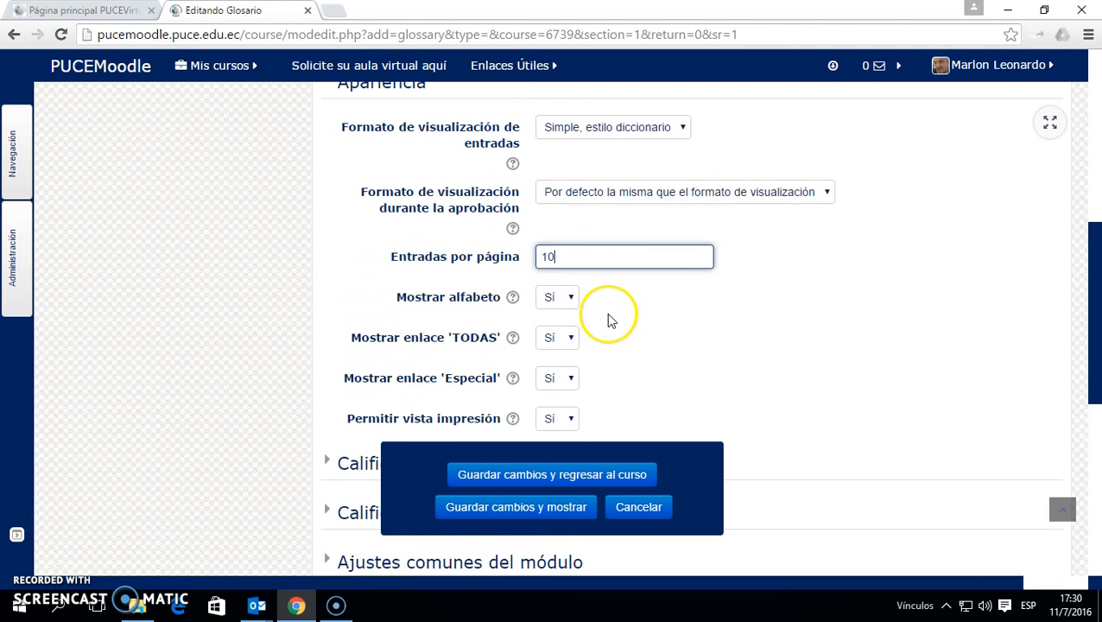
scroll(607, 314, down, 1)
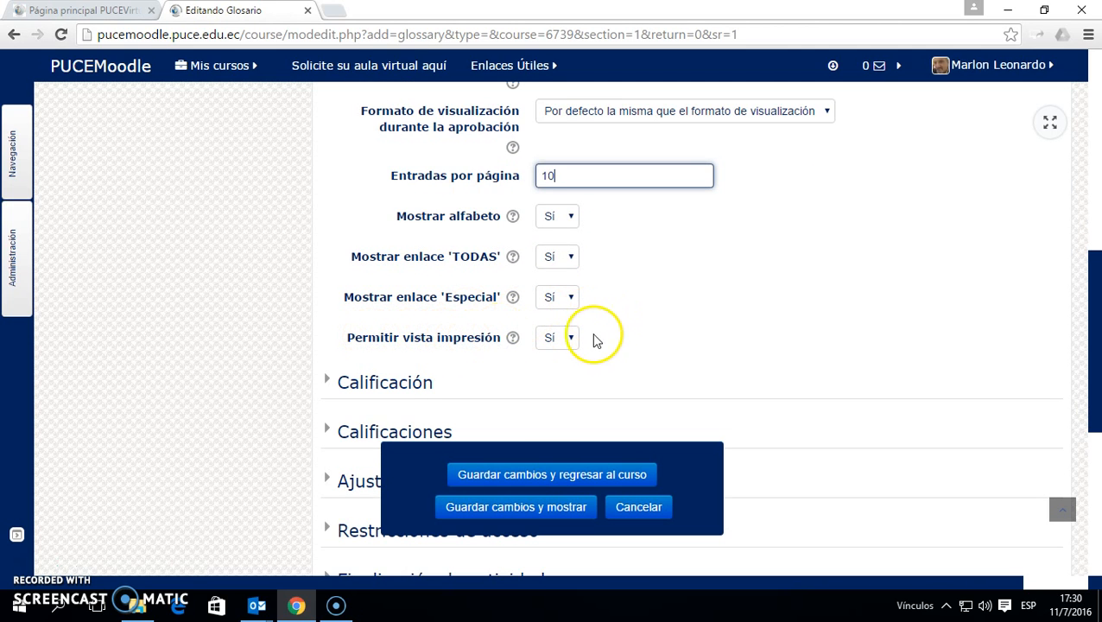
scroll(605, 342, down, 1)
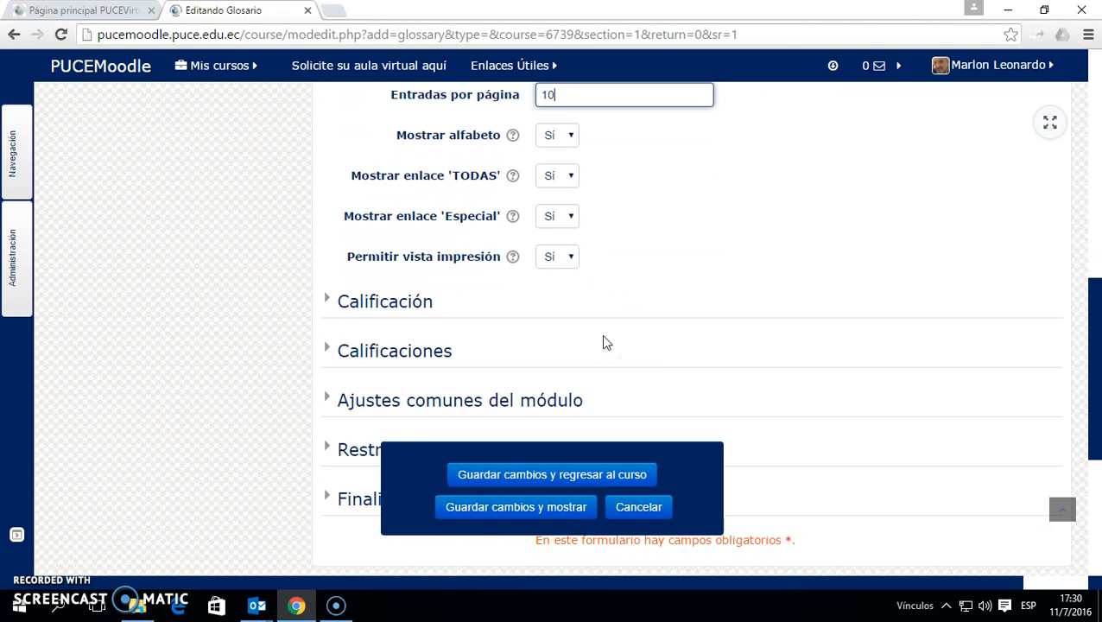
Review the Calificación and Calificaciones sections of the glossary settings and collapse them again.
scroll(605, 329, down, 1)
click(409, 224)
click(411, 223)
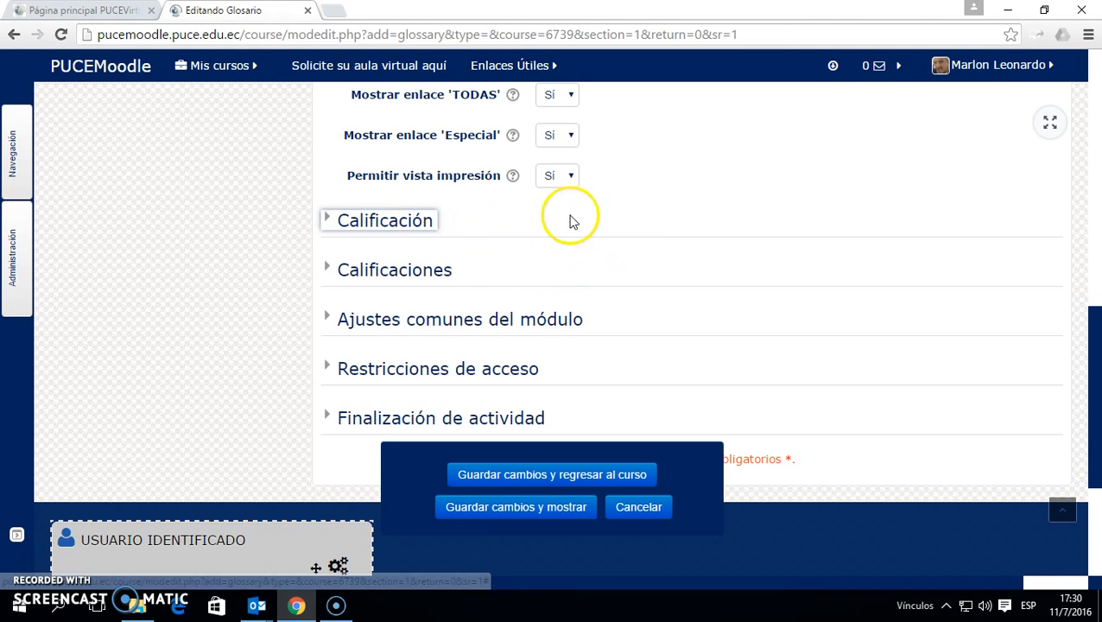
click(424, 275)
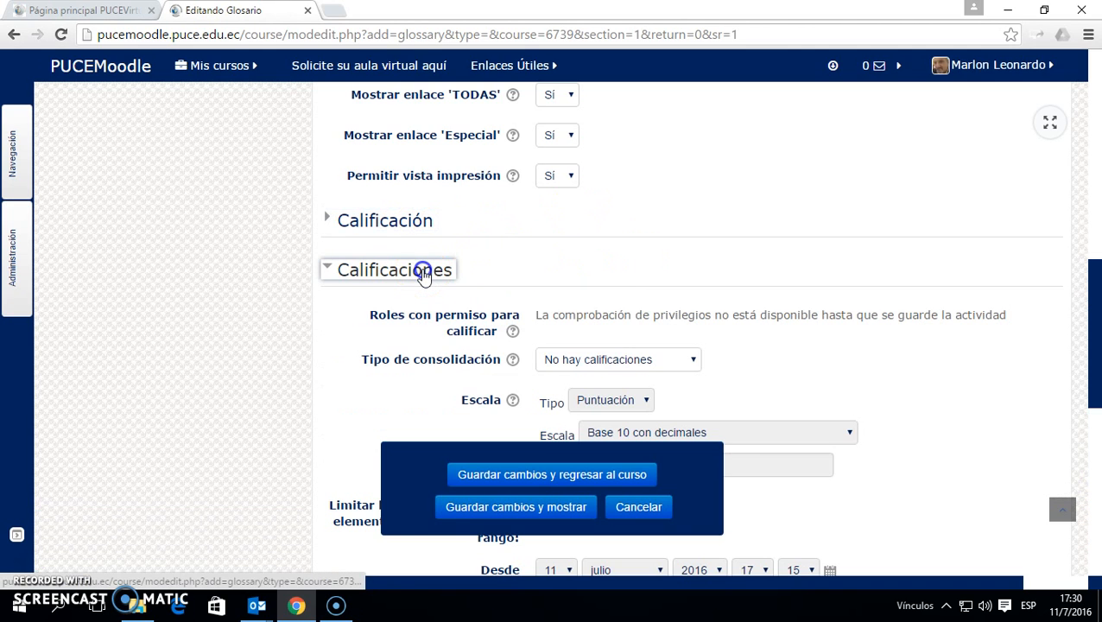
click(424, 275)
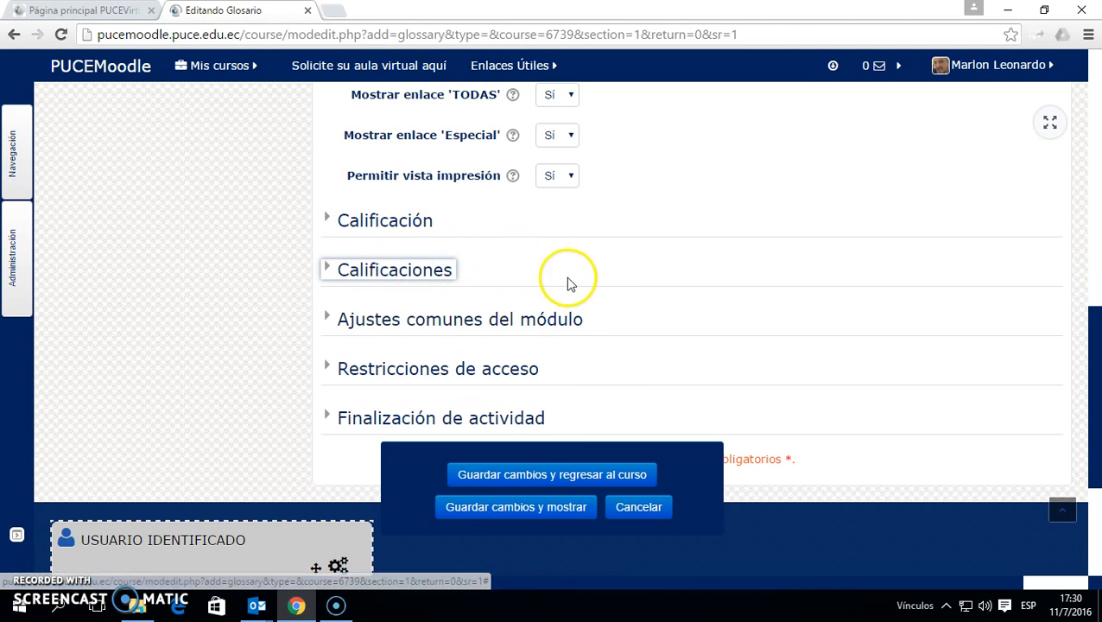
Require students to create 2 entries for the glossary to count as completed when conditions are met, and save it, returning to the course.
click(565, 478)
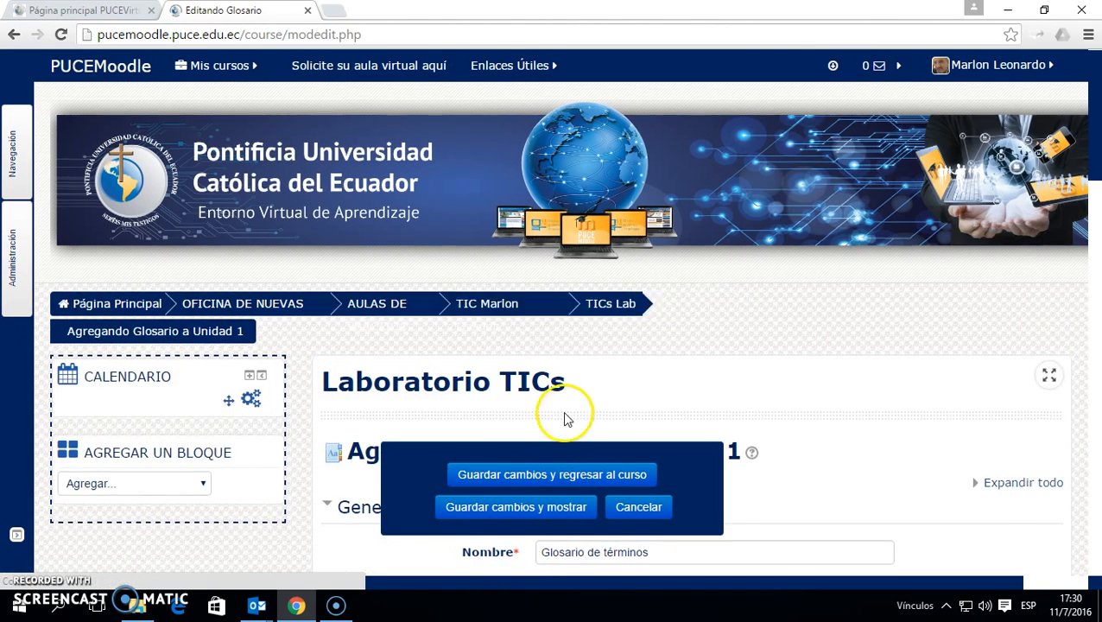
scroll(588, 389, down, 4)
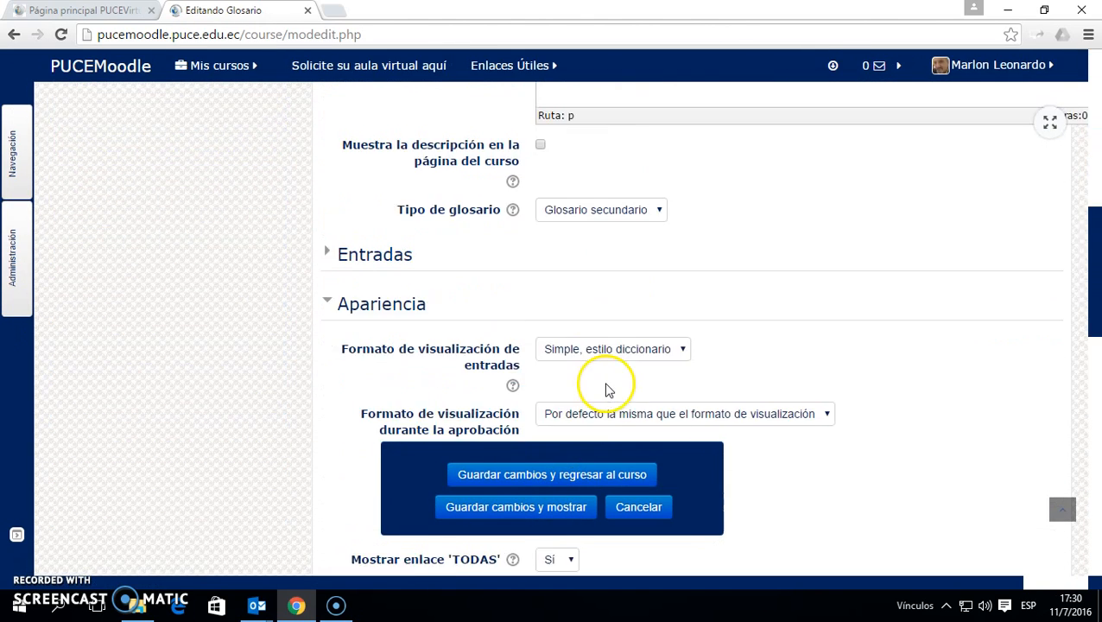
scroll(609, 391, down, 8)
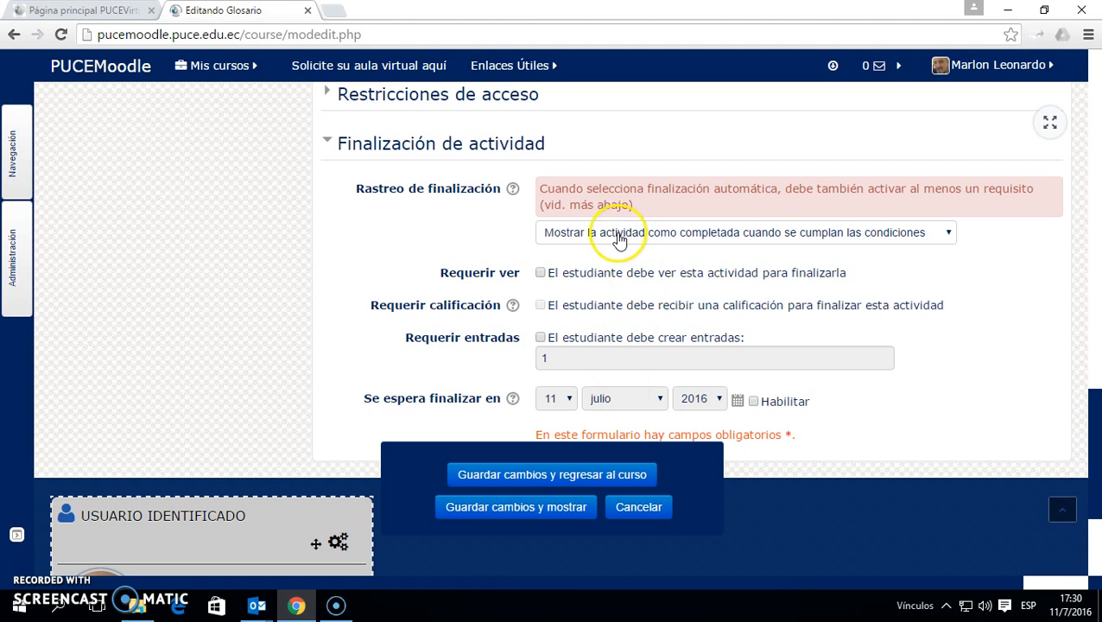
click(626, 240)
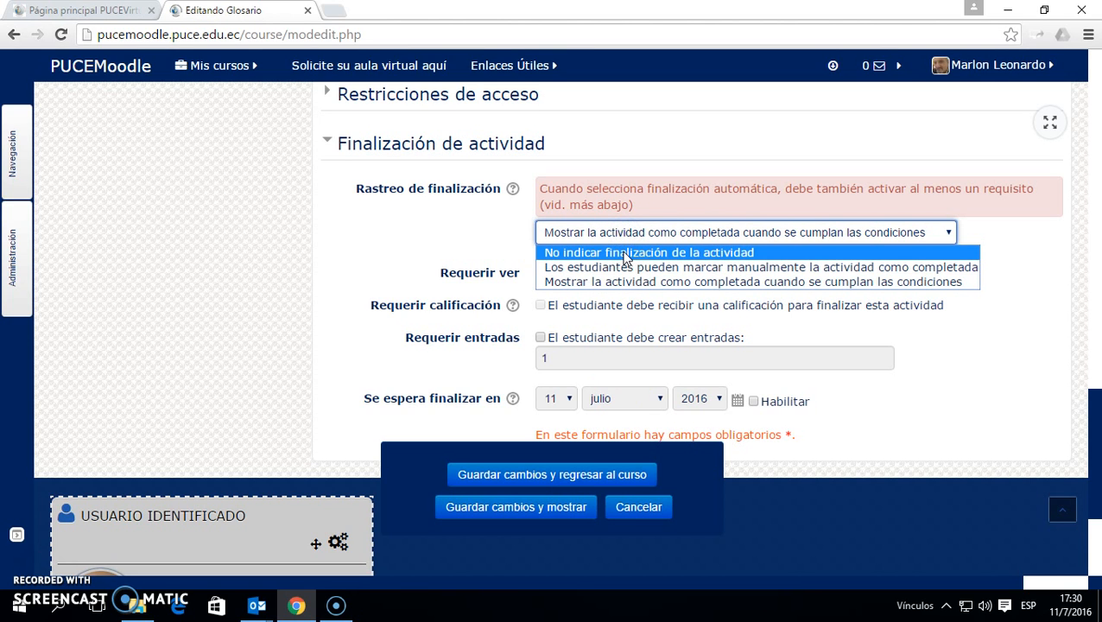
click(631, 284)
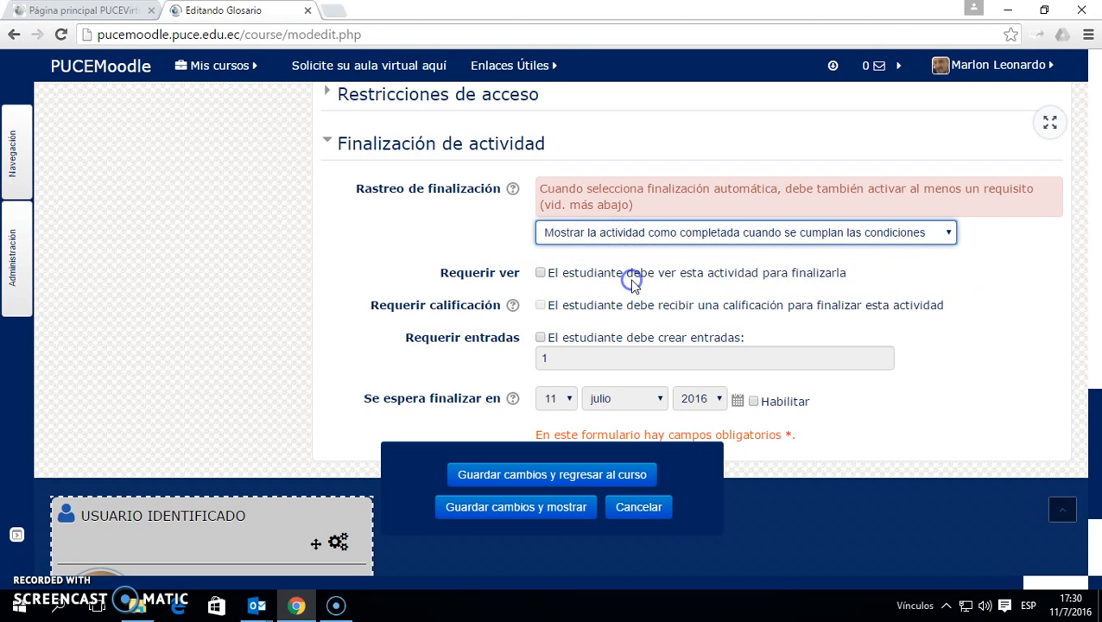
click(541, 337)
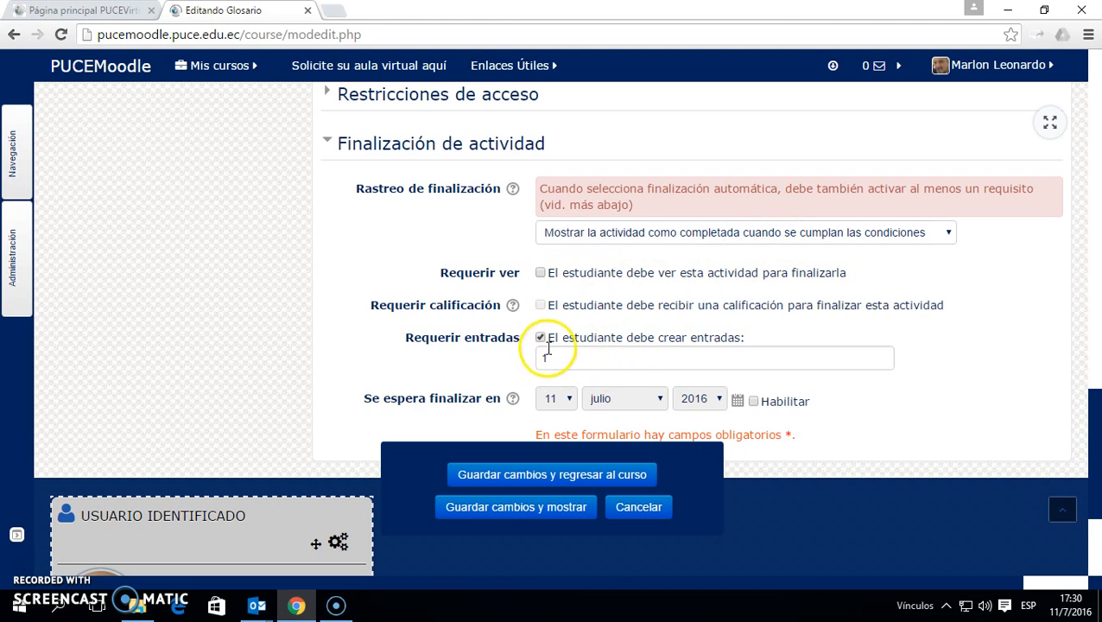
click(554, 357)
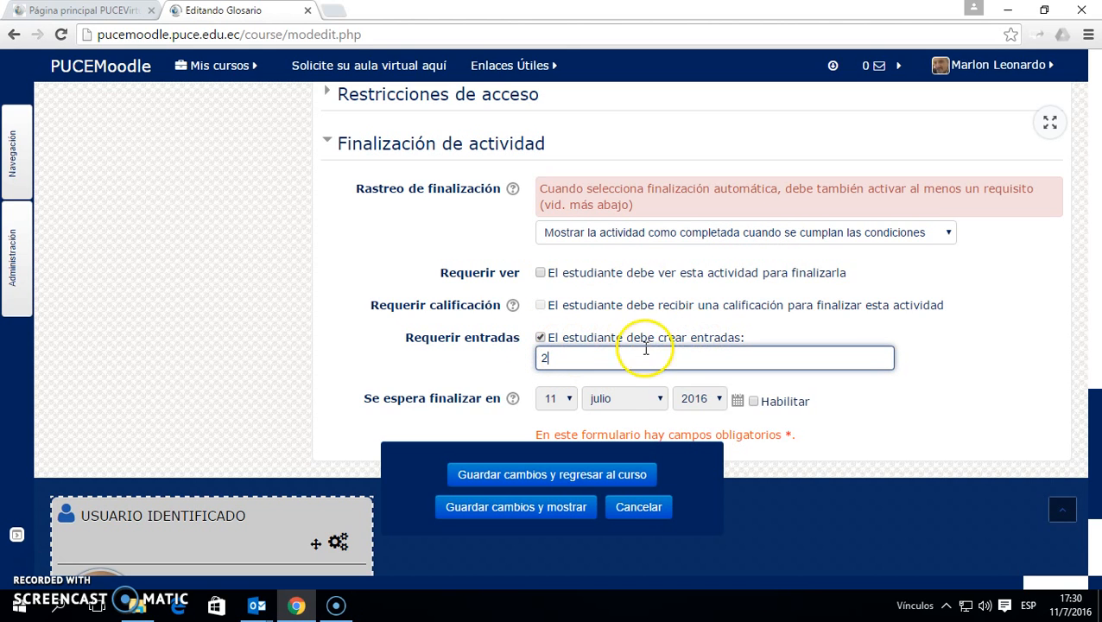
click(530, 478)
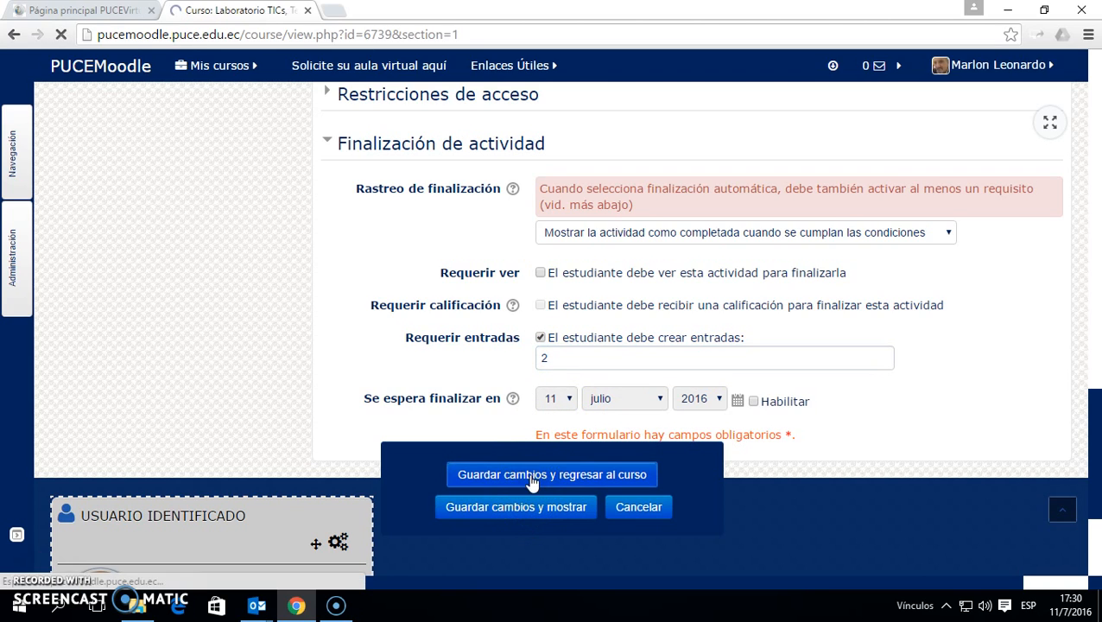
Open the Glosario de términos activity from the activity list of Unidad 1.
scroll(520, 441, down, 15)
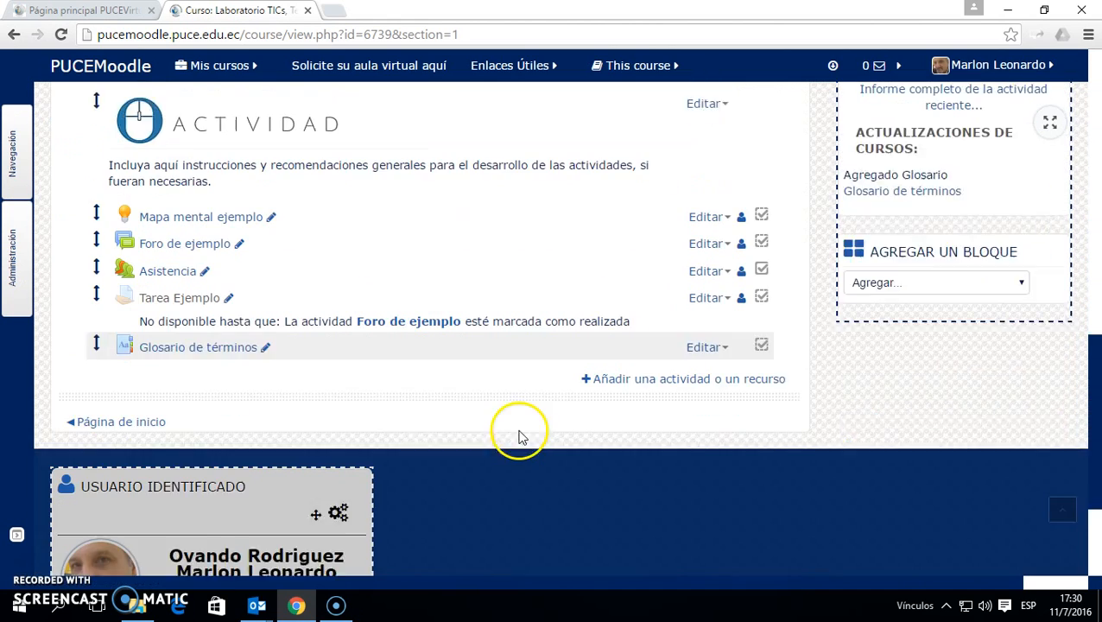
scroll(530, 423, up, 3)
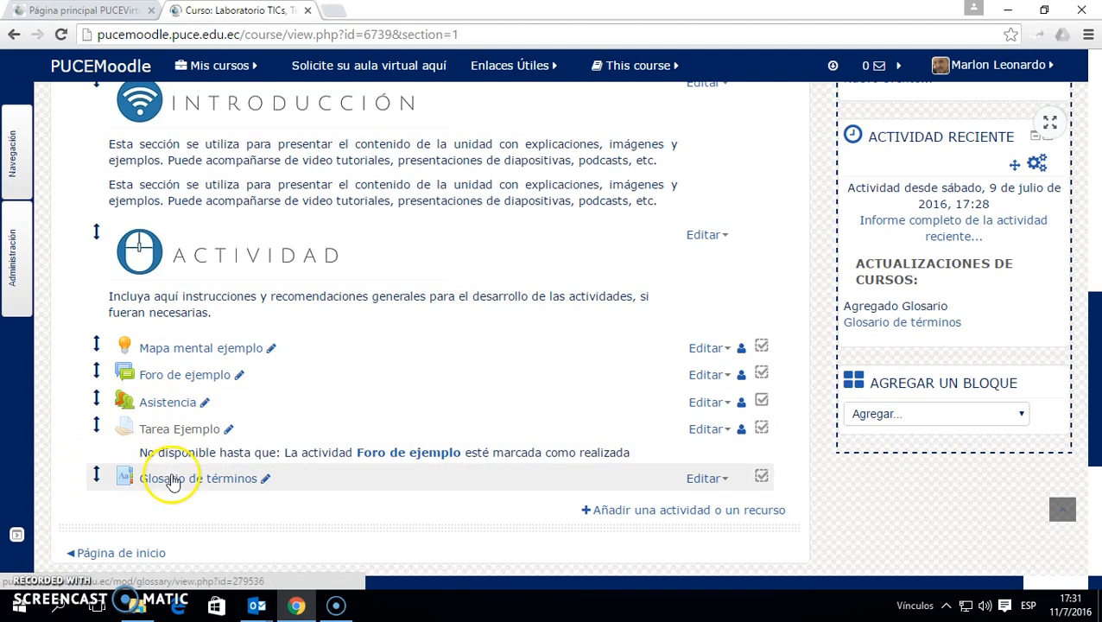
scroll(161, 489, down, 3)
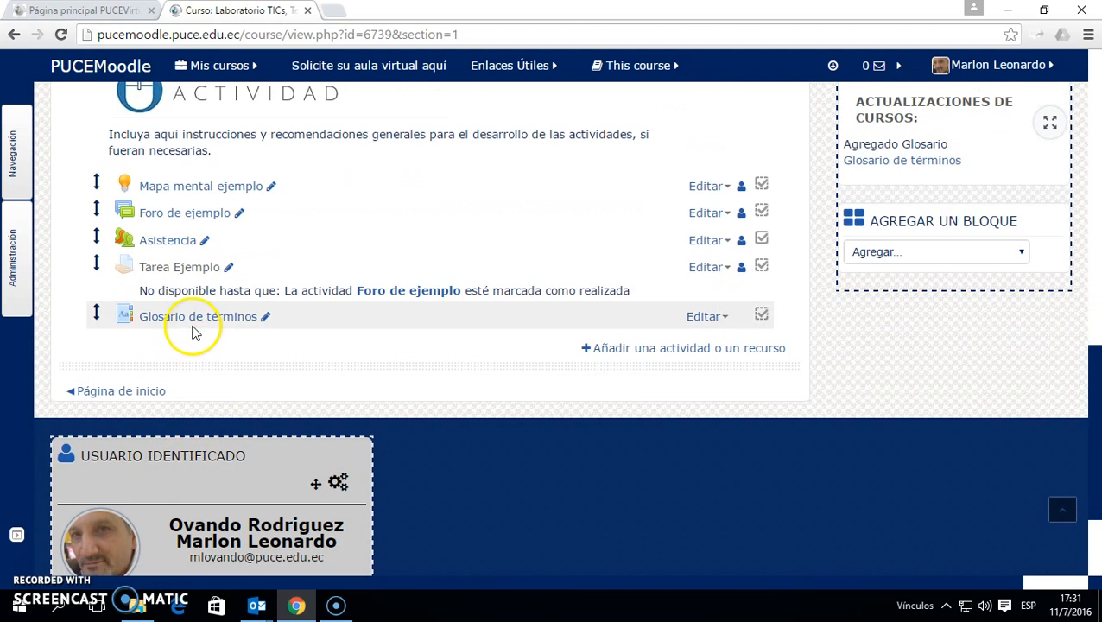
click(182, 320)
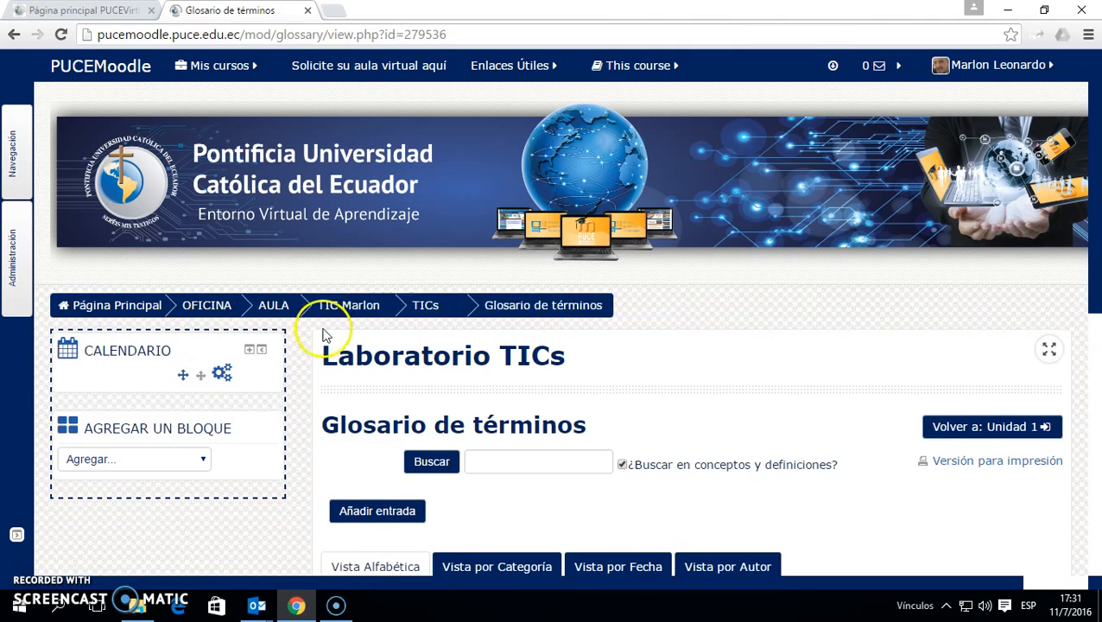
Examine the glossary page's search field, print version link, view options and alphabetical index.
scroll(397, 326, down, 5)
scroll(493, 319, down, 2)
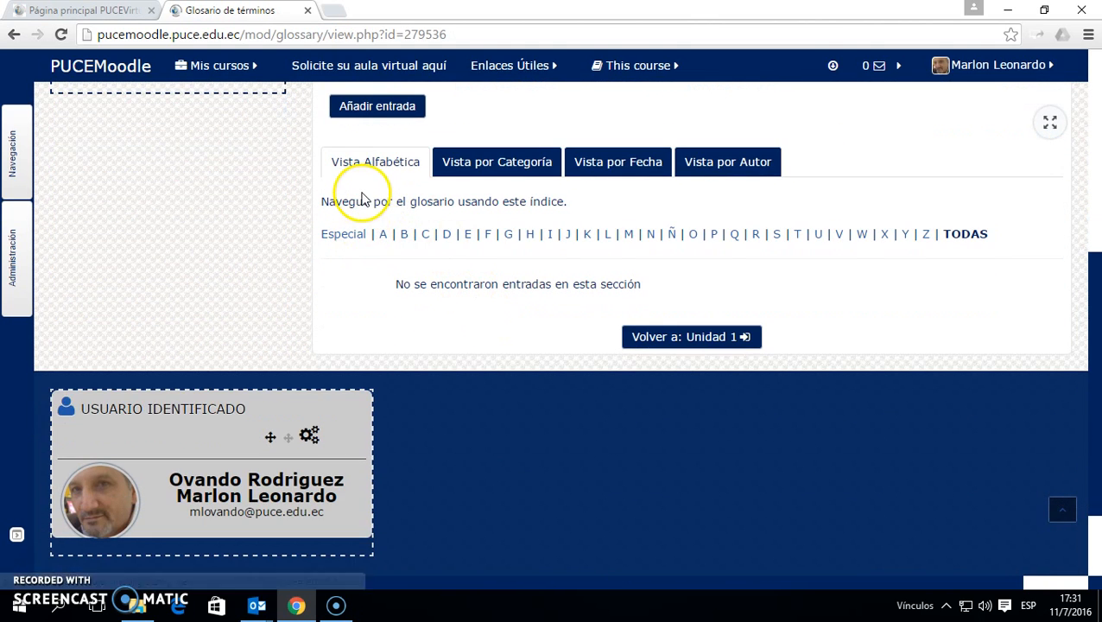
scroll(362, 198, up, 1)
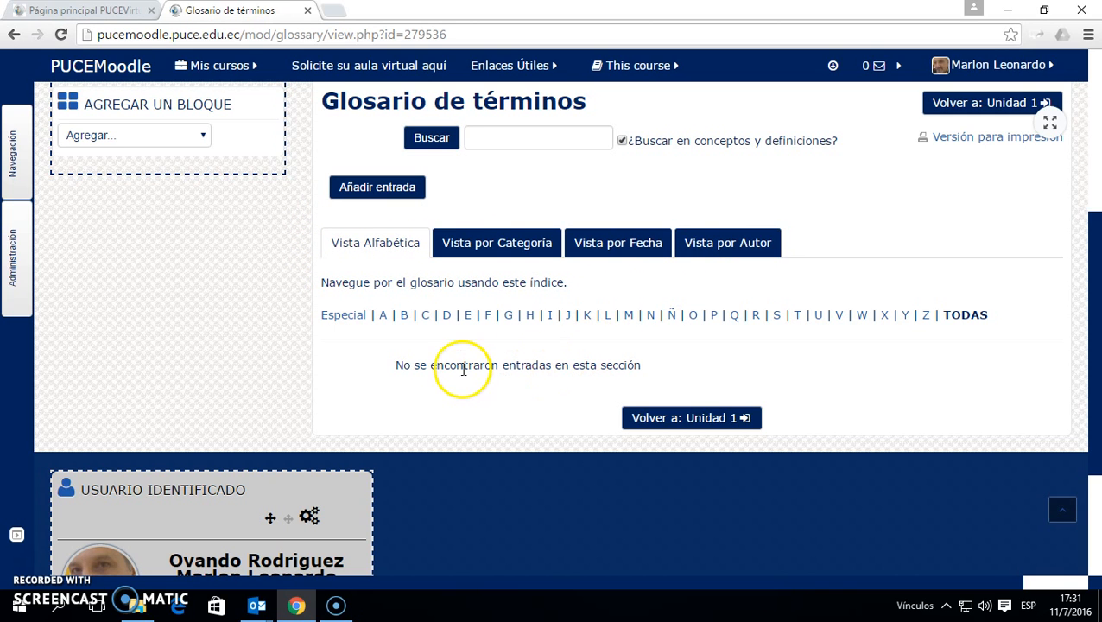
click(485, 135)
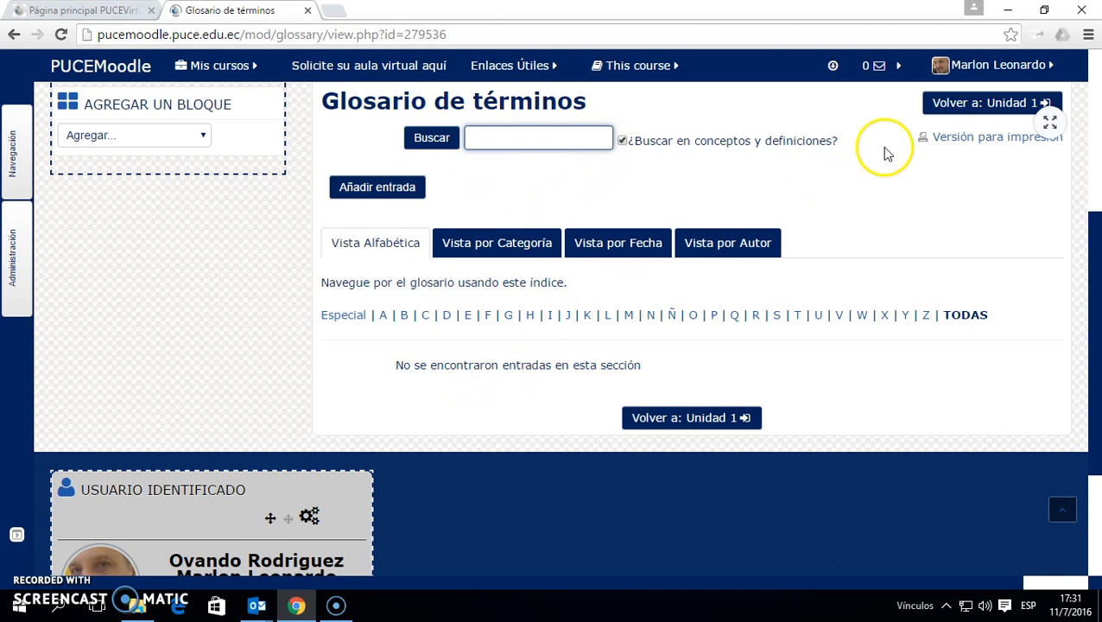
scroll(886, 153, up, 1)
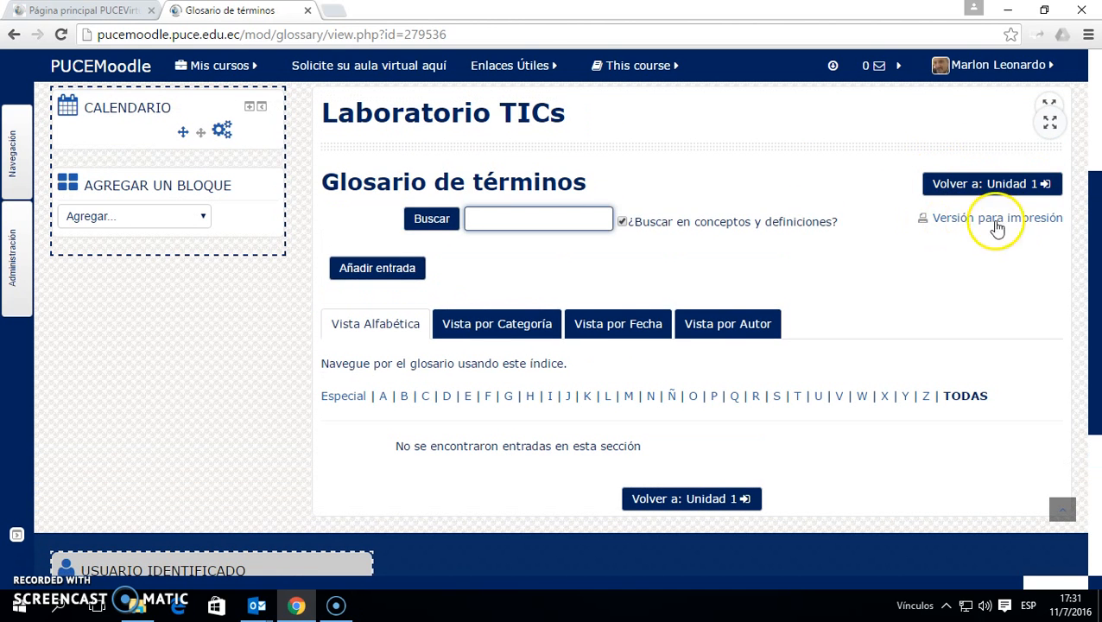
scroll(572, 305, down, 3)
scroll(443, 221, up, 1)
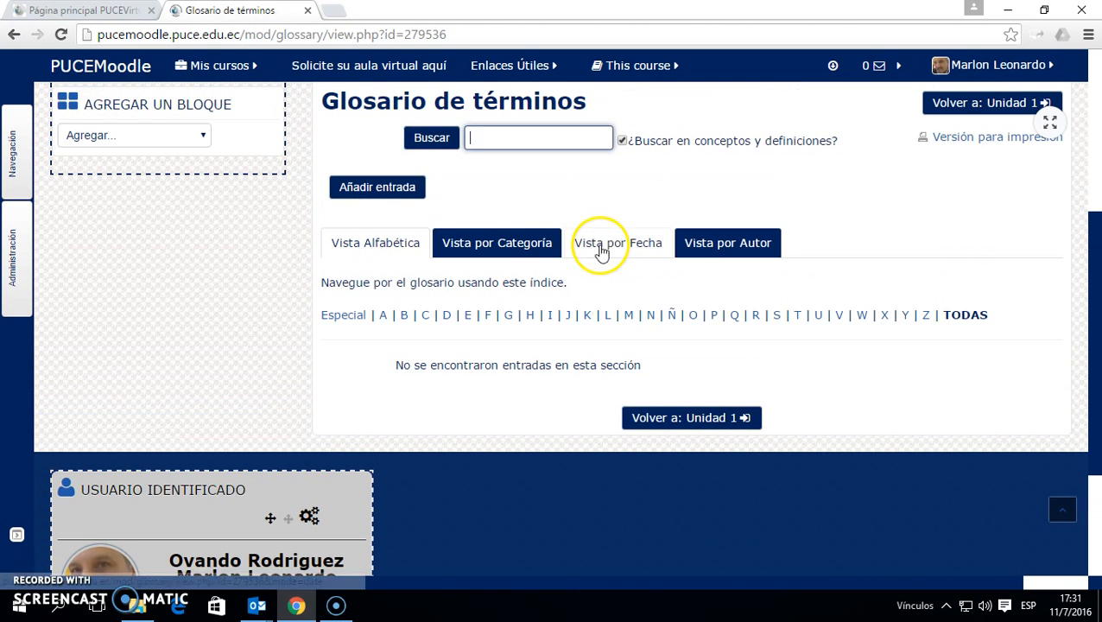
scroll(596, 243, up, 1)
scroll(637, 360, up, 1)
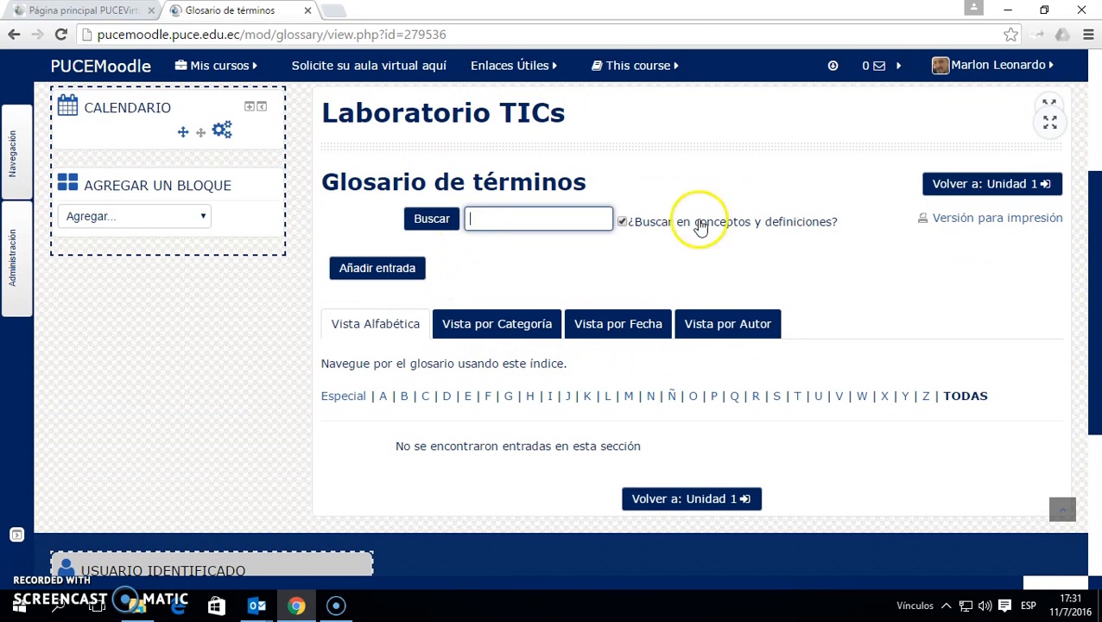
Compare the glossary's category view with its alphabetical view, finishing on the category view.
click(510, 323)
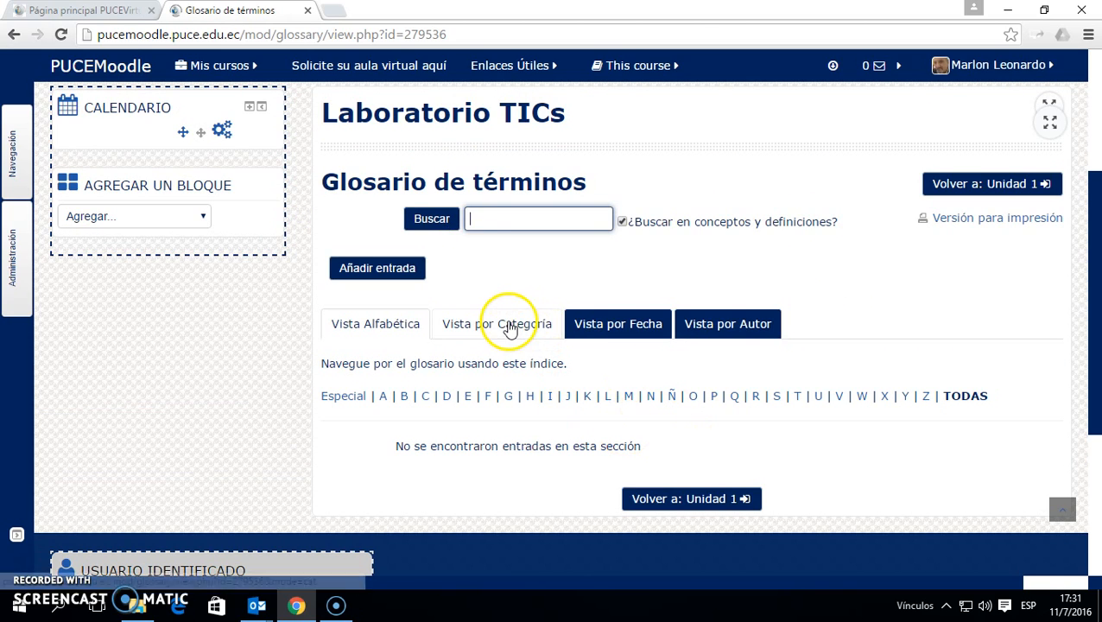
scroll(684, 326, down, 4)
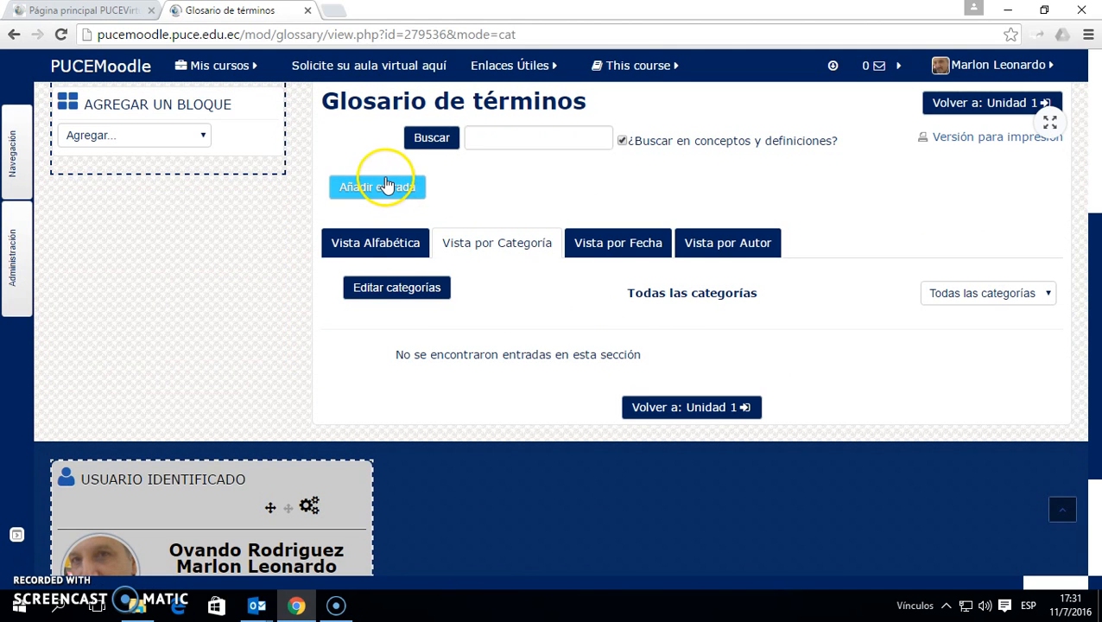
click(380, 245)
scroll(377, 249, down, 4)
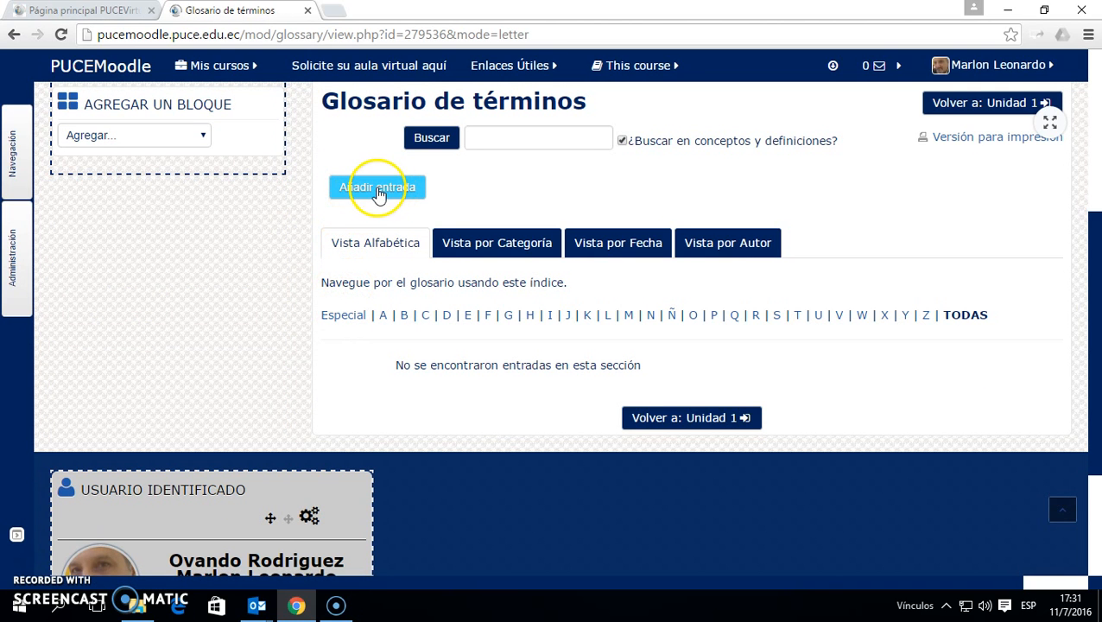
click(515, 244)
scroll(624, 375, down, 4)
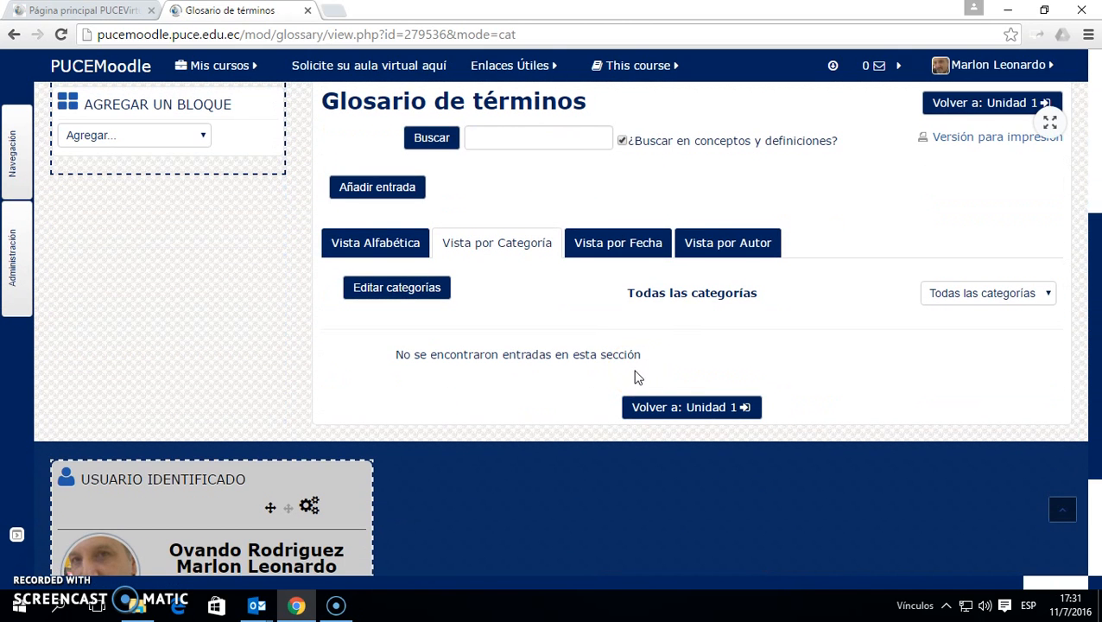
Check the glossary's date and author views, and return to the alphabetical view.
scroll(638, 378, up, 2)
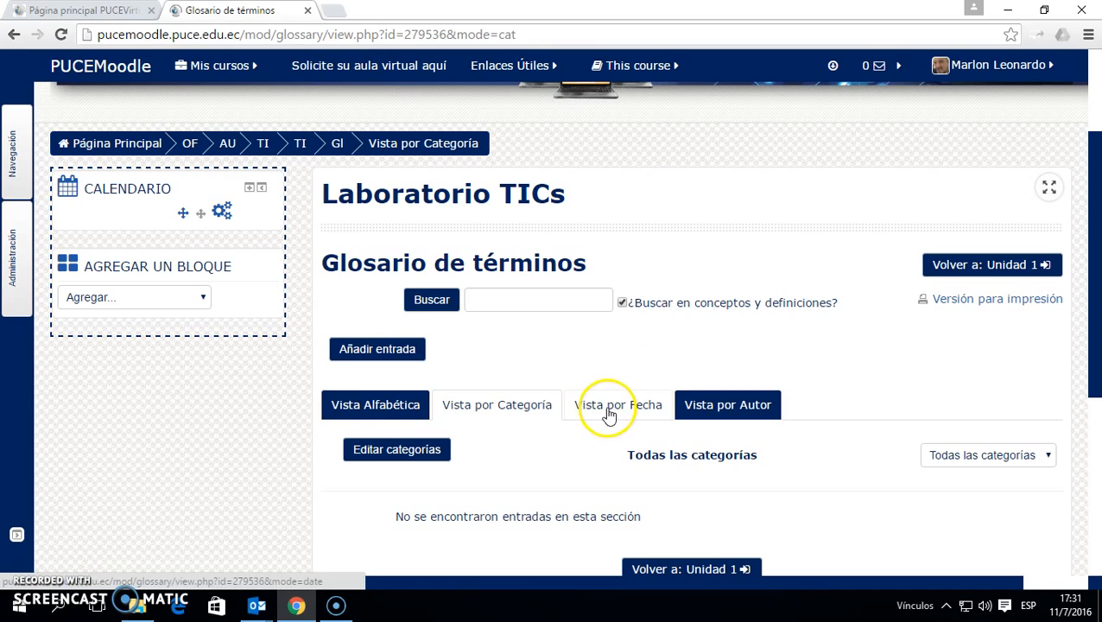
scroll(707, 467, down, 3)
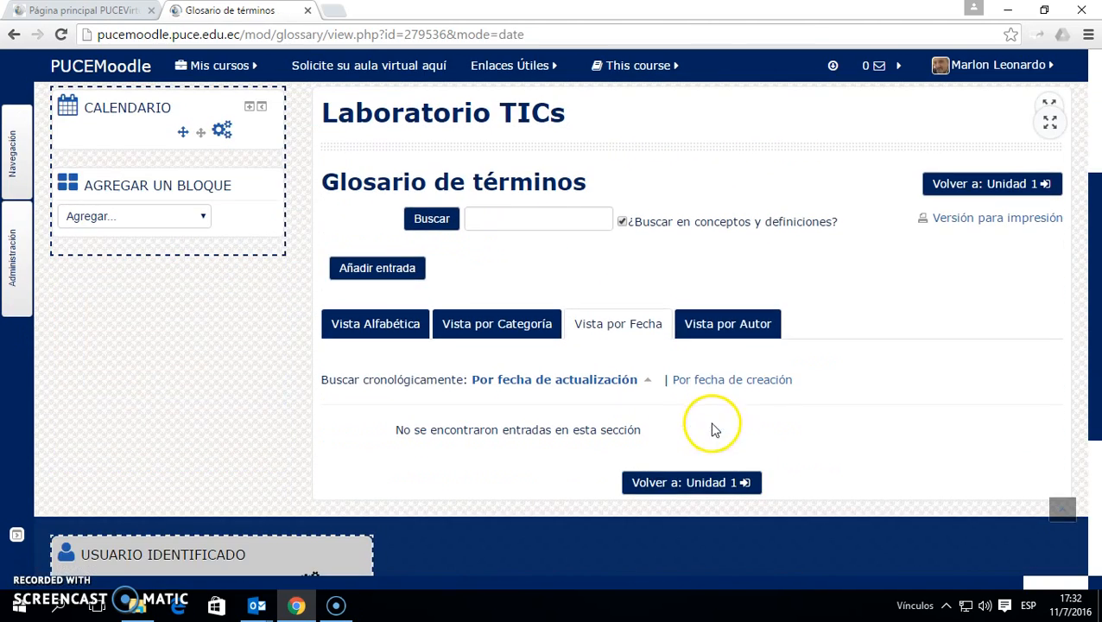
click(717, 342)
scroll(696, 337, down, 4)
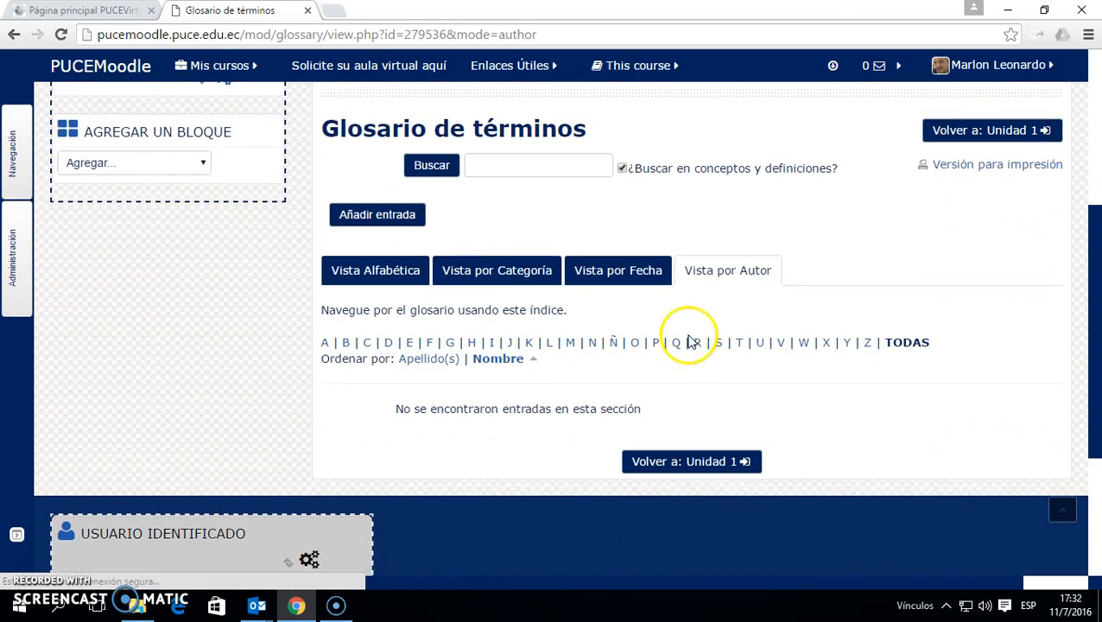
click(393, 252)
scroll(498, 327, down, 3)
scroll(497, 327, down, 2)
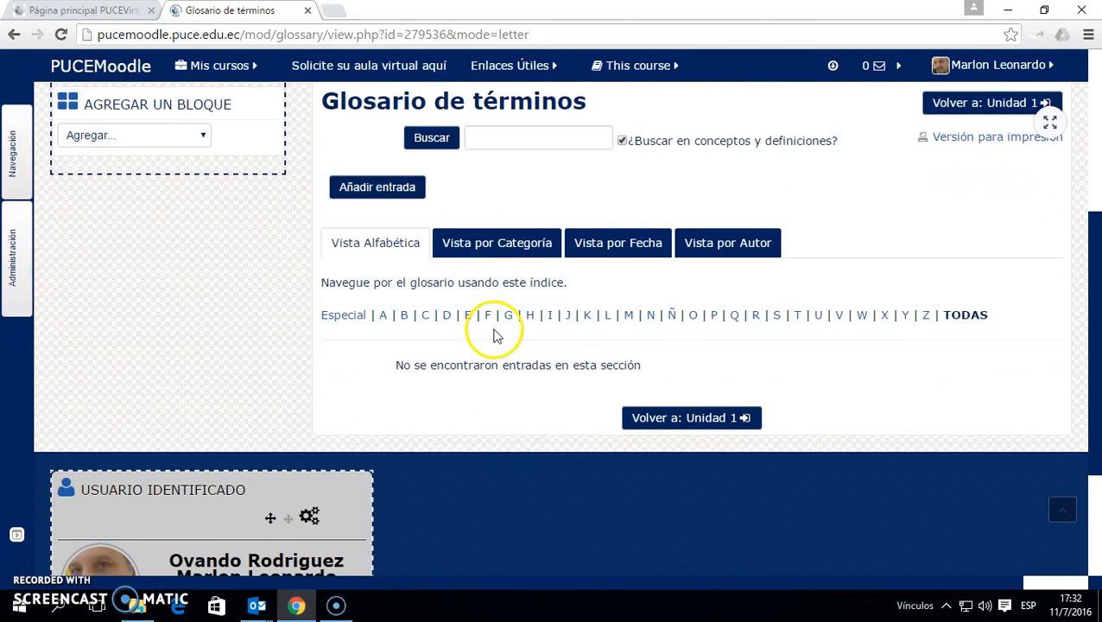
Start a new glossary entry and expand the Definición editor to its full set of formatting tools.
click(387, 190)
scroll(751, 372, down, 5)
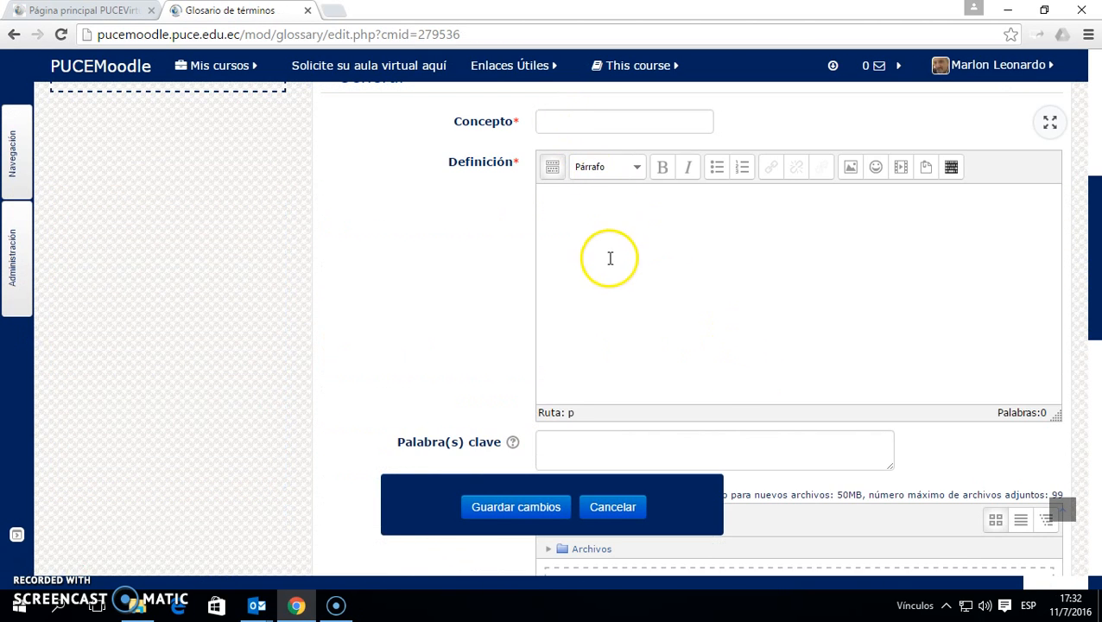
click(556, 121)
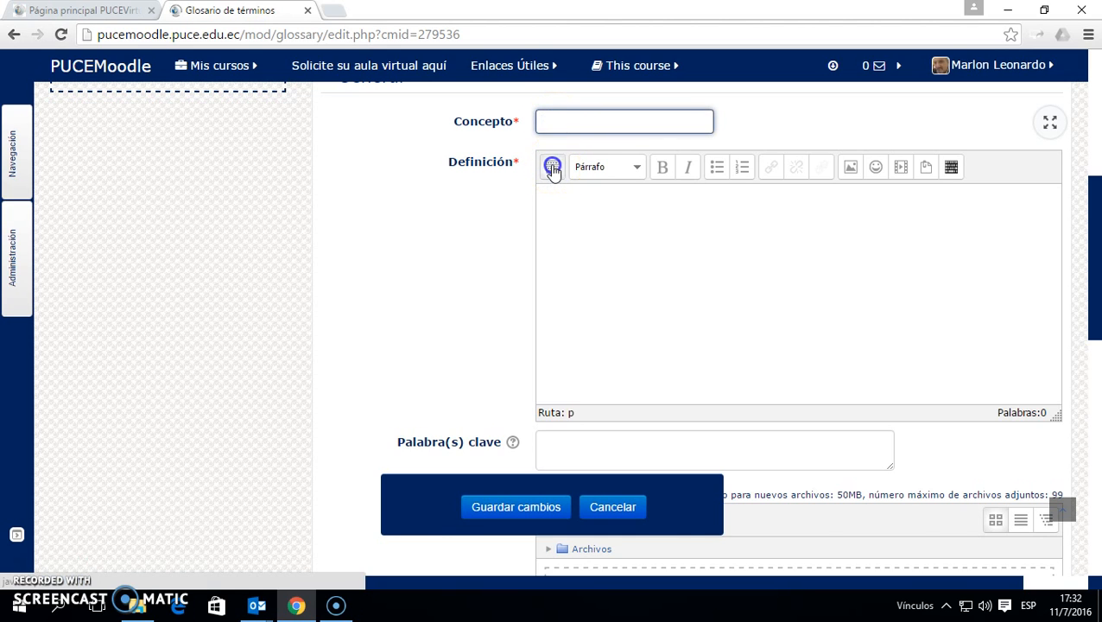
click(552, 167)
click(565, 147)
click(601, 318)
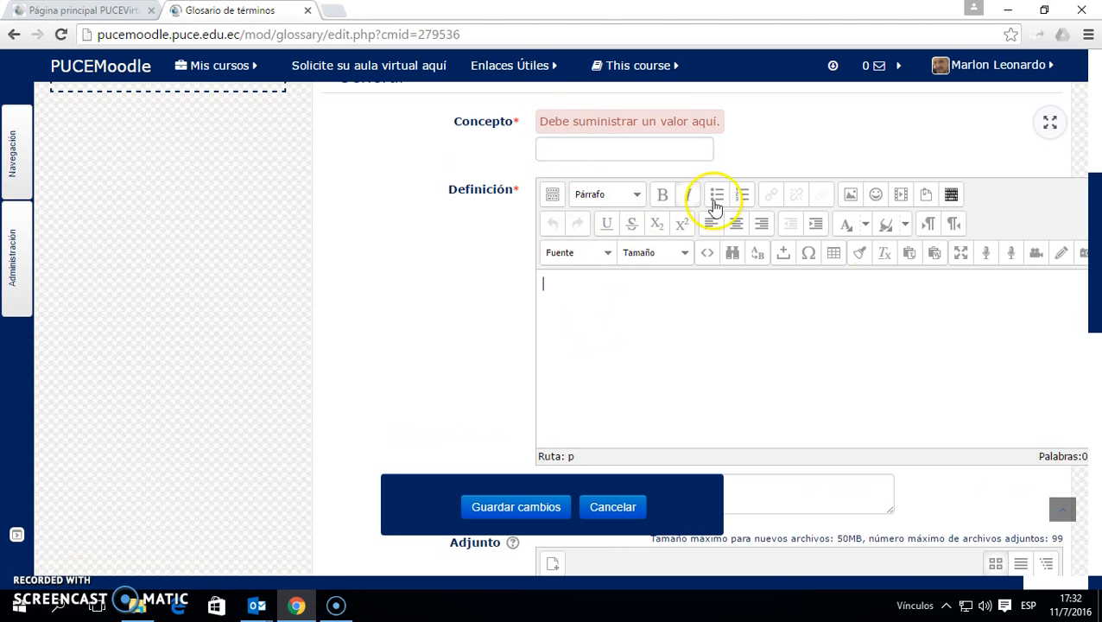
Review the new entry's Definición tools, Adjunto area and Palabra(s) clave field.
scroll(777, 298, down, 1)
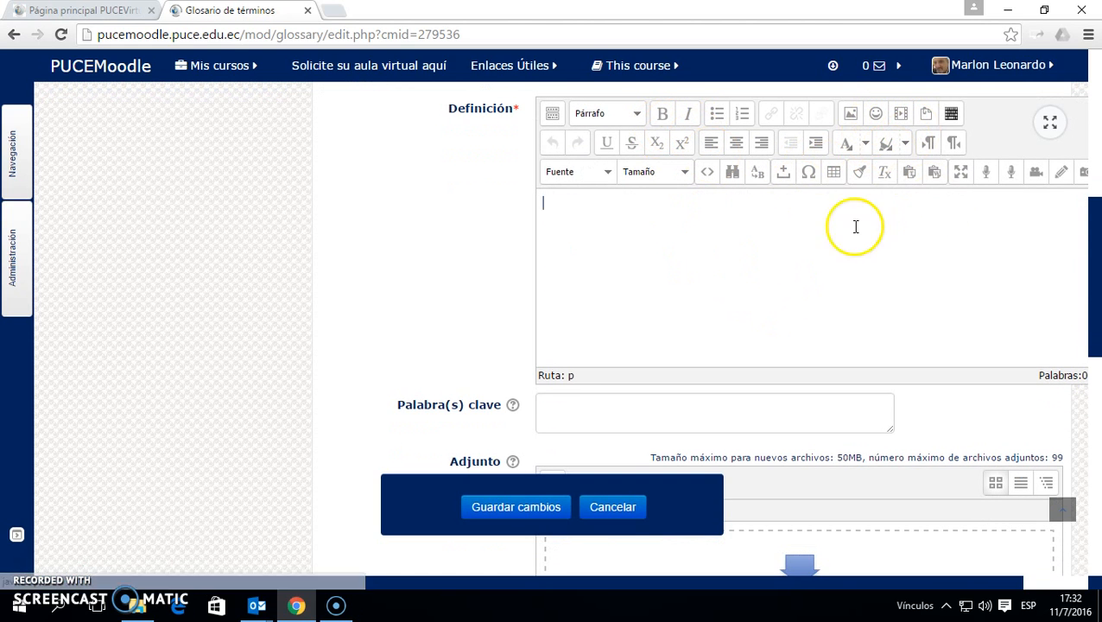
scroll(770, 266, down, 4)
scroll(705, 270, up, 1)
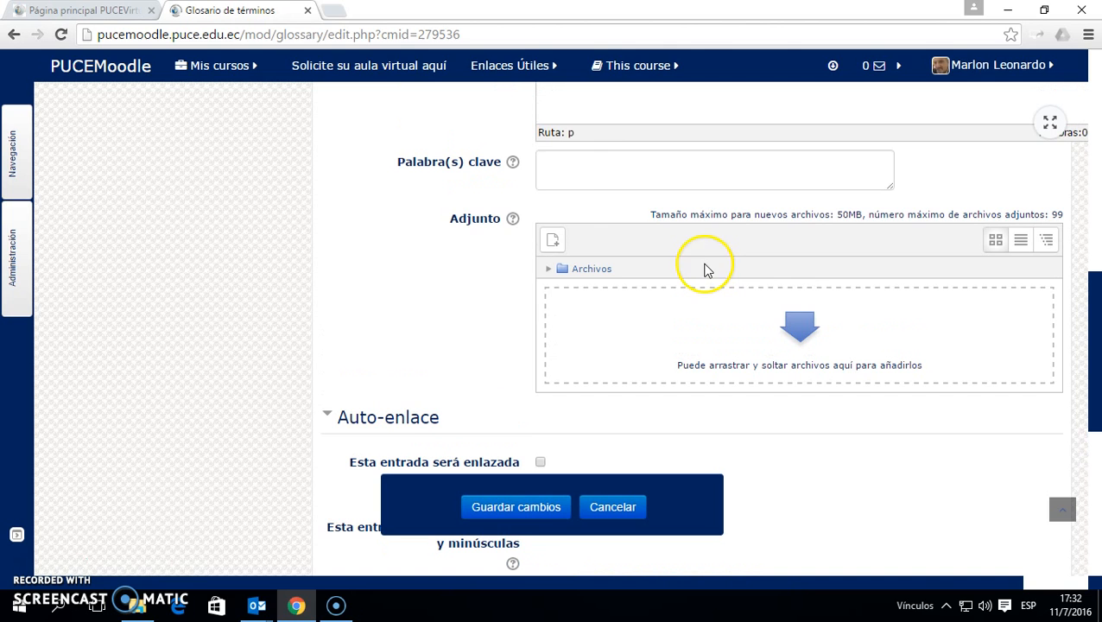
click(596, 169)
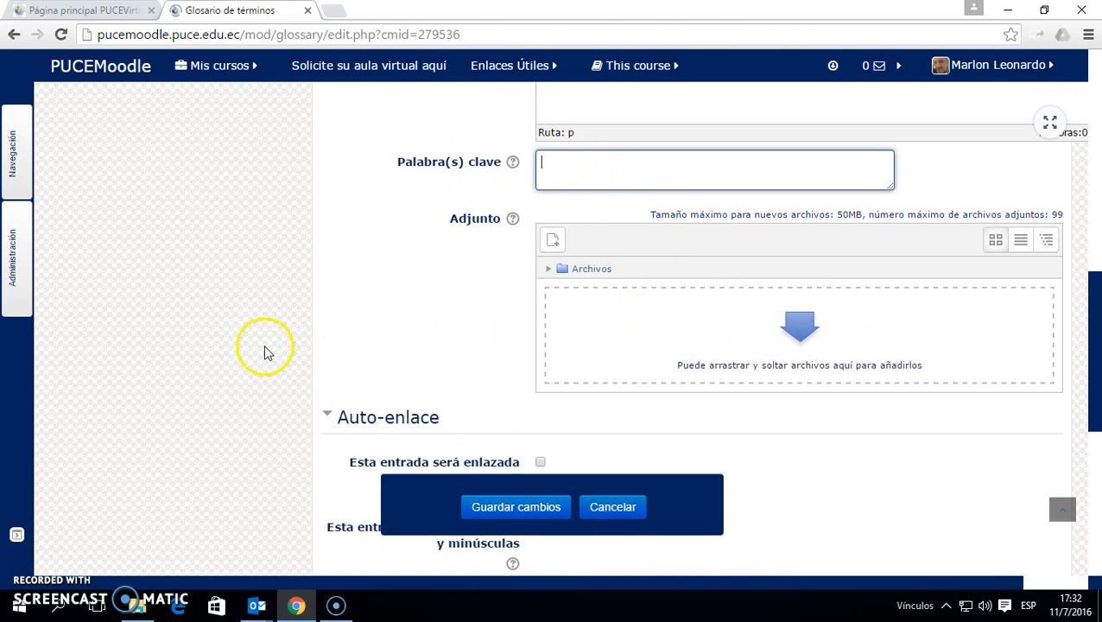
Review the Auto-enlace options at the end of the new entry form.
scroll(401, 408, down, 2)
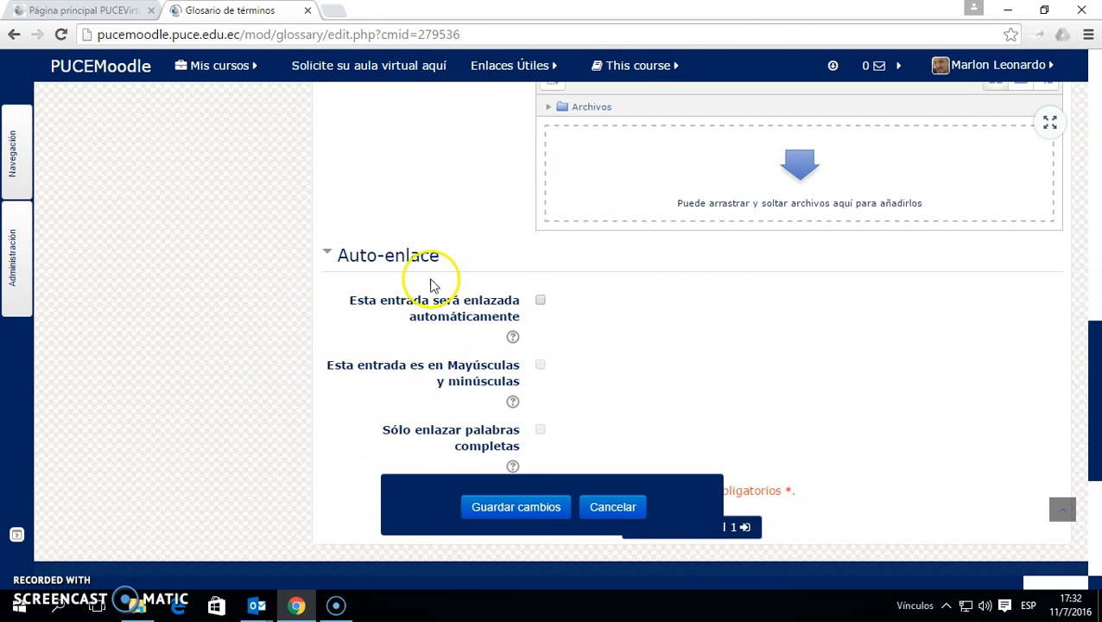
scroll(410, 259, down, 1)
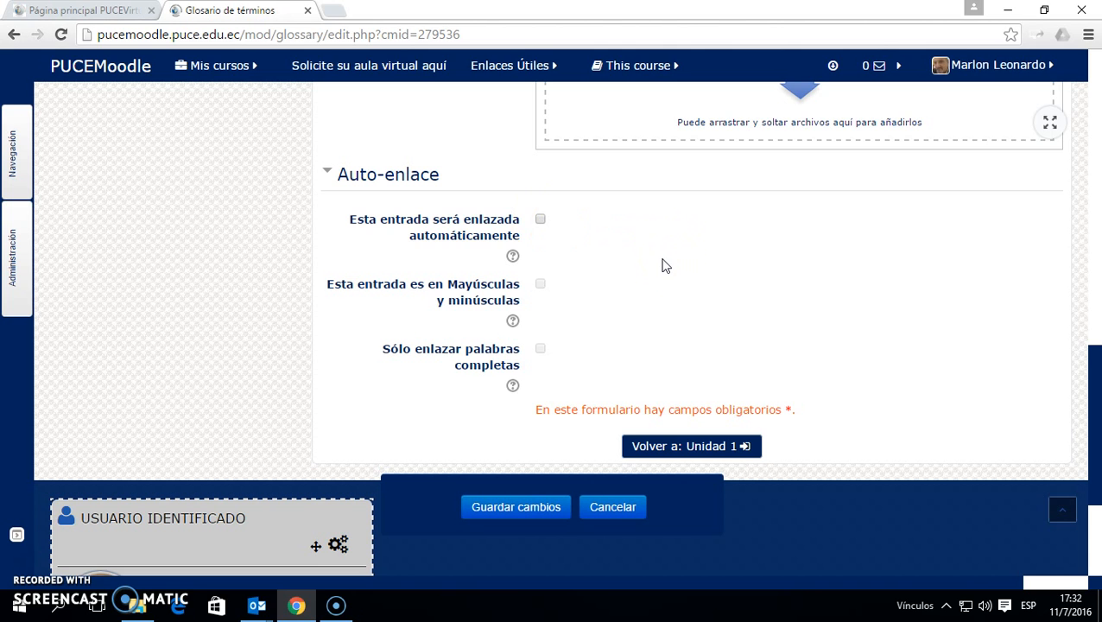
scroll(662, 265, up, 1)
scroll(656, 272, down, 1)
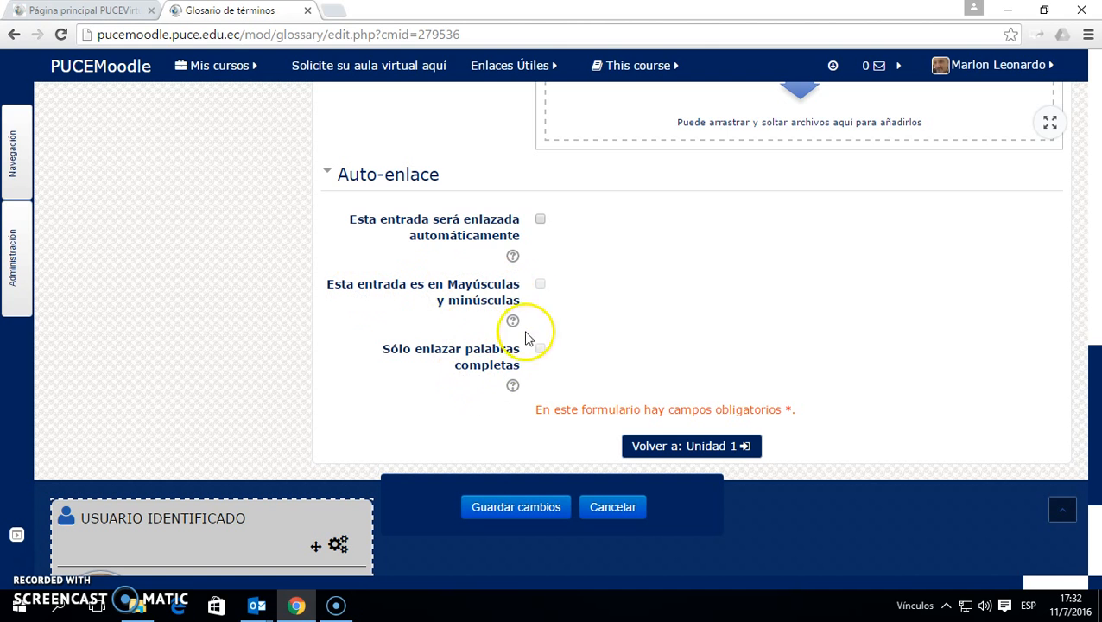
scroll(458, 318, up, 2)
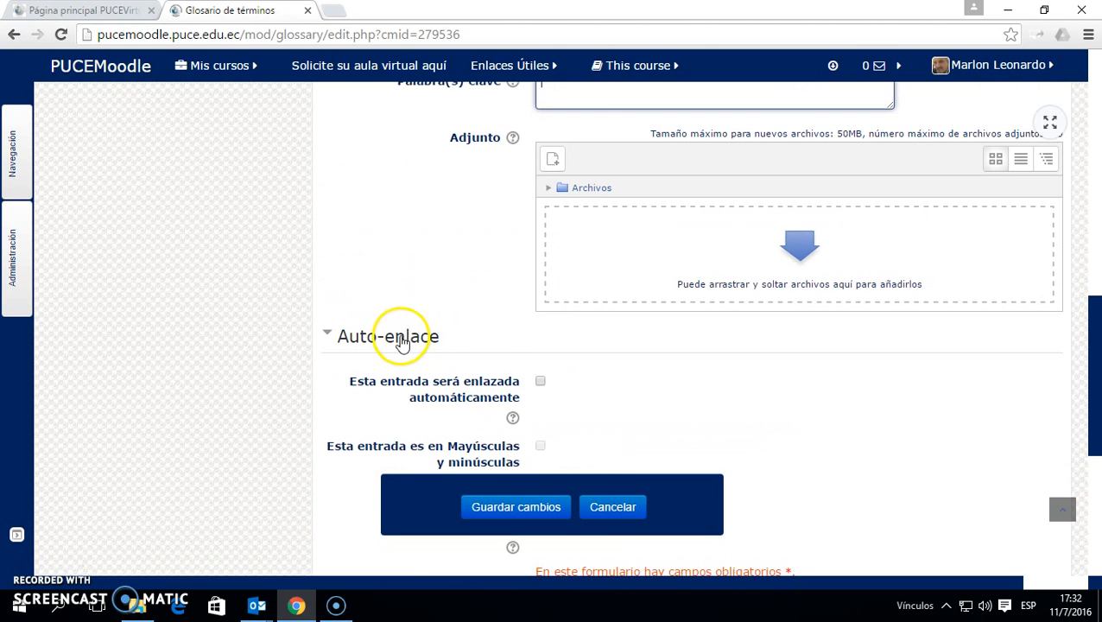
Cancel the new glossary entry and return to the Glosario de términos page.
click(401, 339)
scroll(432, 316, up, 1)
scroll(433, 308, up, 3)
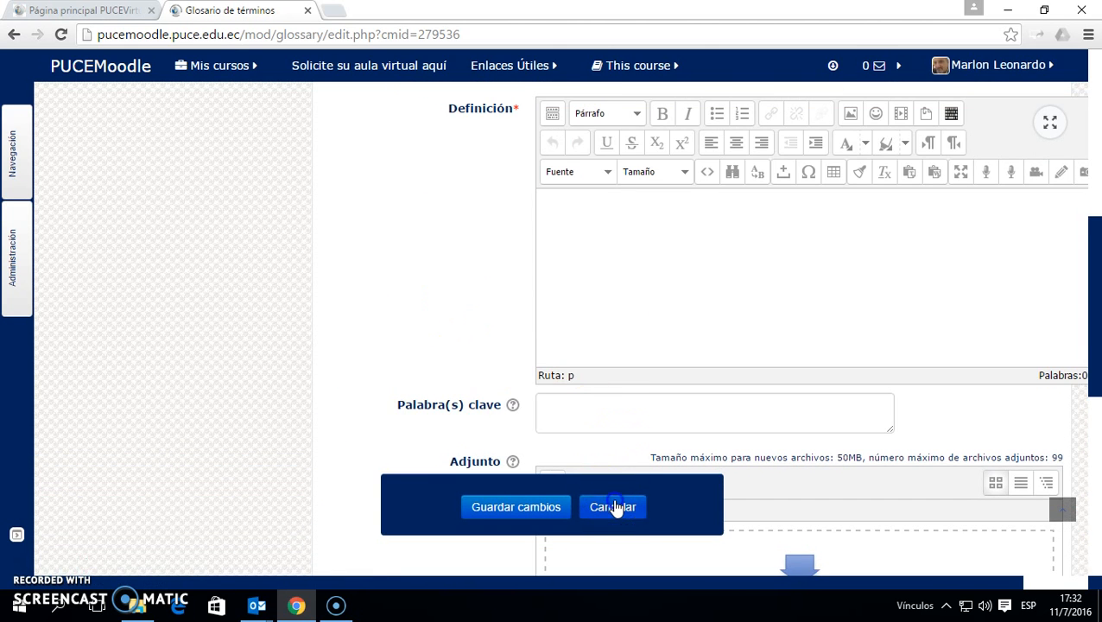
scroll(527, 438, down, 4)
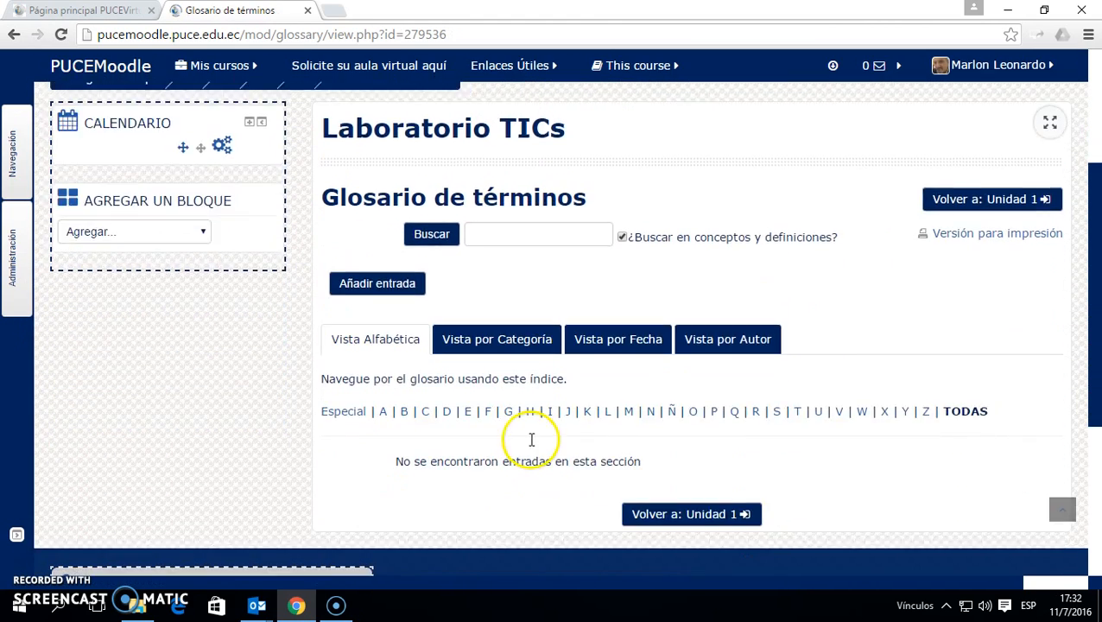
Show the glossary by category and look at its category editing and filtering options.
scroll(536, 423, up, 1)
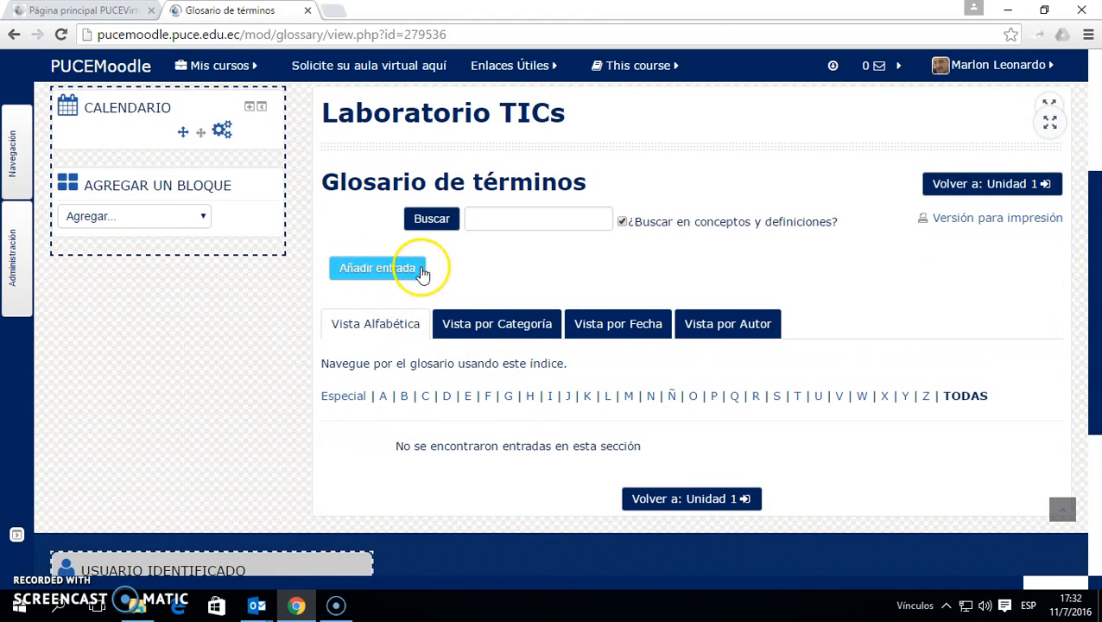
click(495, 331)
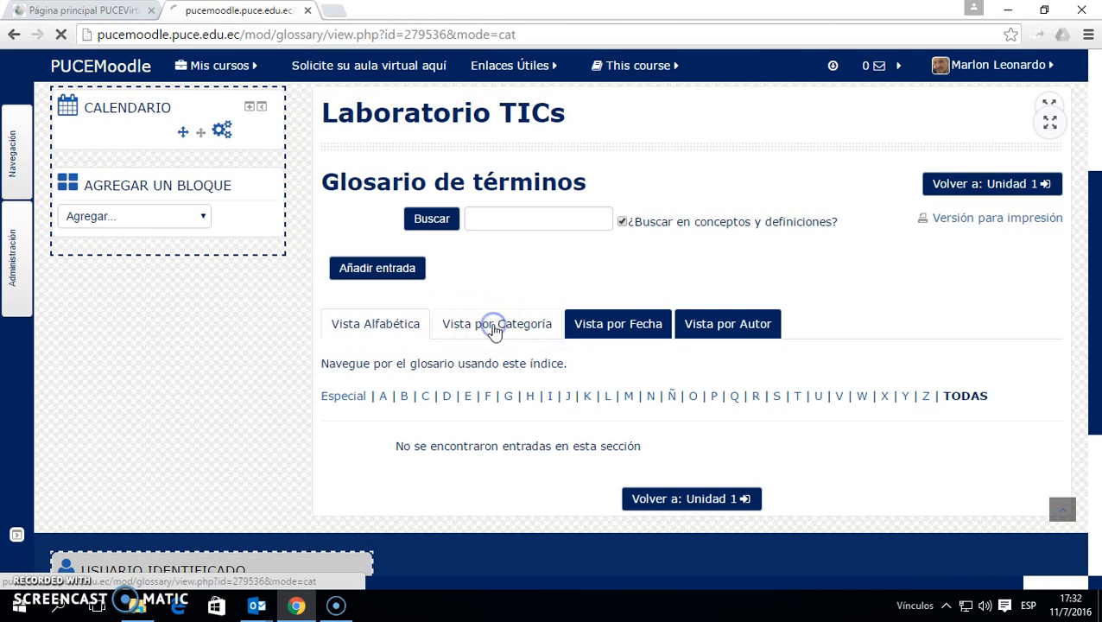
scroll(483, 339, down, 4)
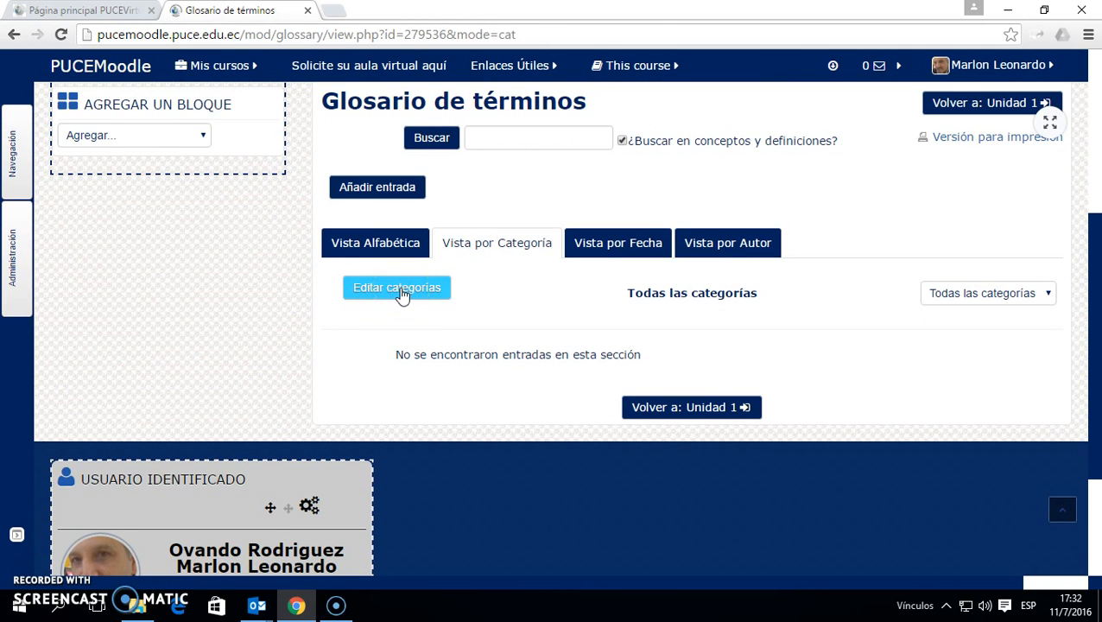
scroll(516, 337, up, 2)
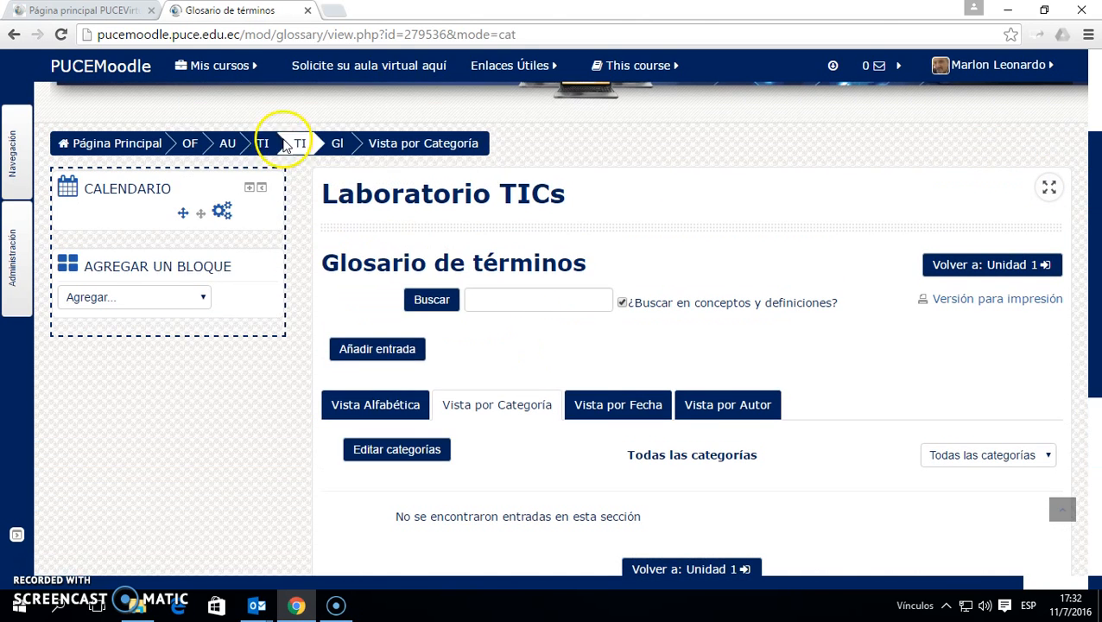
Go to the Inglés Básico (2015-02) course and open its Vocabulary glossary.
click(226, 66)
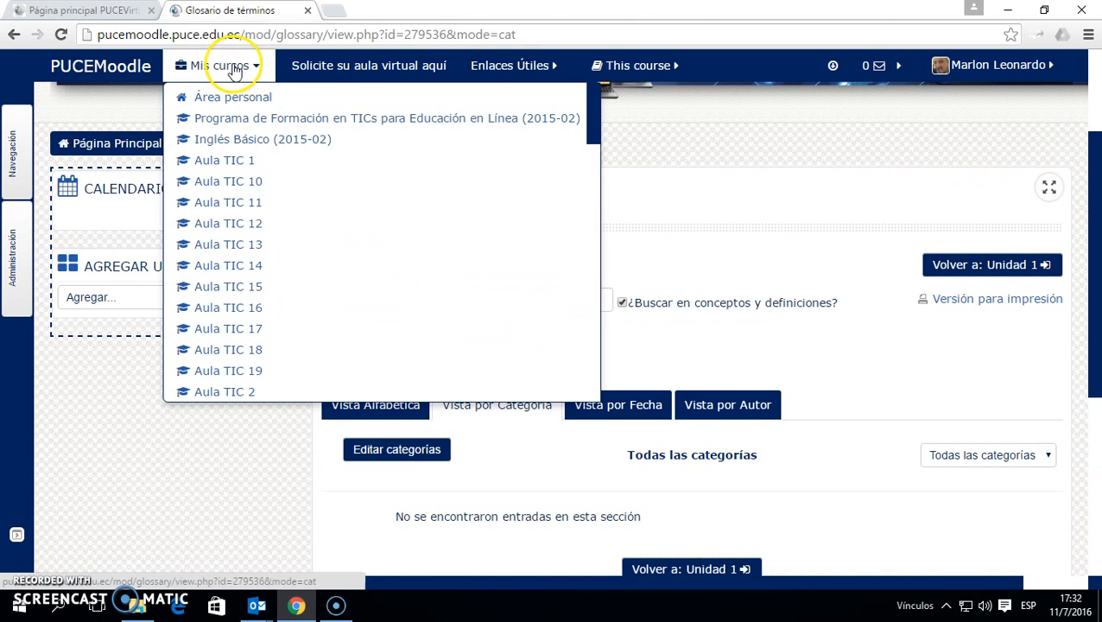
click(250, 141)
click(226, 69)
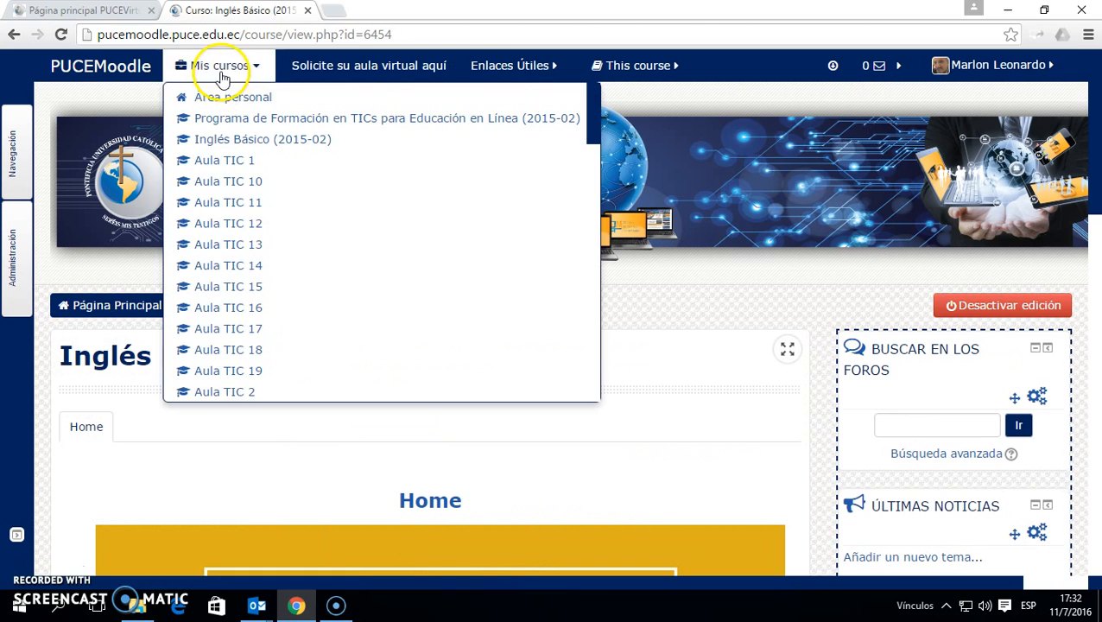
scroll(175, 265, down, 5)
scroll(121, 374, down, 4)
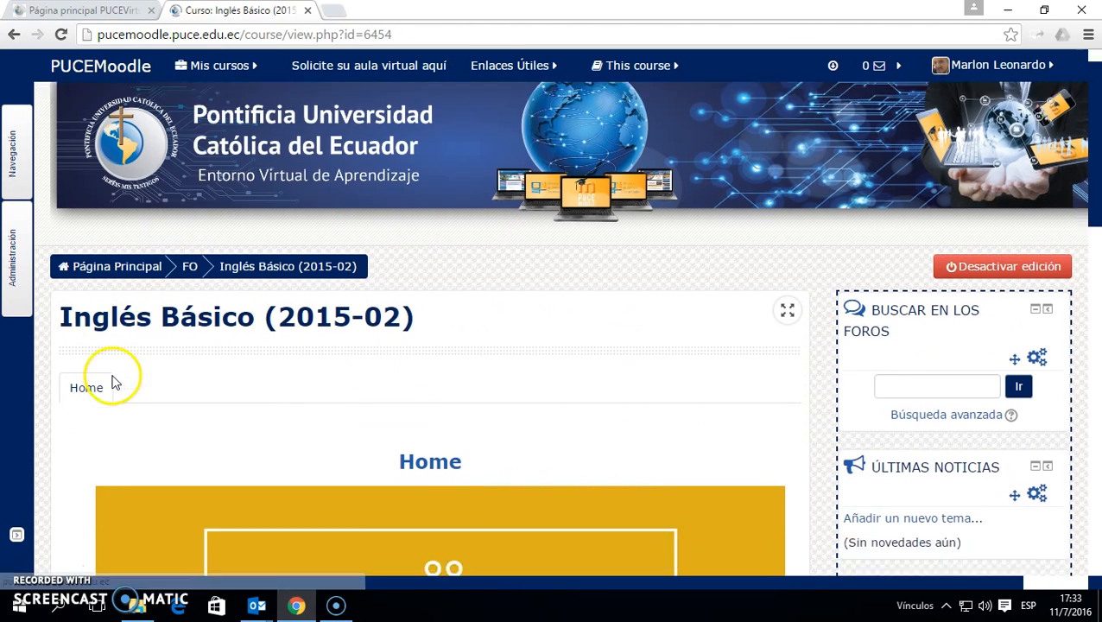
scroll(125, 372, down, 5)
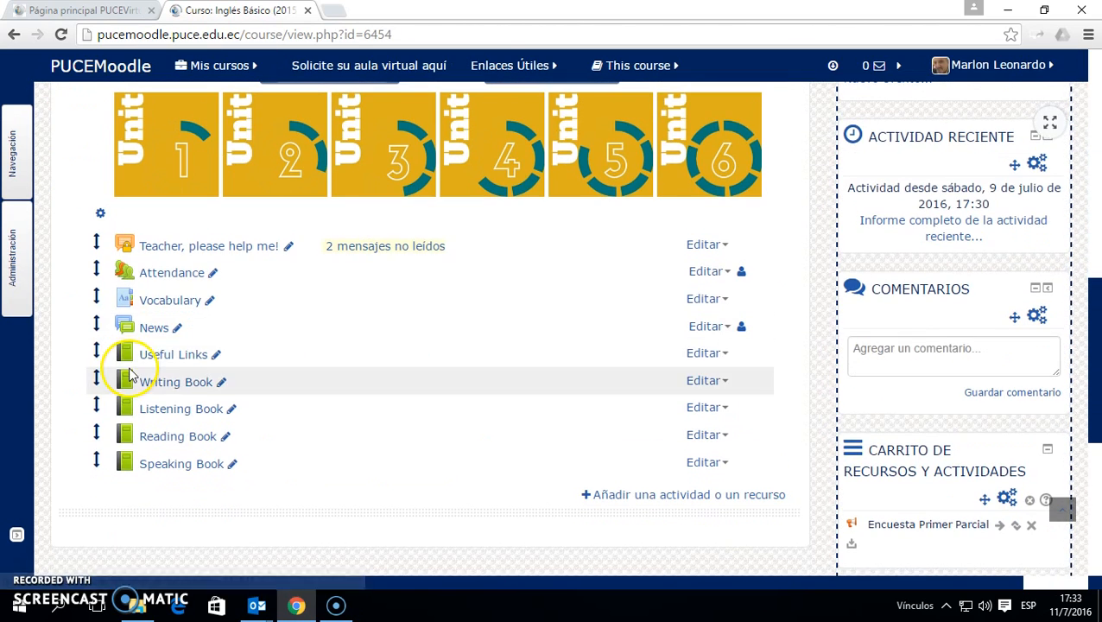
click(135, 304)
Browse the Vocabulary glossary's illustrated entries in the alphabetical view, from A through D.
scroll(278, 352, down, 4)
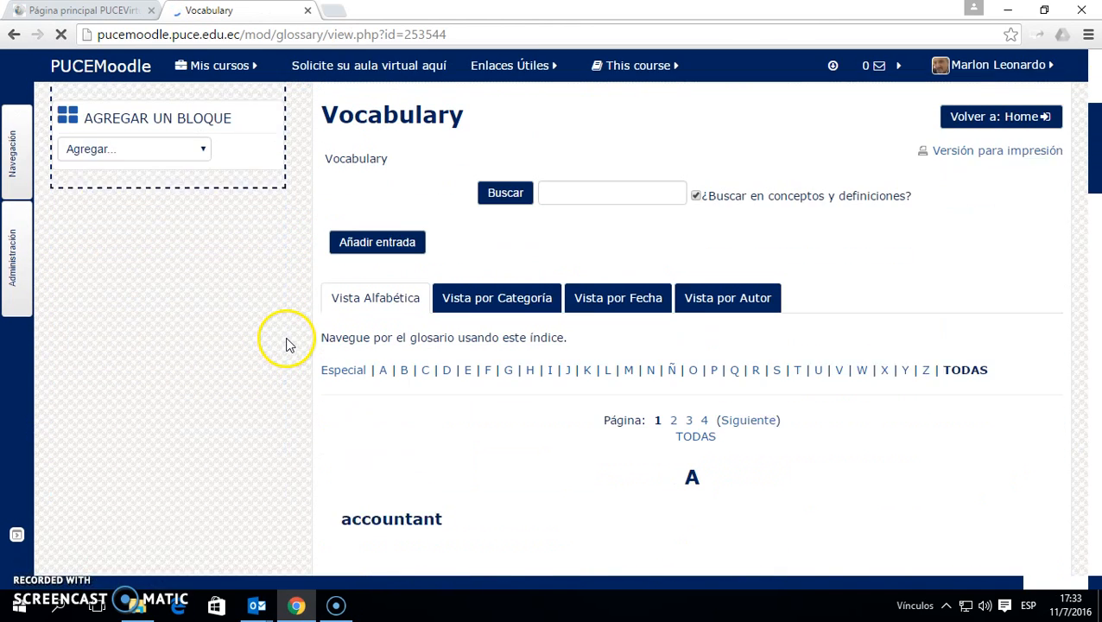
scroll(301, 337, down, 3)
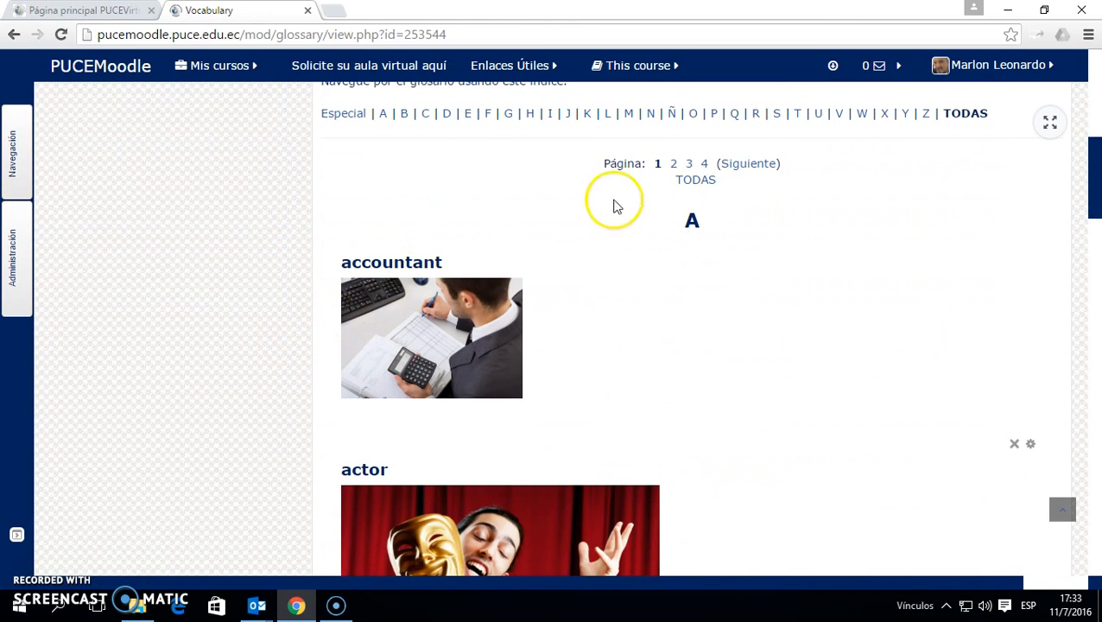
scroll(597, 208, up, 1)
scroll(581, 213, up, 1)
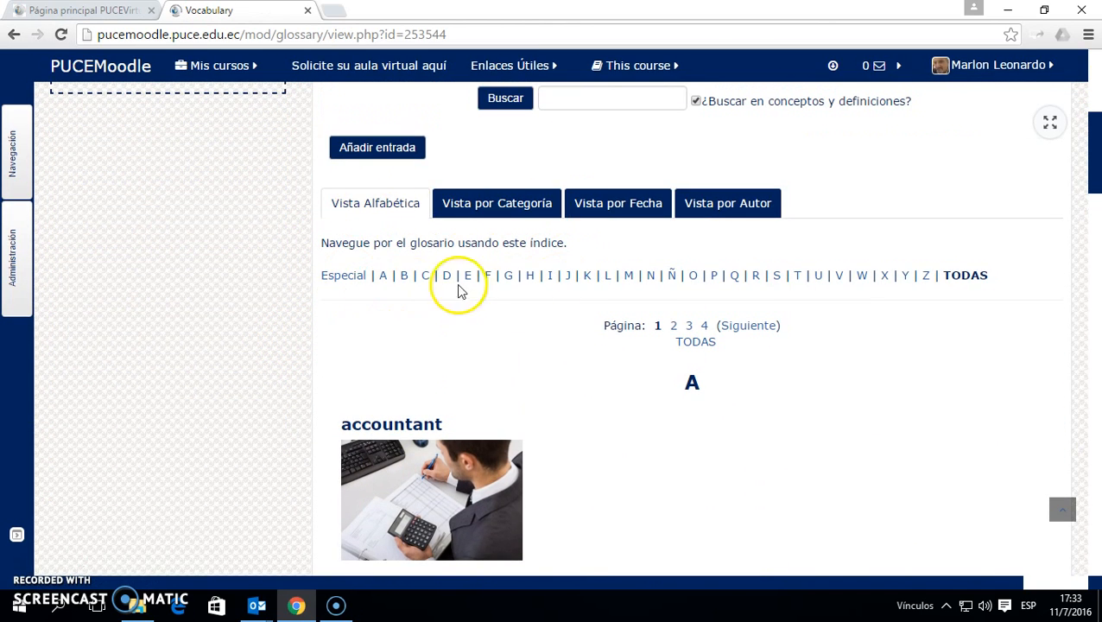
scroll(731, 345, down, 9)
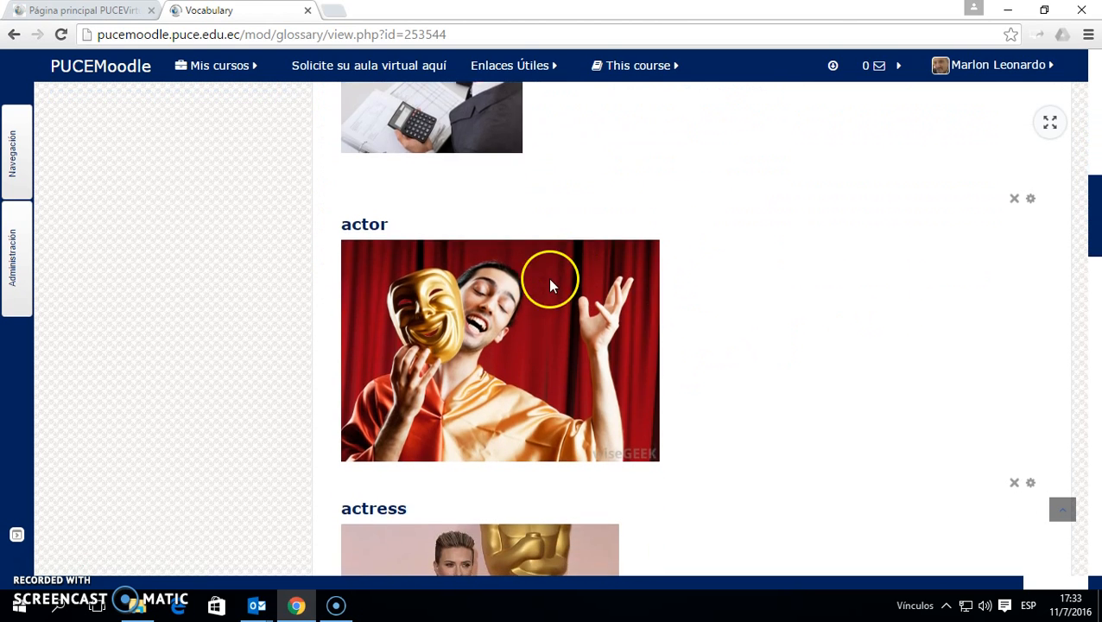
scroll(553, 284, down, 6)
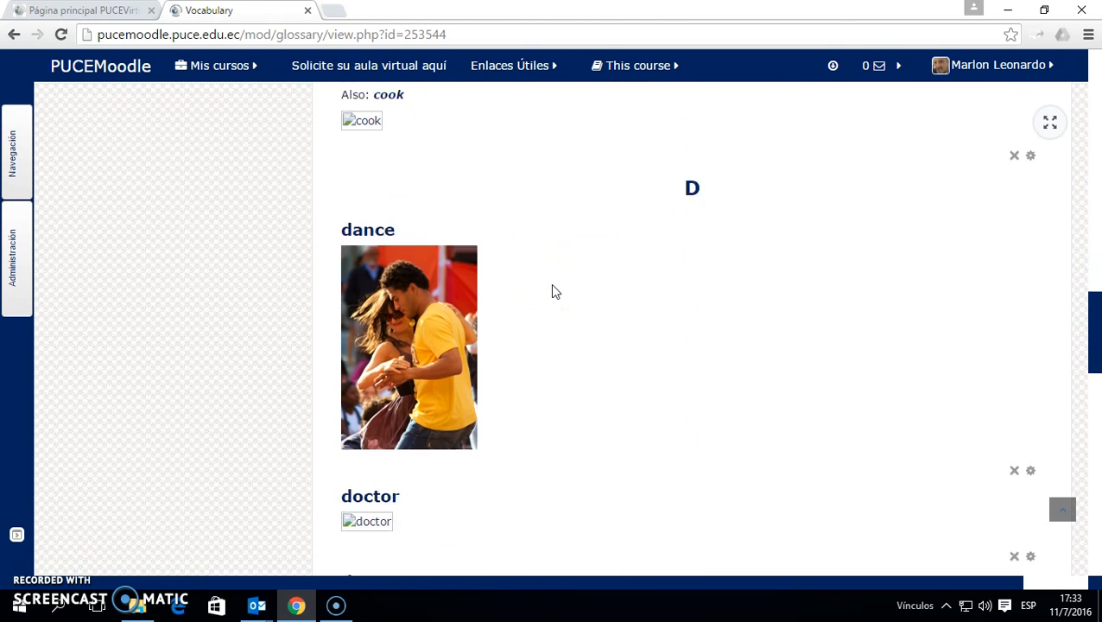
scroll(544, 288, down, 1)
scroll(519, 267, up, 3)
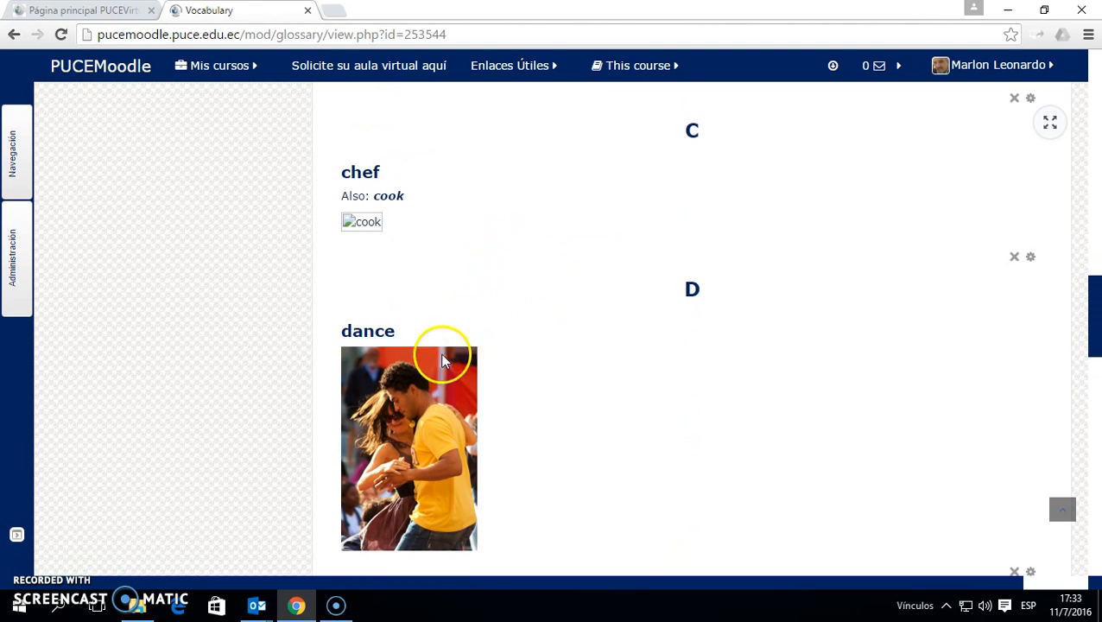
Filter the Vocabulary index to the letter N and examine the audio, text and image content of its entries.
scroll(494, 304, up, 13)
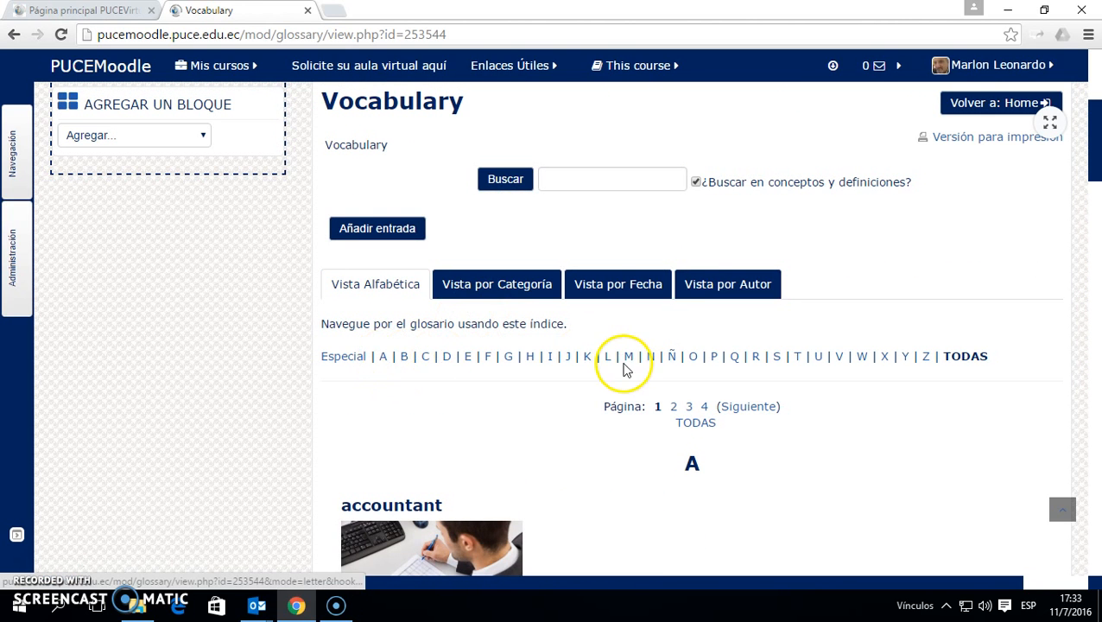
scroll(655, 354, down, 7)
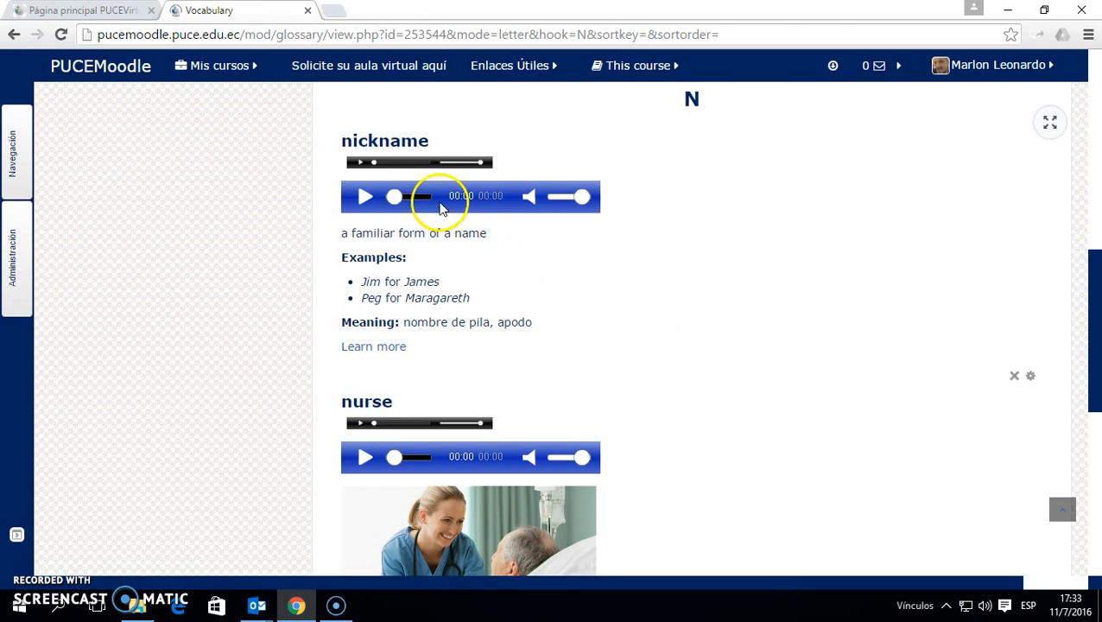
scroll(397, 283, down, 2)
scroll(413, 239, up, 2)
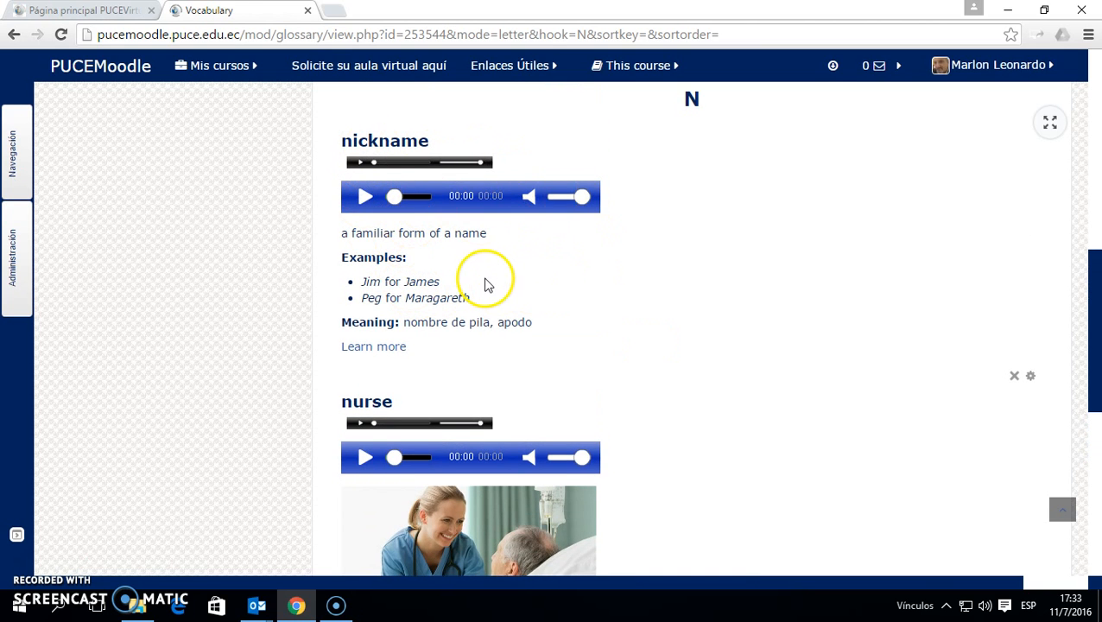
scroll(493, 287, up, 2)
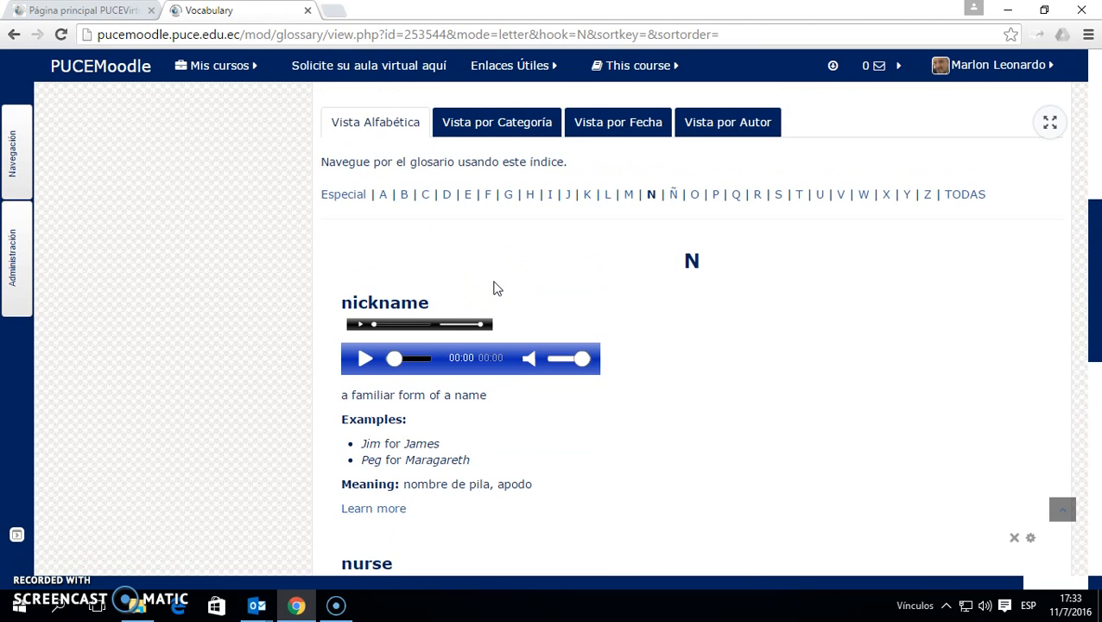
scroll(497, 287, down, 2)
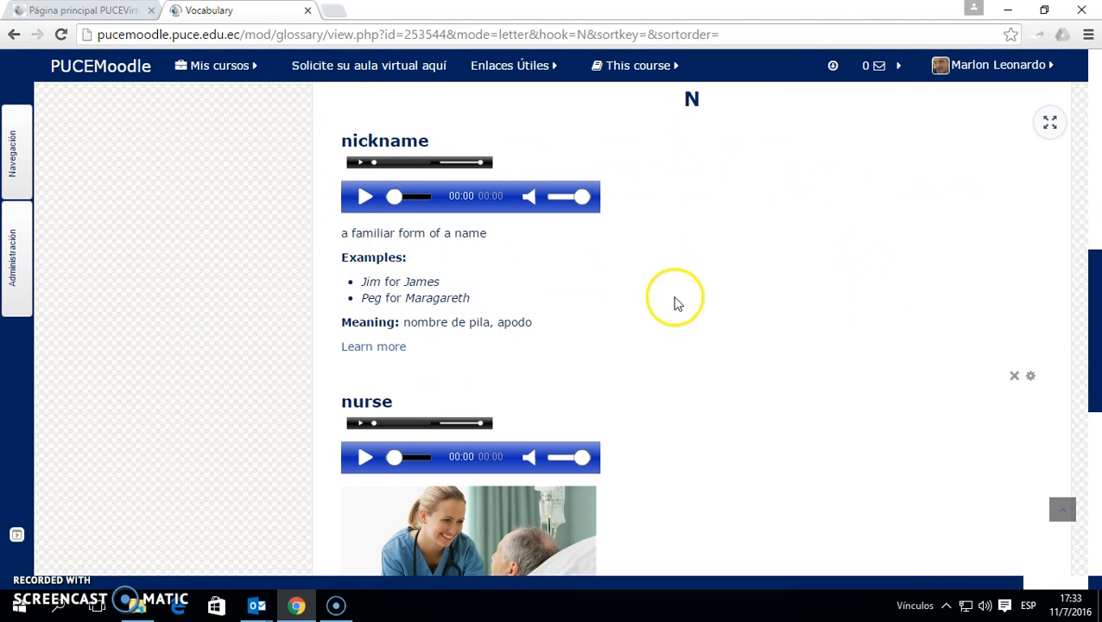
scroll(481, 298, down, 4)
scroll(497, 290, up, 5)
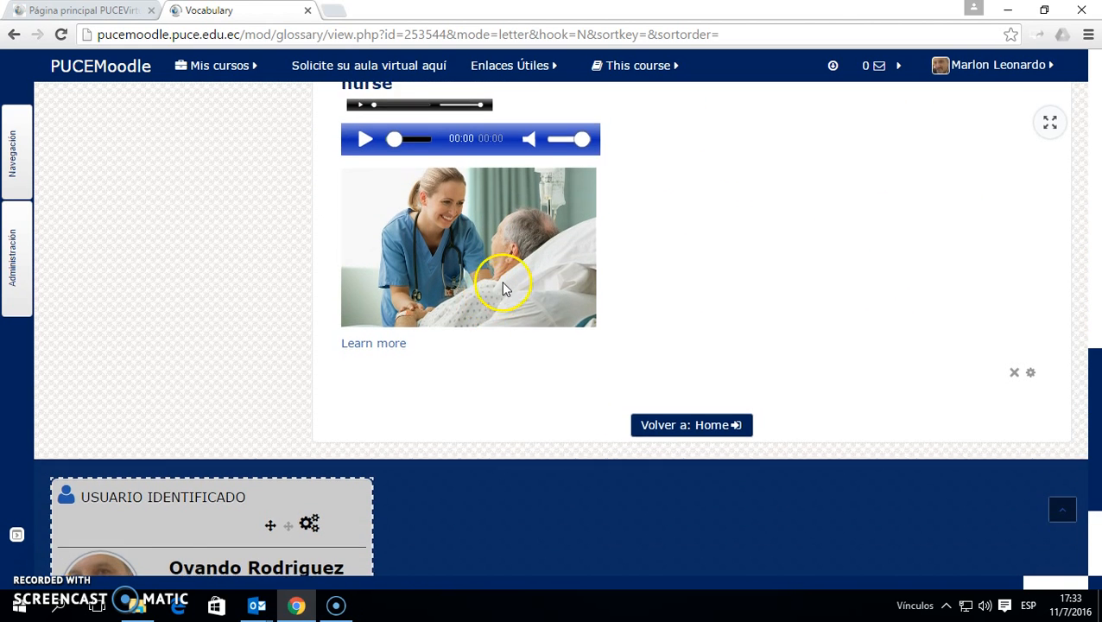
Switch Vocabulary to the category view, filter it to Abilities and look through the entries.
scroll(505, 289, up, 3)
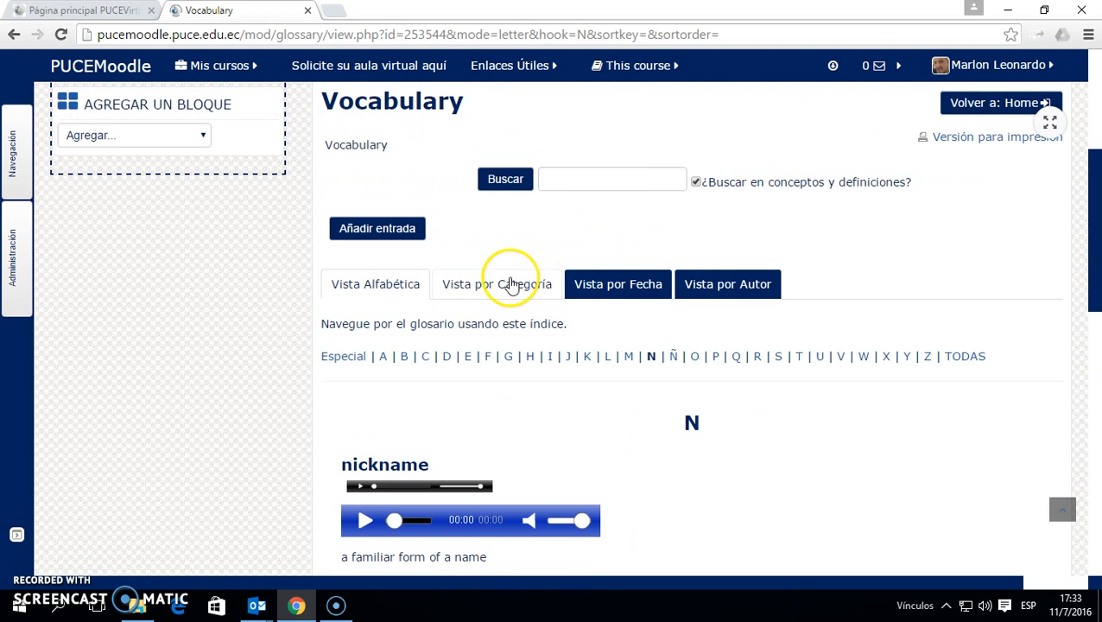
click(492, 289)
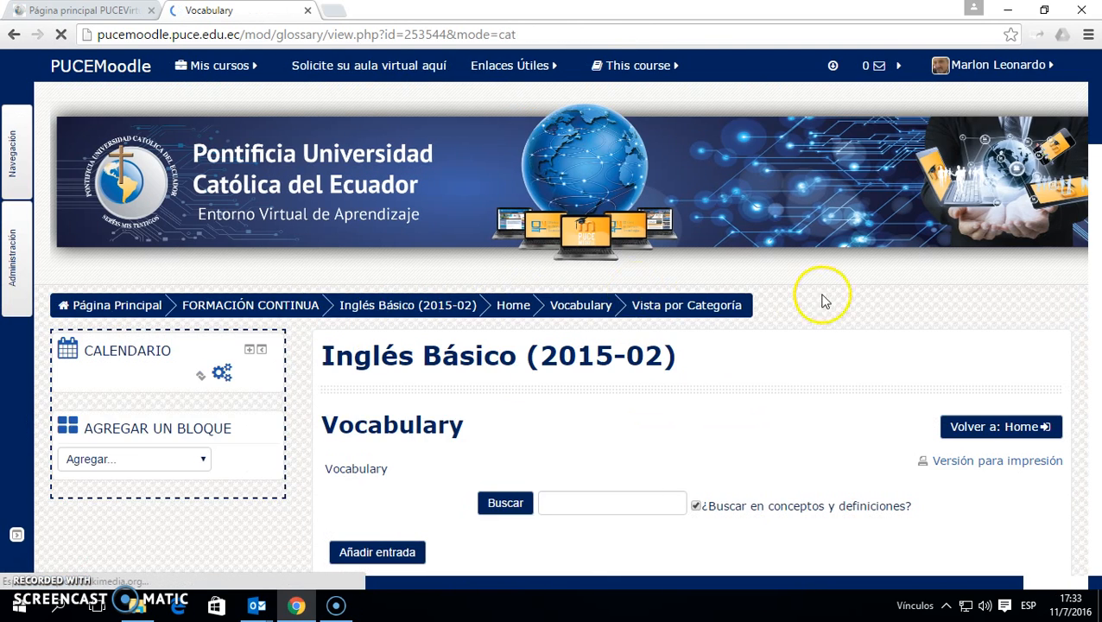
scroll(825, 298, down, 4)
click(983, 256)
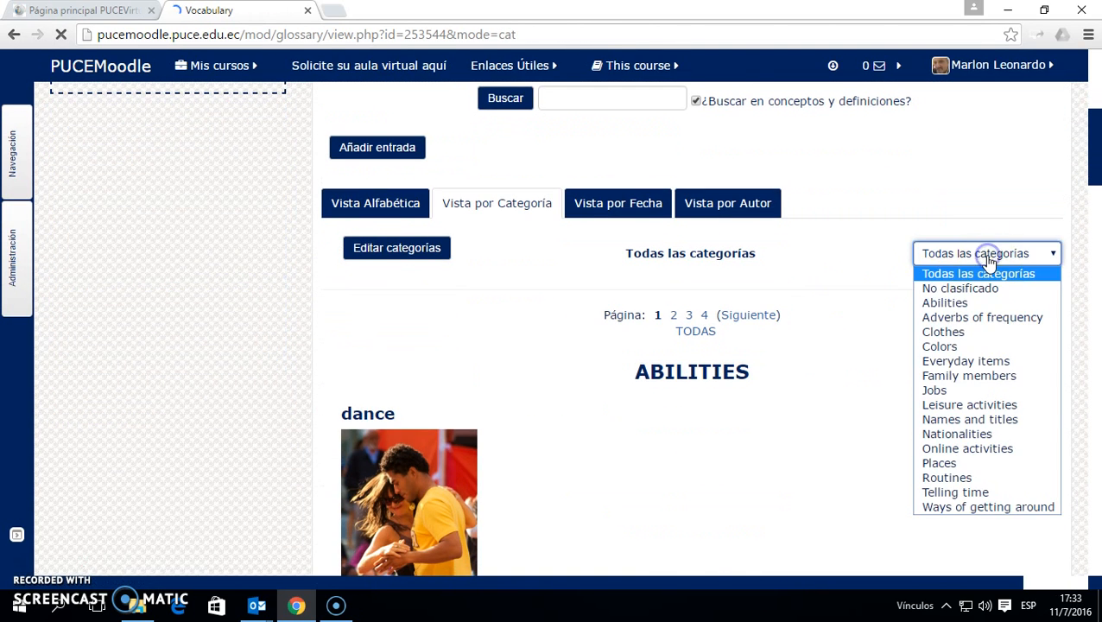
click(970, 304)
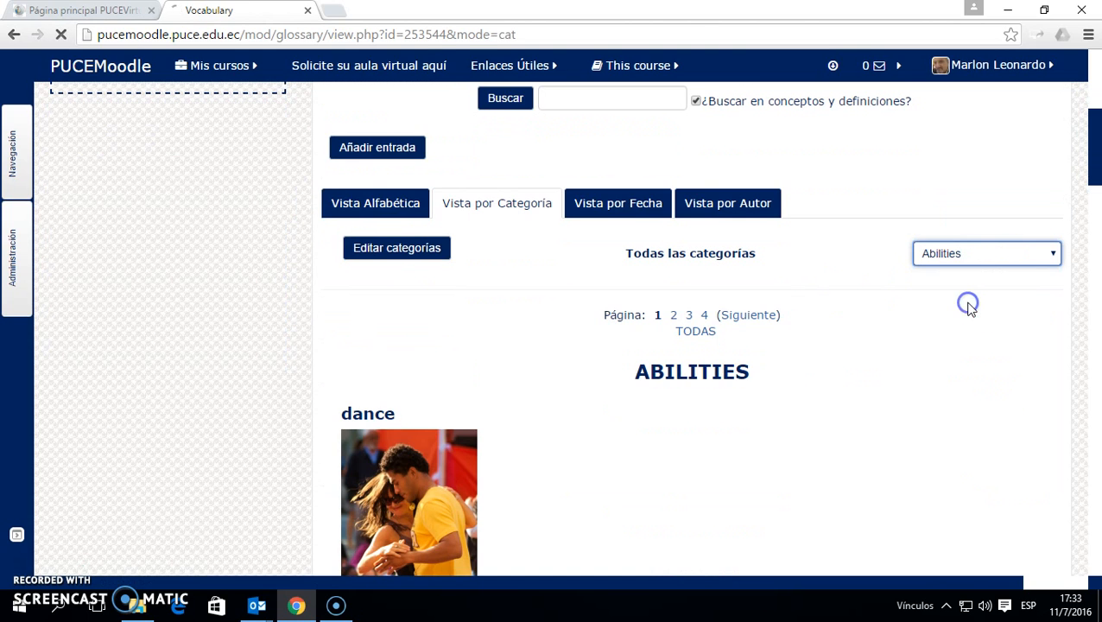
scroll(760, 345, down, 5)
scroll(776, 344, down, 7)
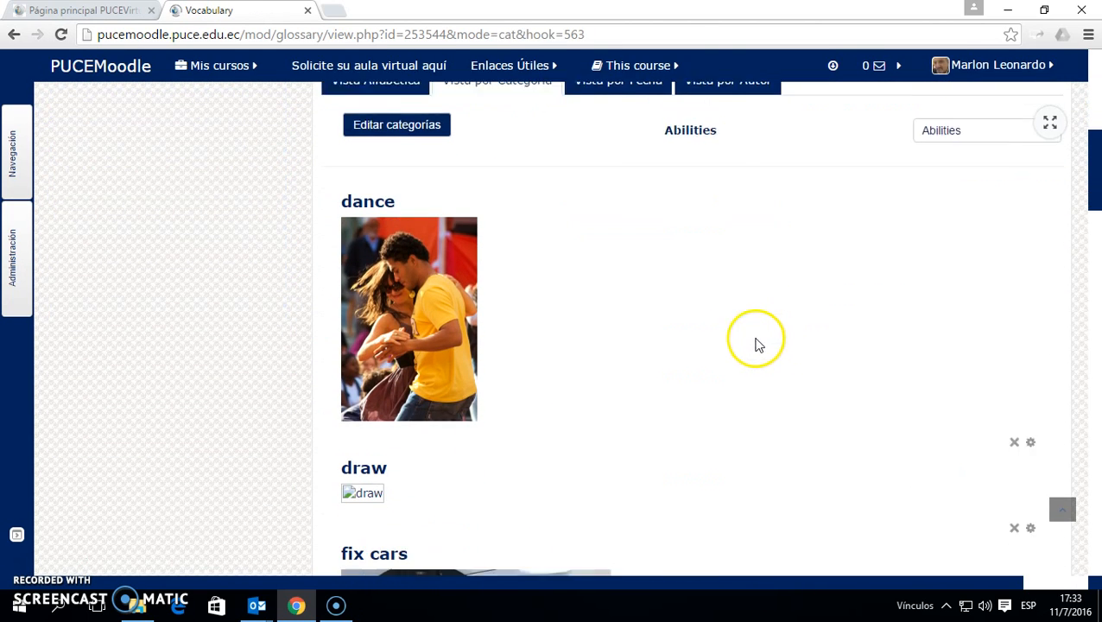
scroll(605, 313, up, 1)
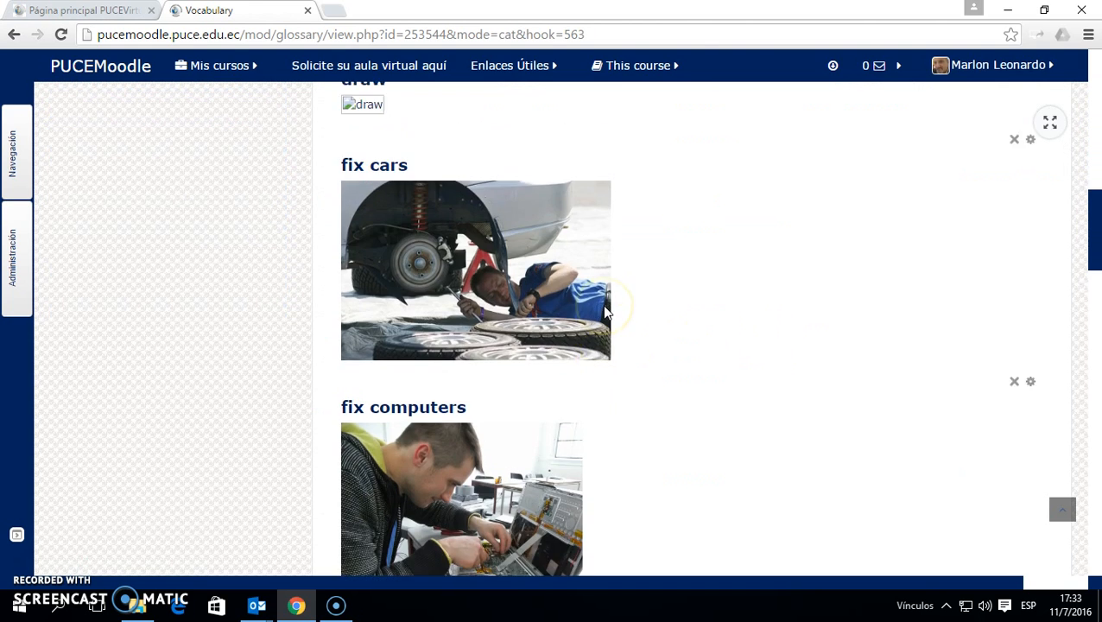
scroll(606, 313, down, 2)
Change the Vocabulary category filter to Places and check its entries.
scroll(838, 296, up, 10)
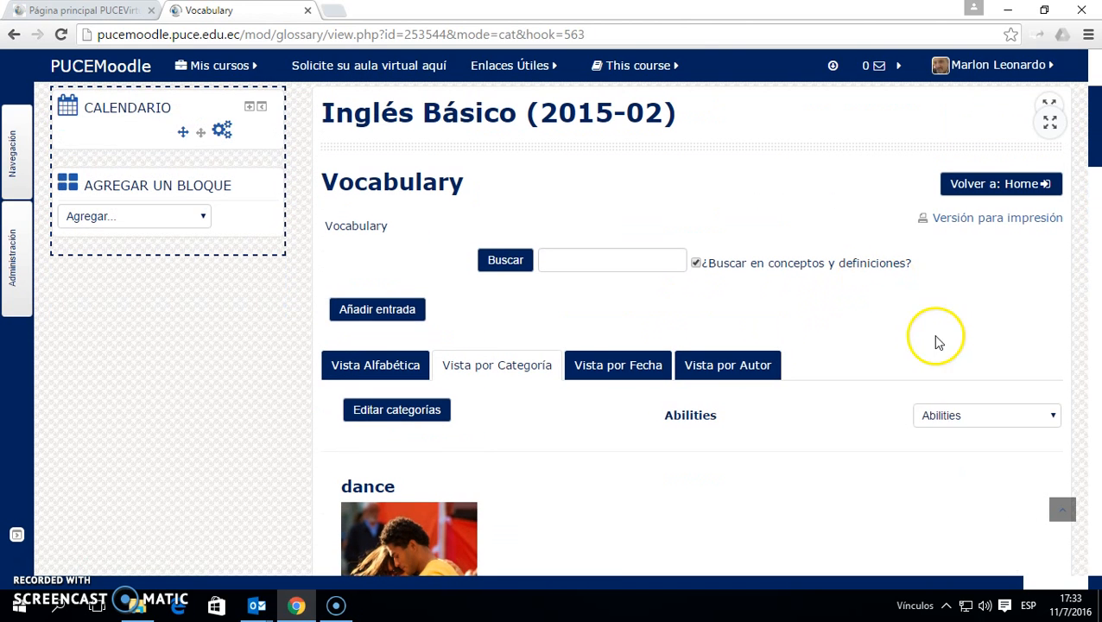
click(947, 418)
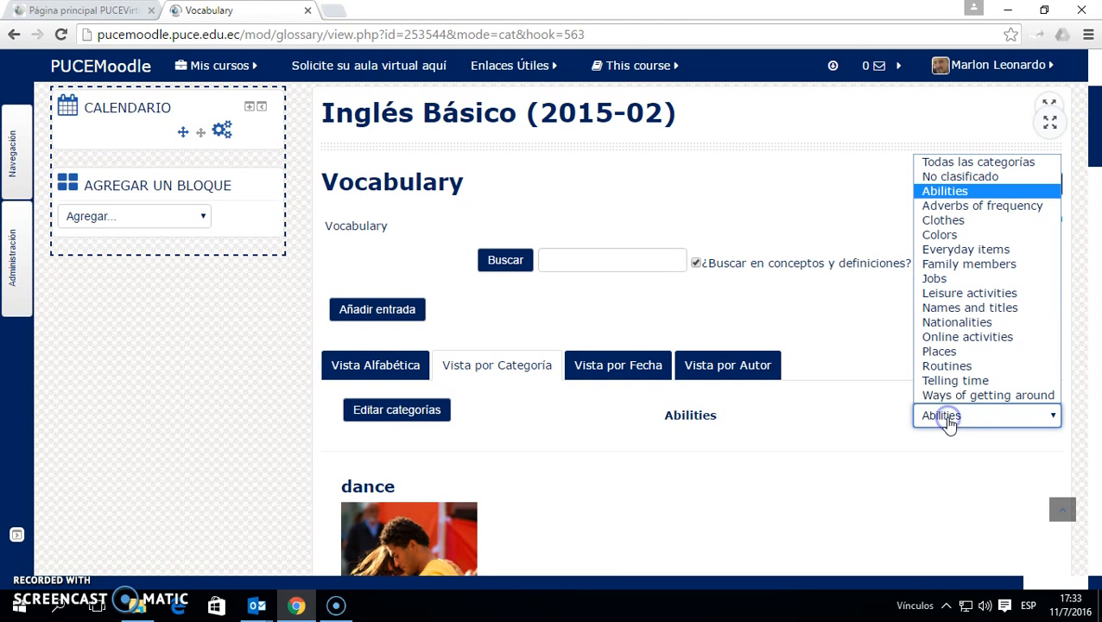
click(938, 352)
scroll(867, 362, down, 3)
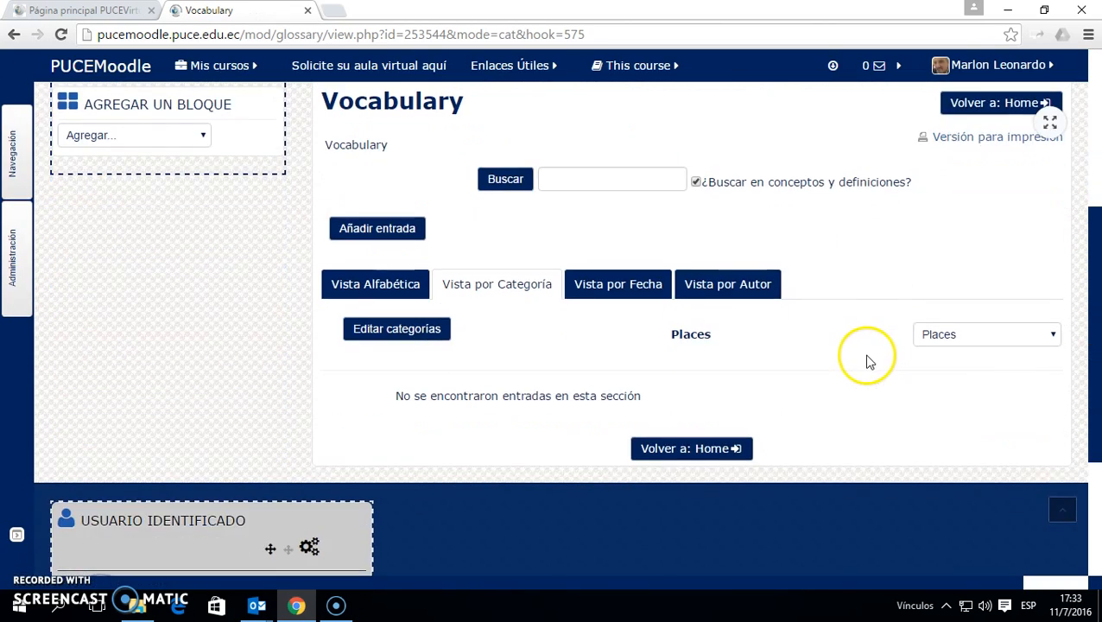
Change the Vocabulary category filter to Jobs and look through the first illustrated entries.
scroll(970, 285, up, 2)
scroll(928, 463, down, 3)
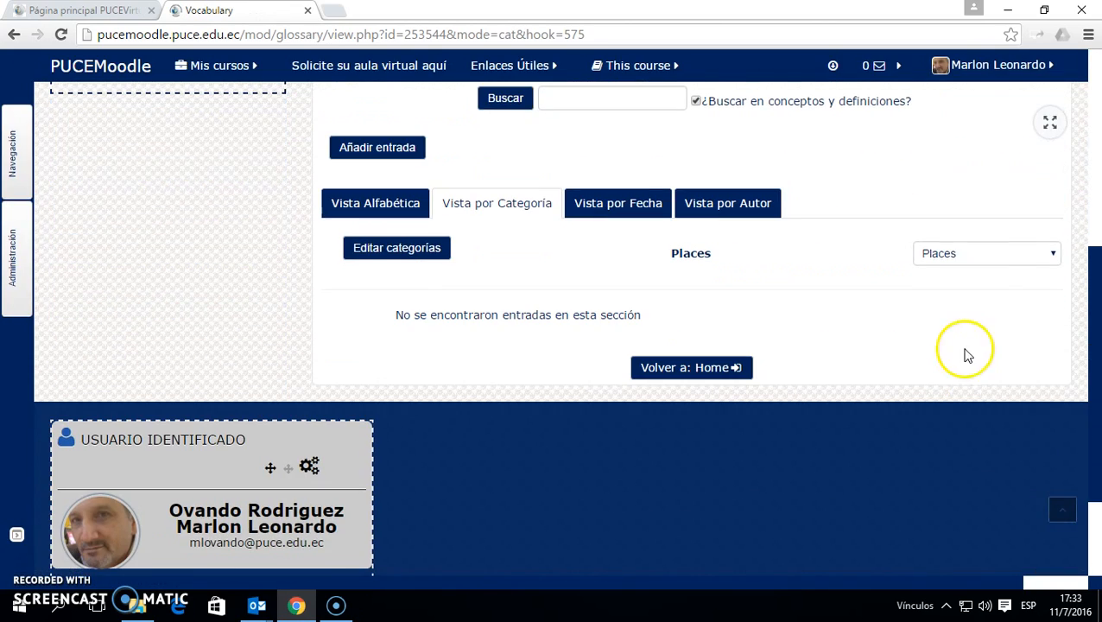
click(974, 258)
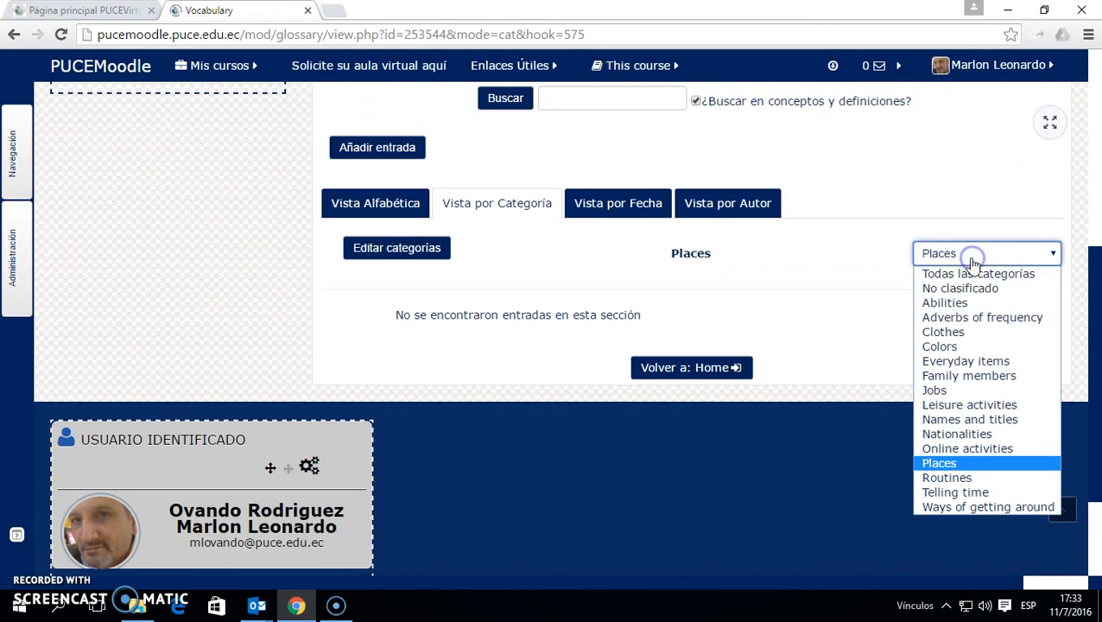
click(956, 393)
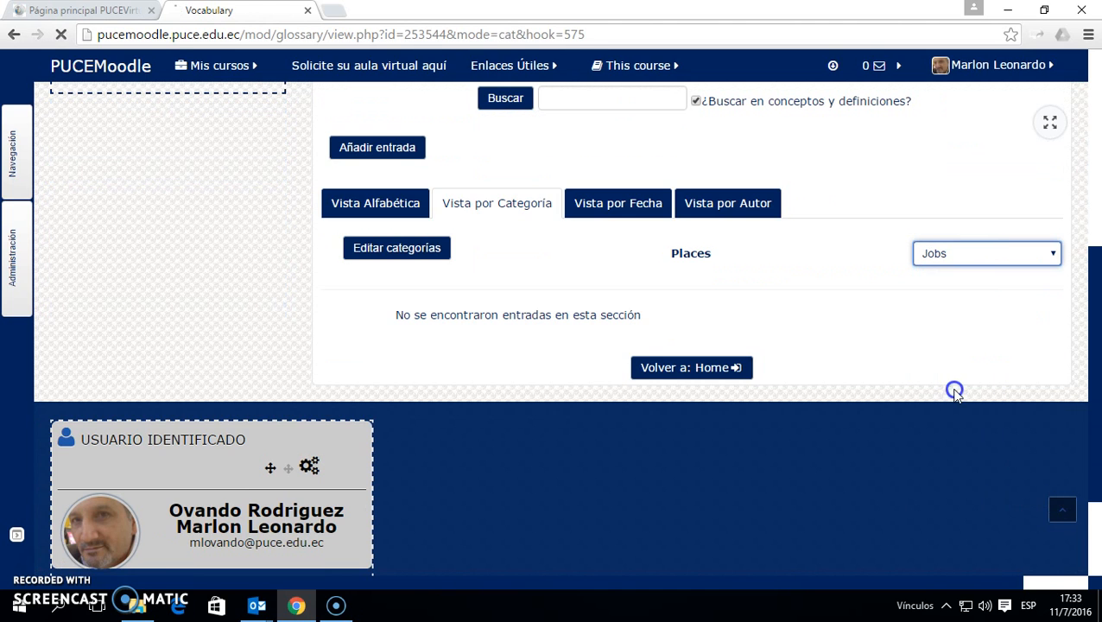
scroll(800, 347, down, 5)
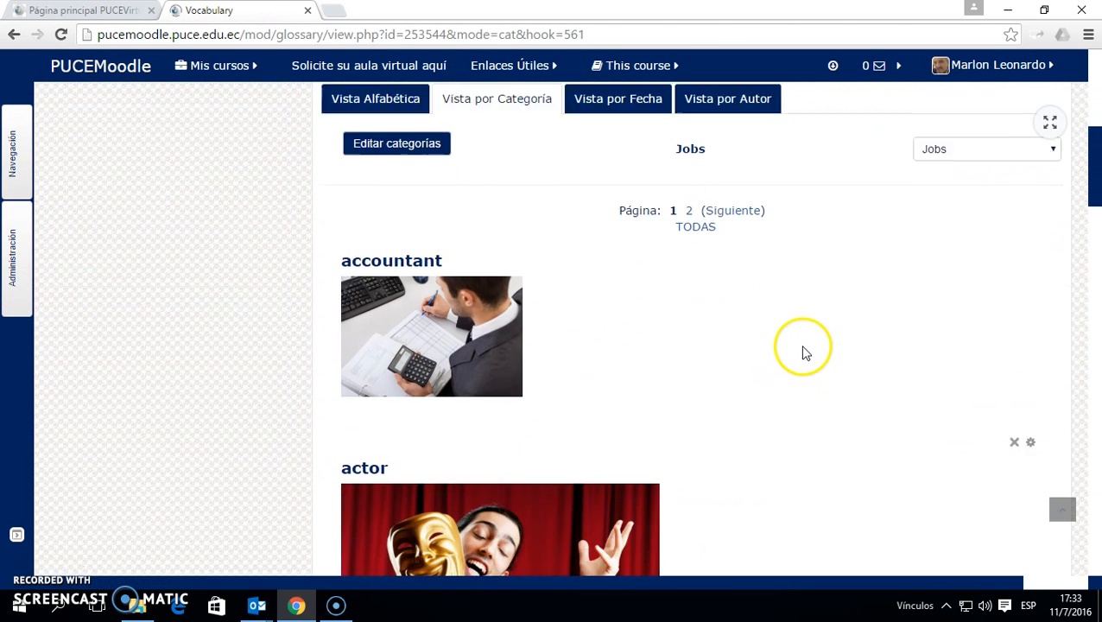
scroll(545, 325, up, 6)
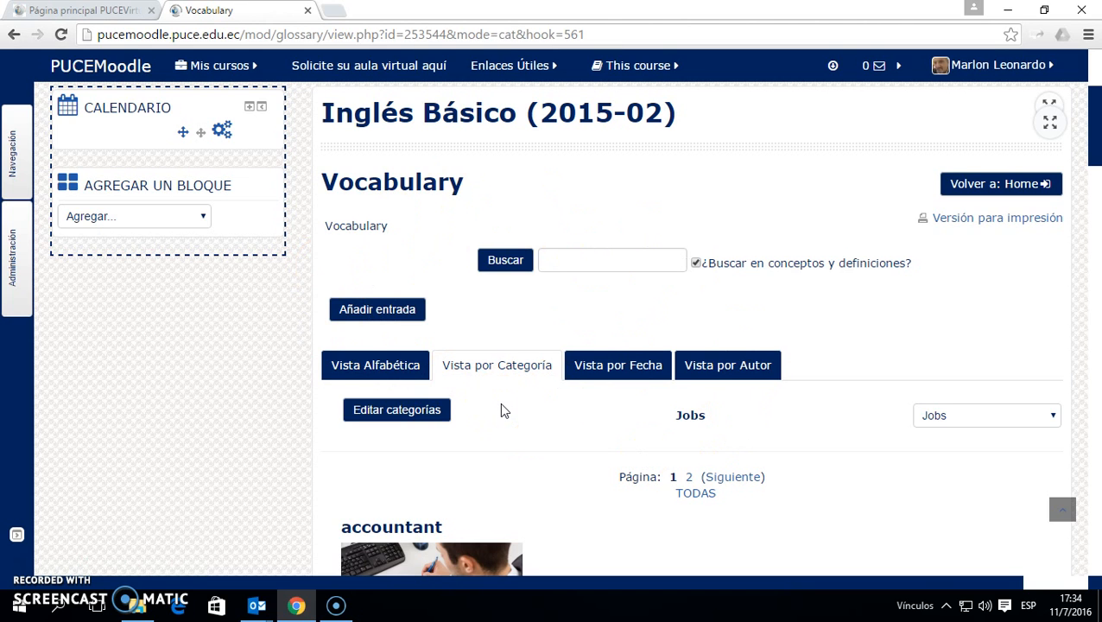
scroll(505, 410, down, 2)
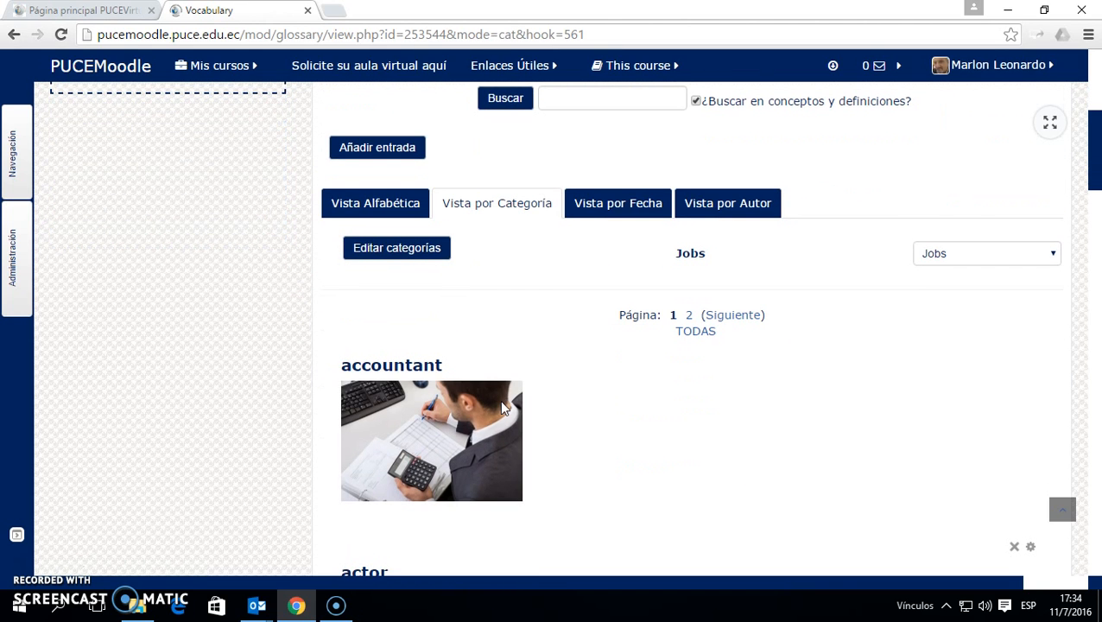
scroll(505, 408, up, 1)
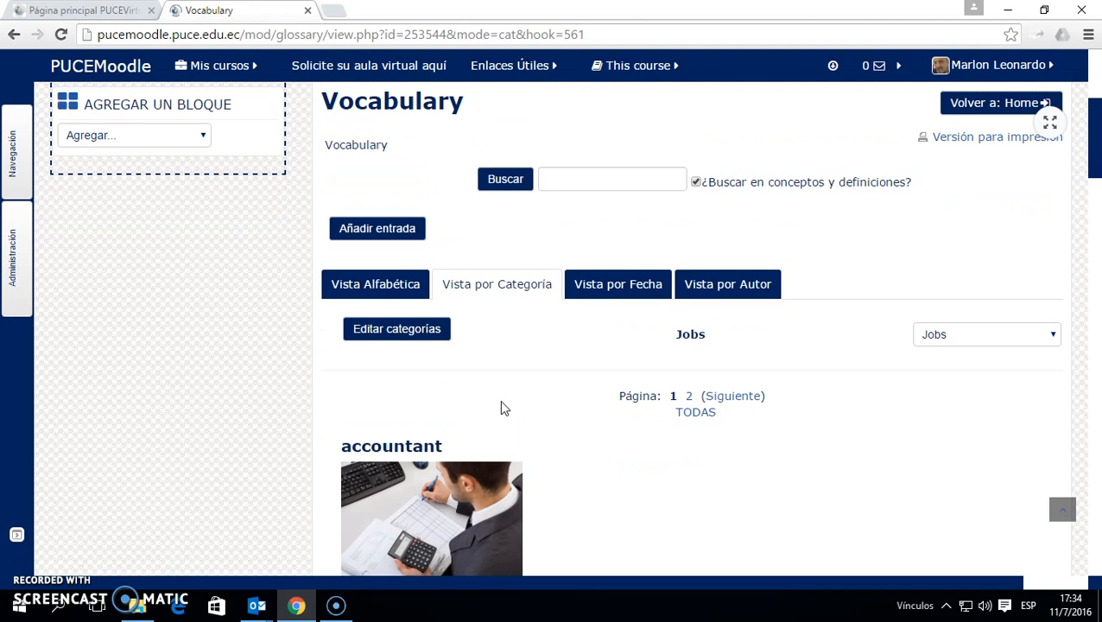
scroll(505, 408, up, 1)
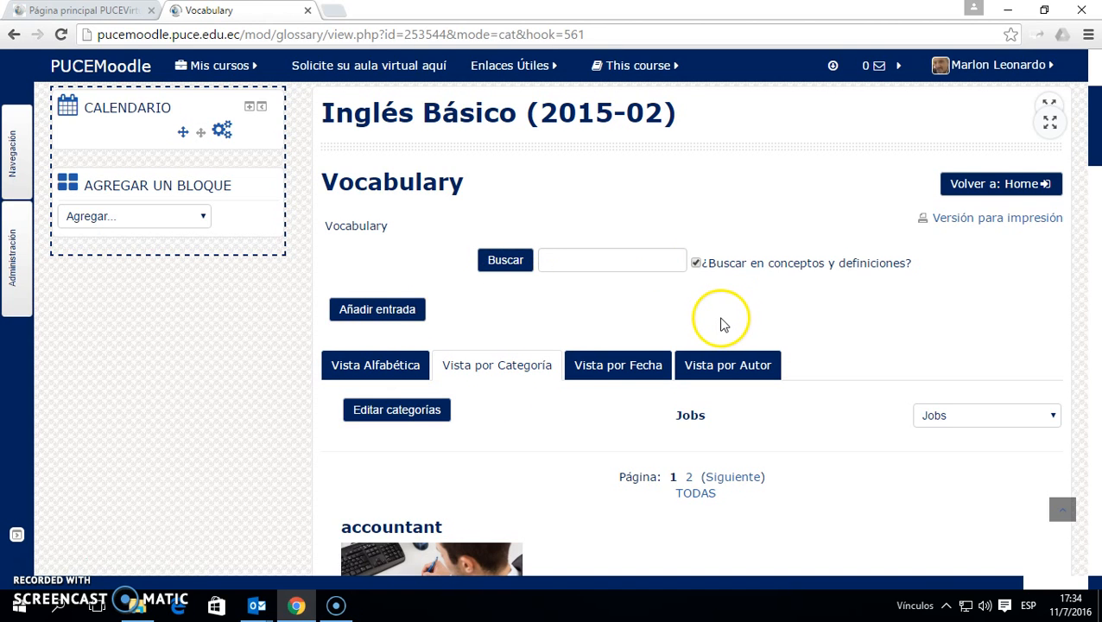
scroll(724, 325, down, 1)
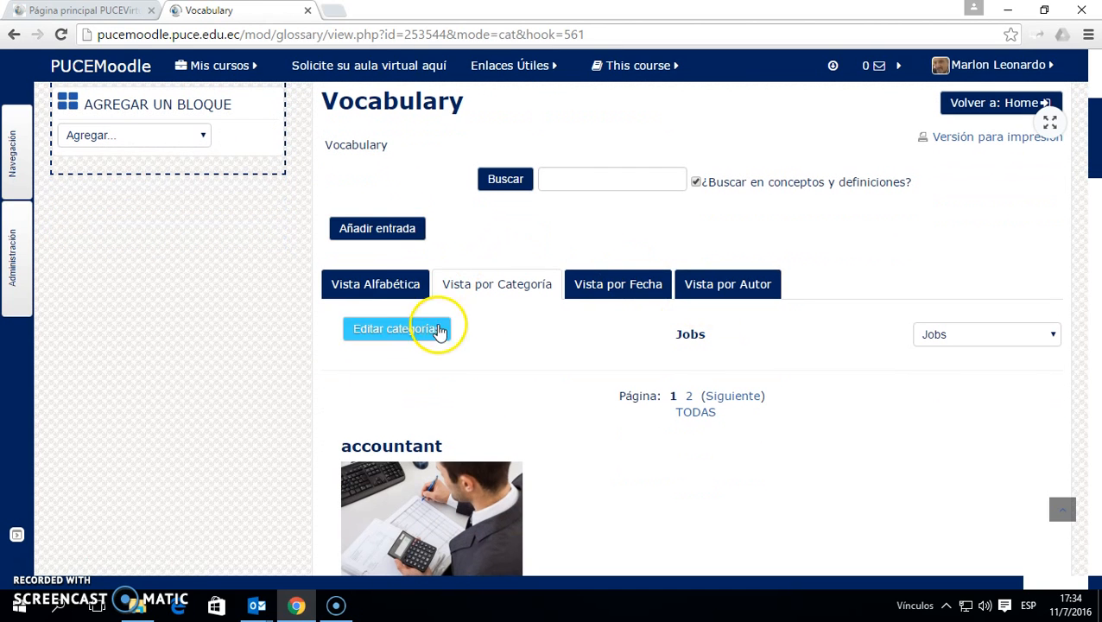
scroll(408, 334, up, 3)
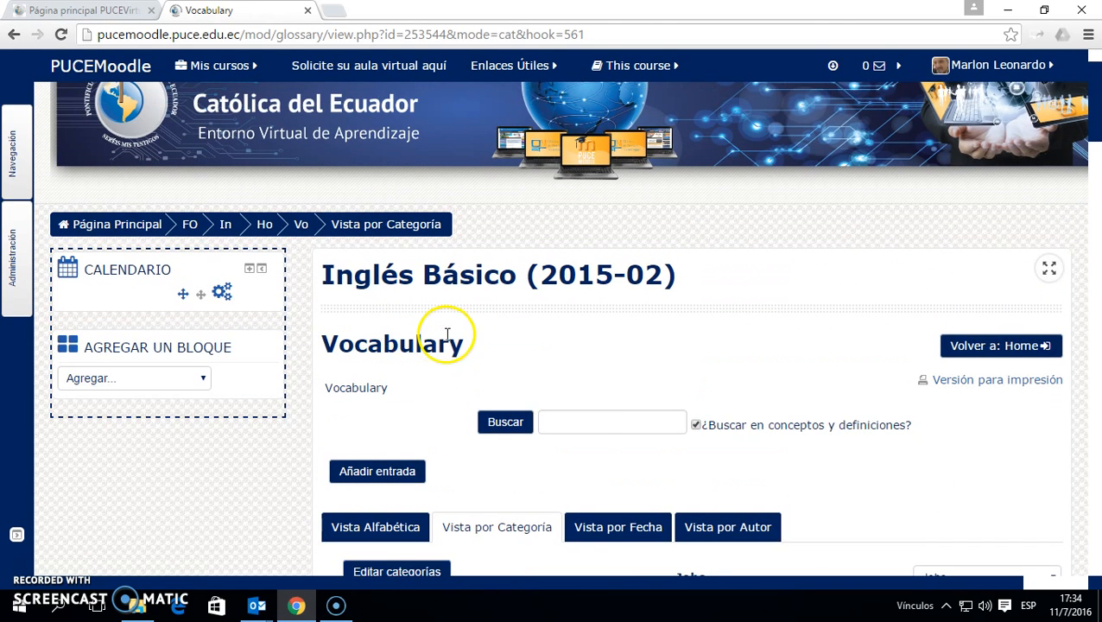
scroll(571, 381, up, 1)
scroll(558, 384, down, 3)
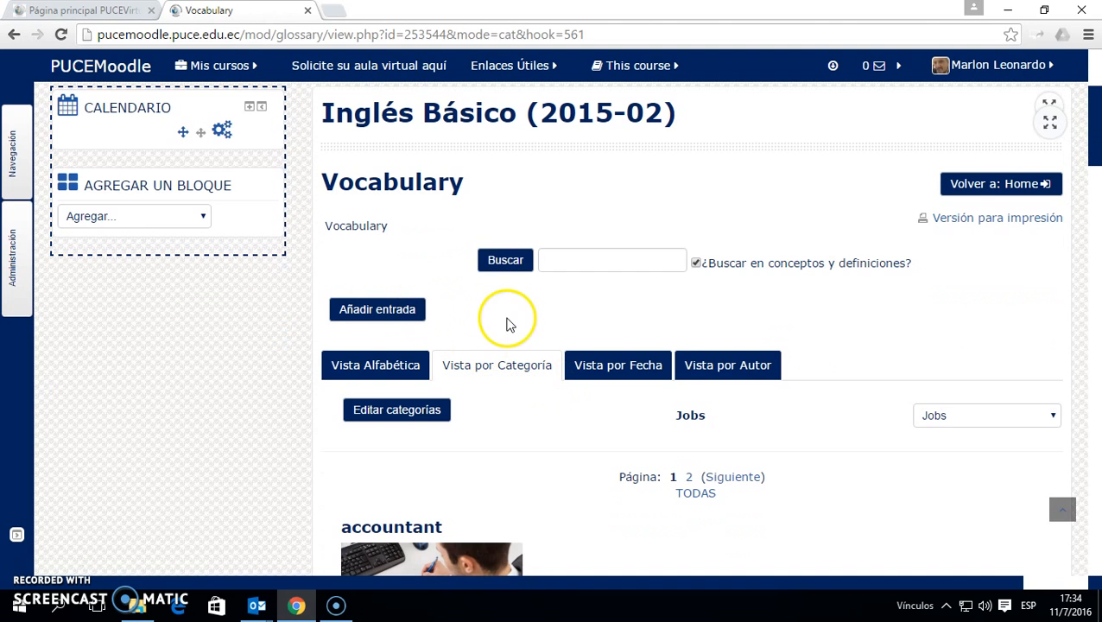
scroll(917, 384, down, 2)
scroll(921, 378, up, 1)
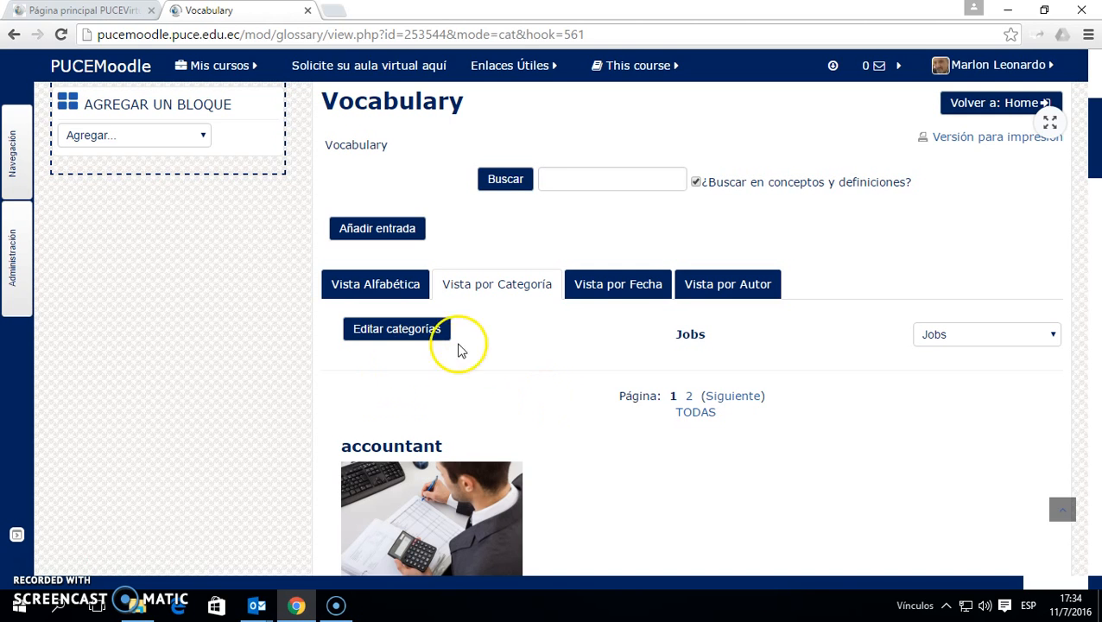
scroll(565, 416, up, 2)
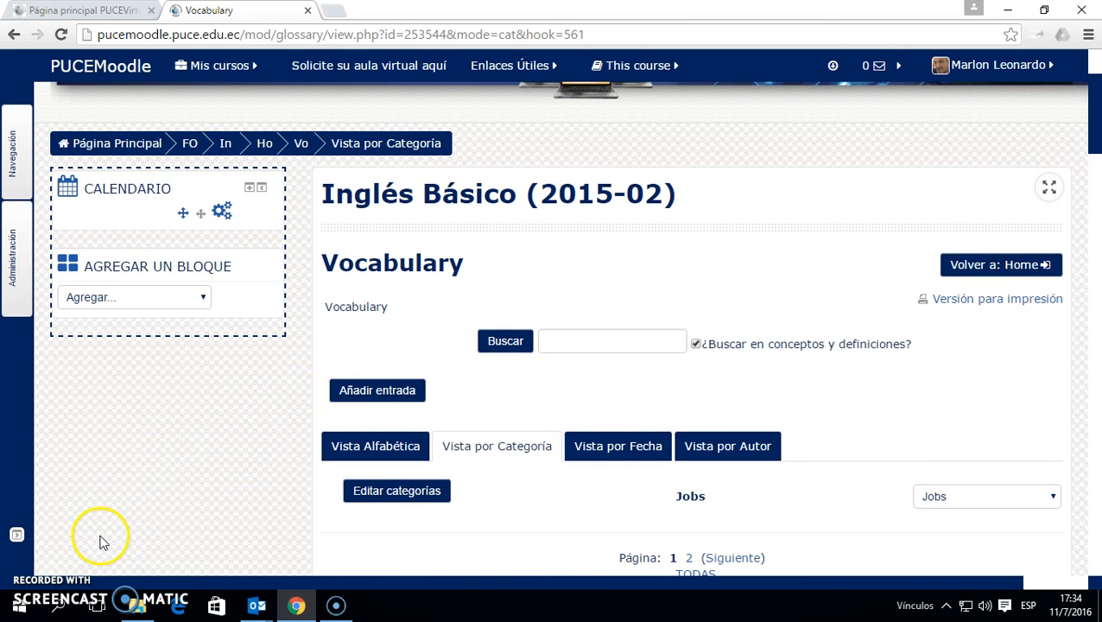
scroll(376, 484, down, 1)
scroll(377, 484, down, 2)
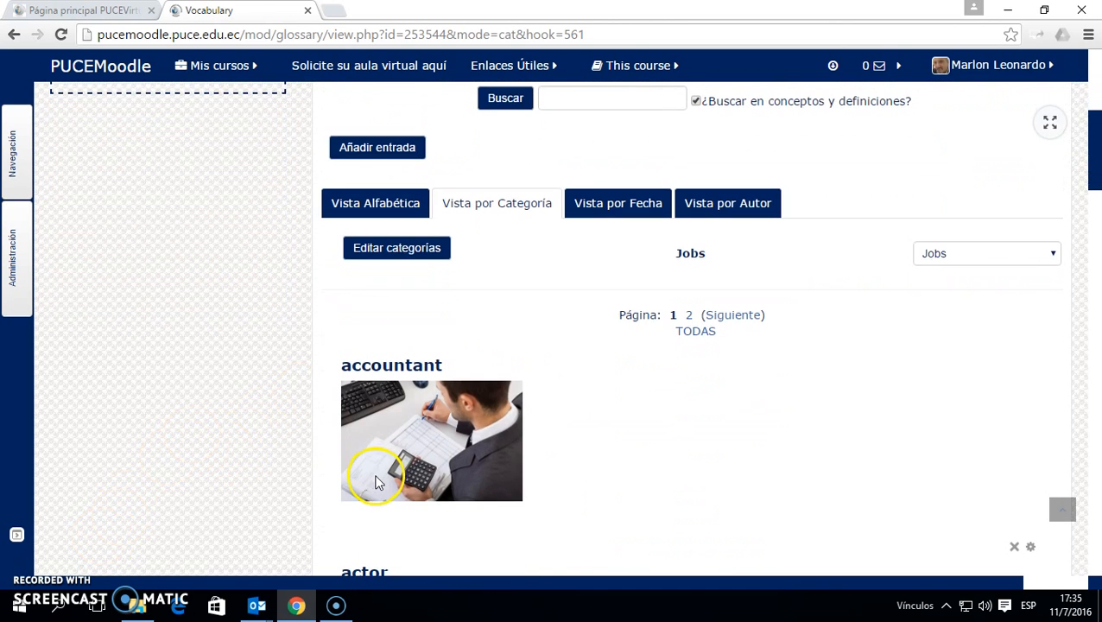